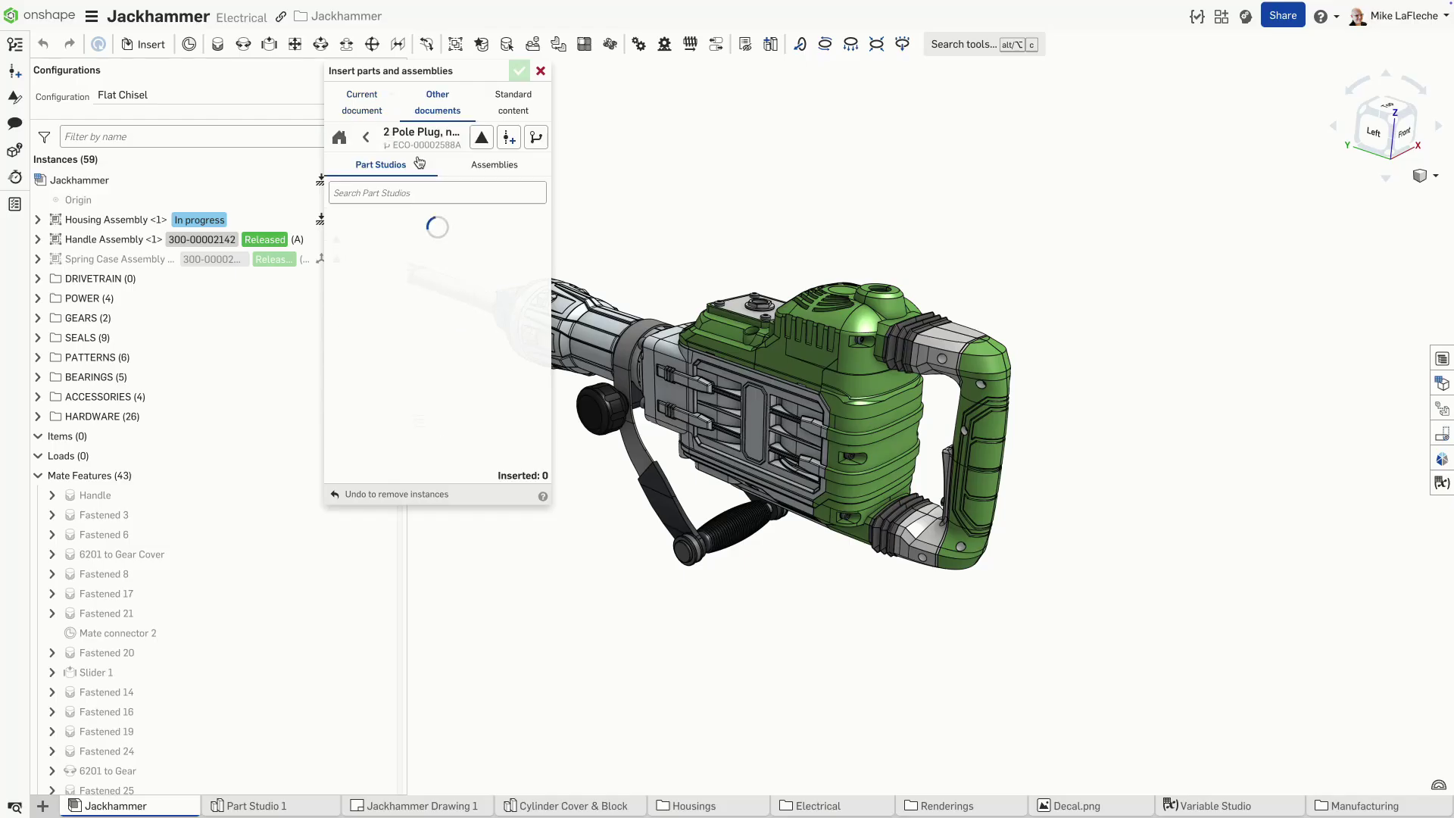
Insert the released version of the 2 Pole Plug, no Gnd part into the Jackhammer assembly
drag(338, 331, 502, 113)
click(482, 137)
click(474, 227)
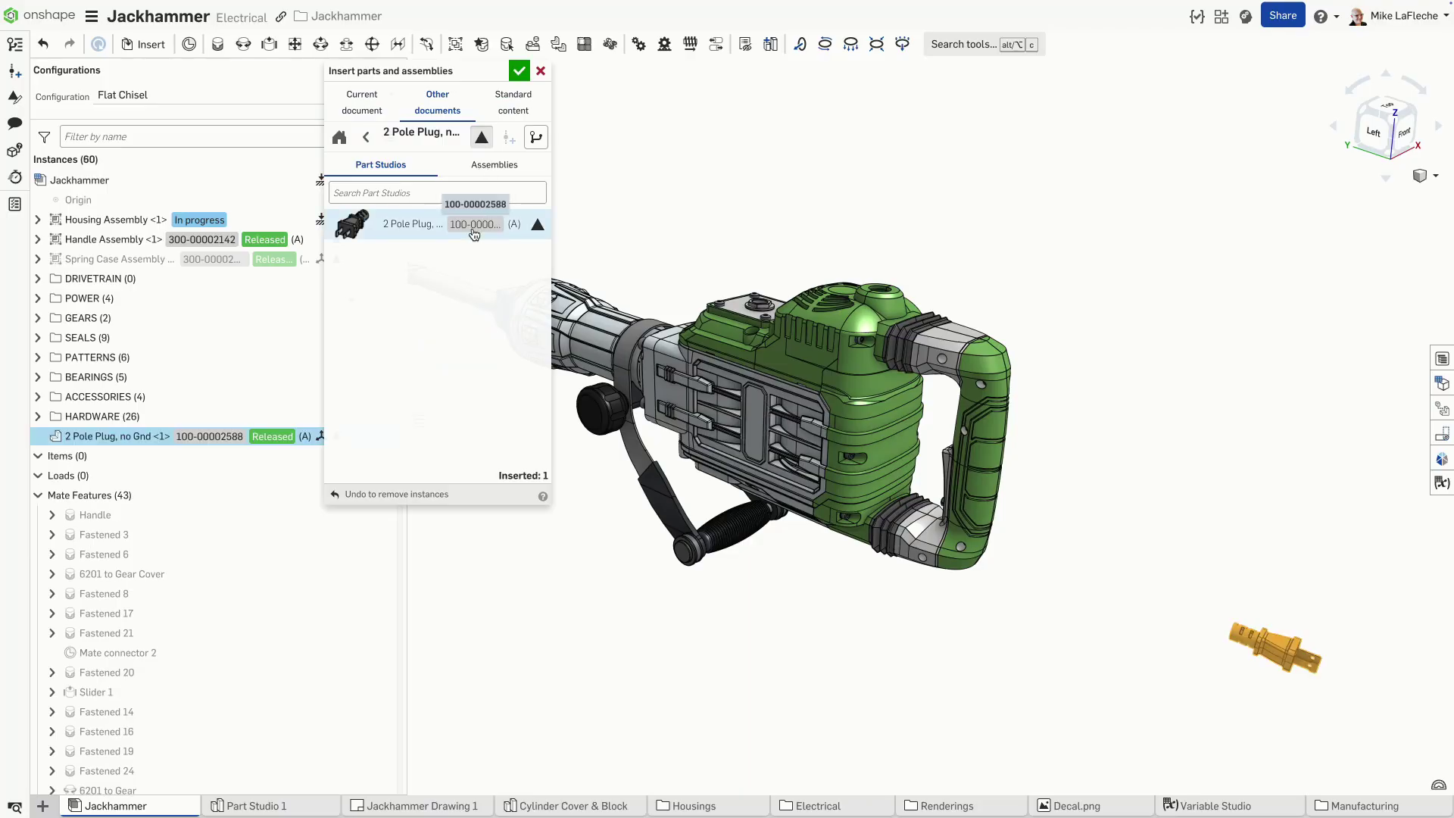
click(518, 71)
Insert the Cable Sheath part from the Electrical folder
key(s)
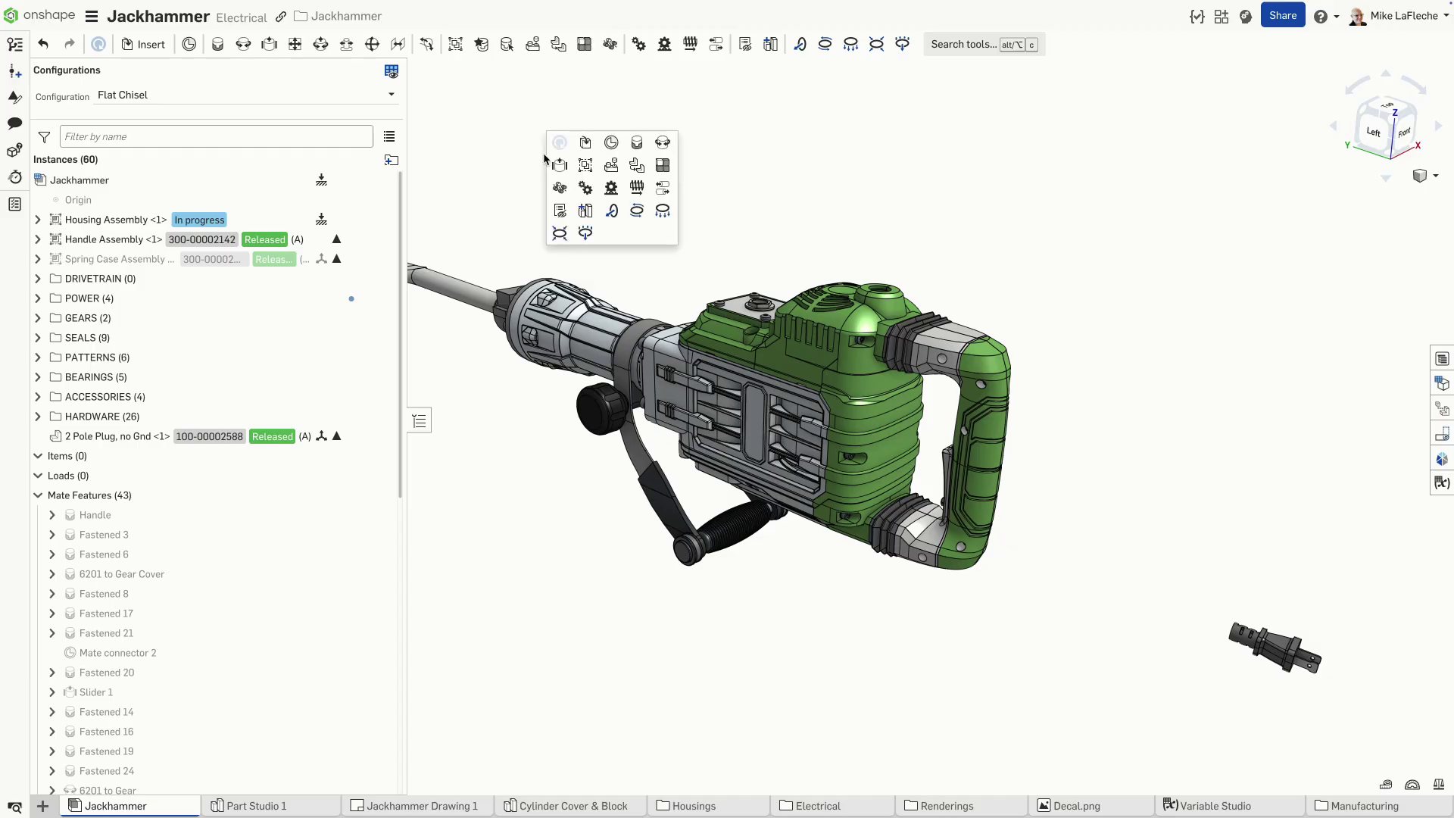
click(585, 143)
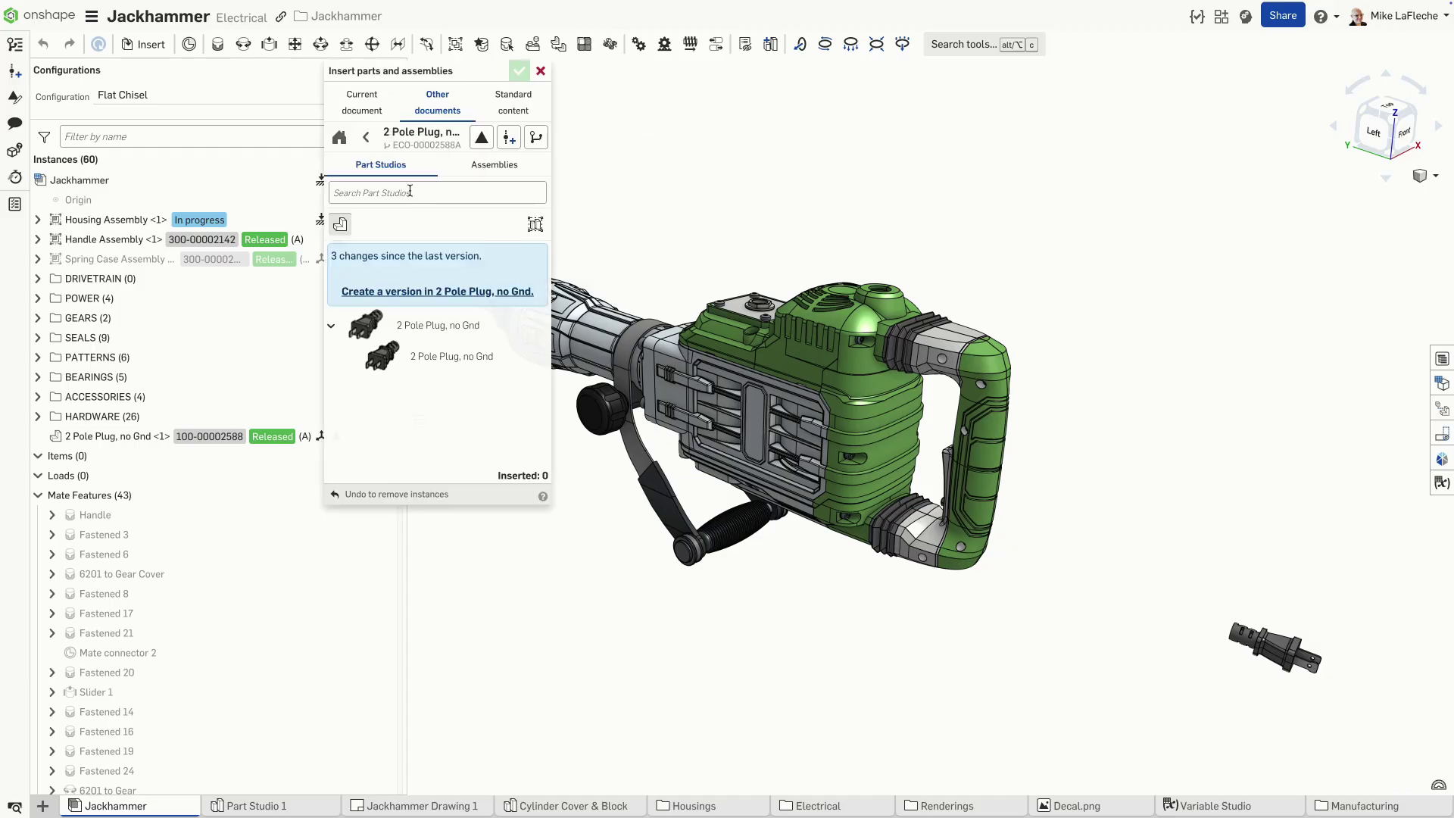
click(369, 135)
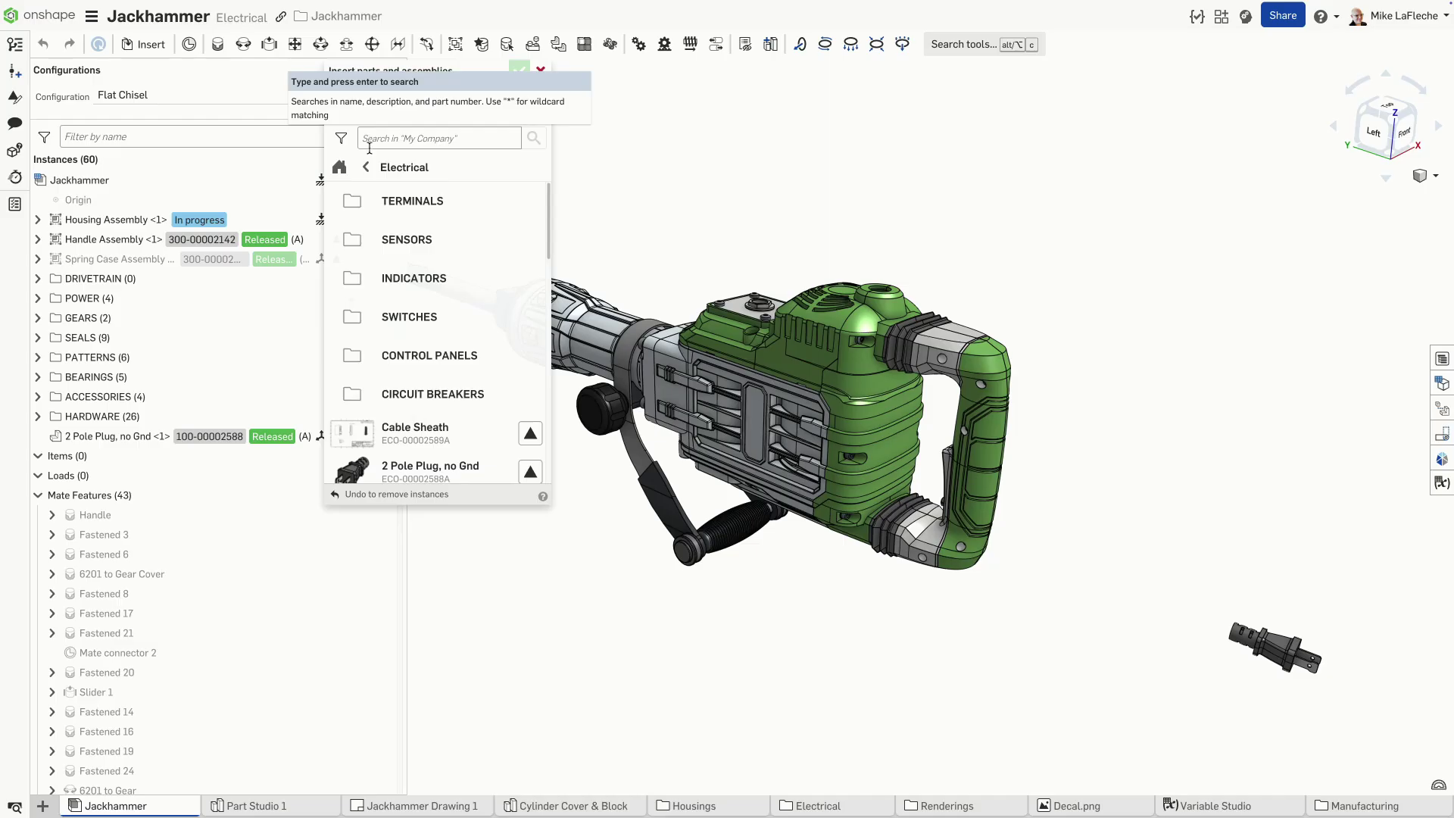
click(531, 433)
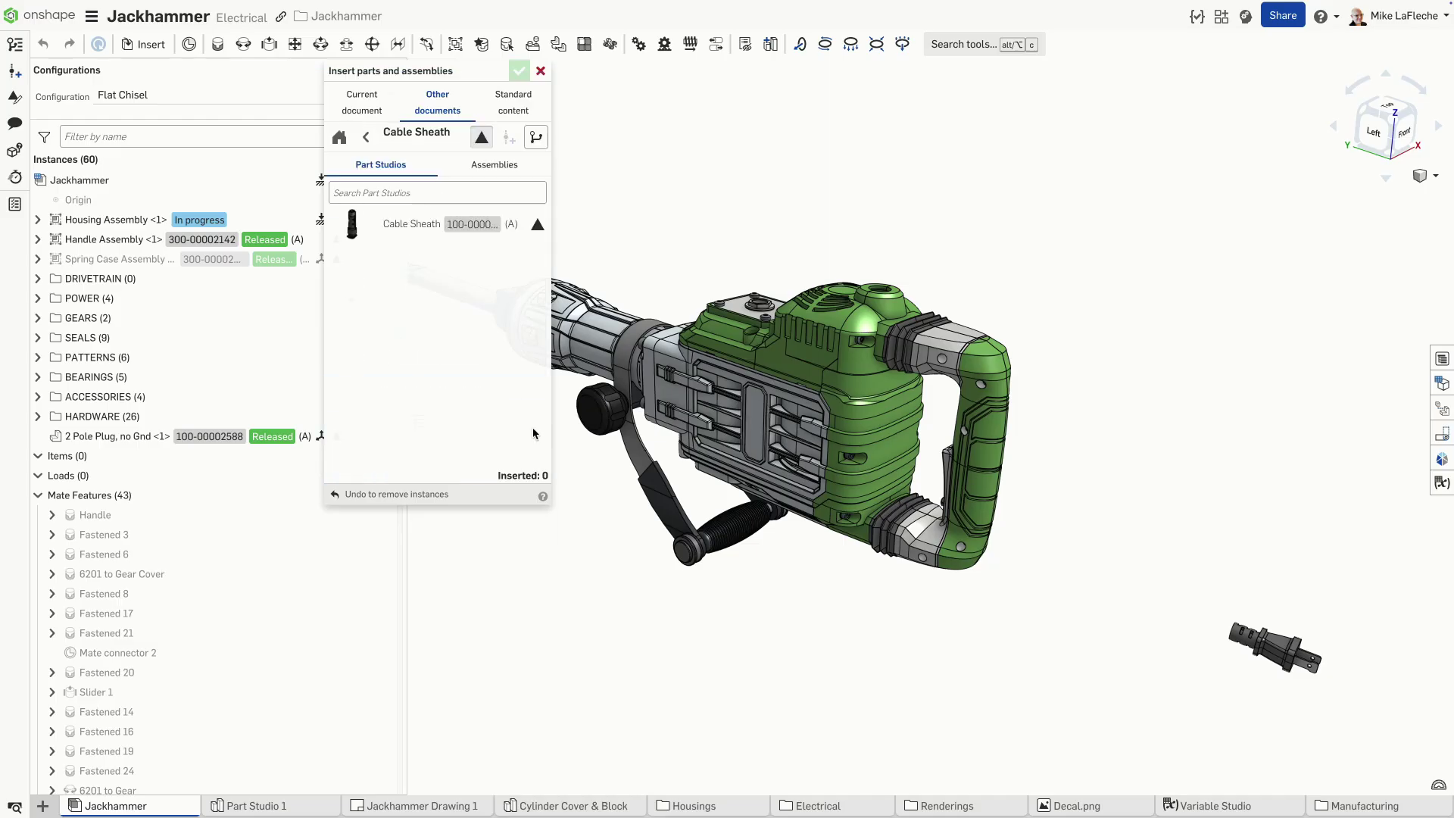
click(511, 231)
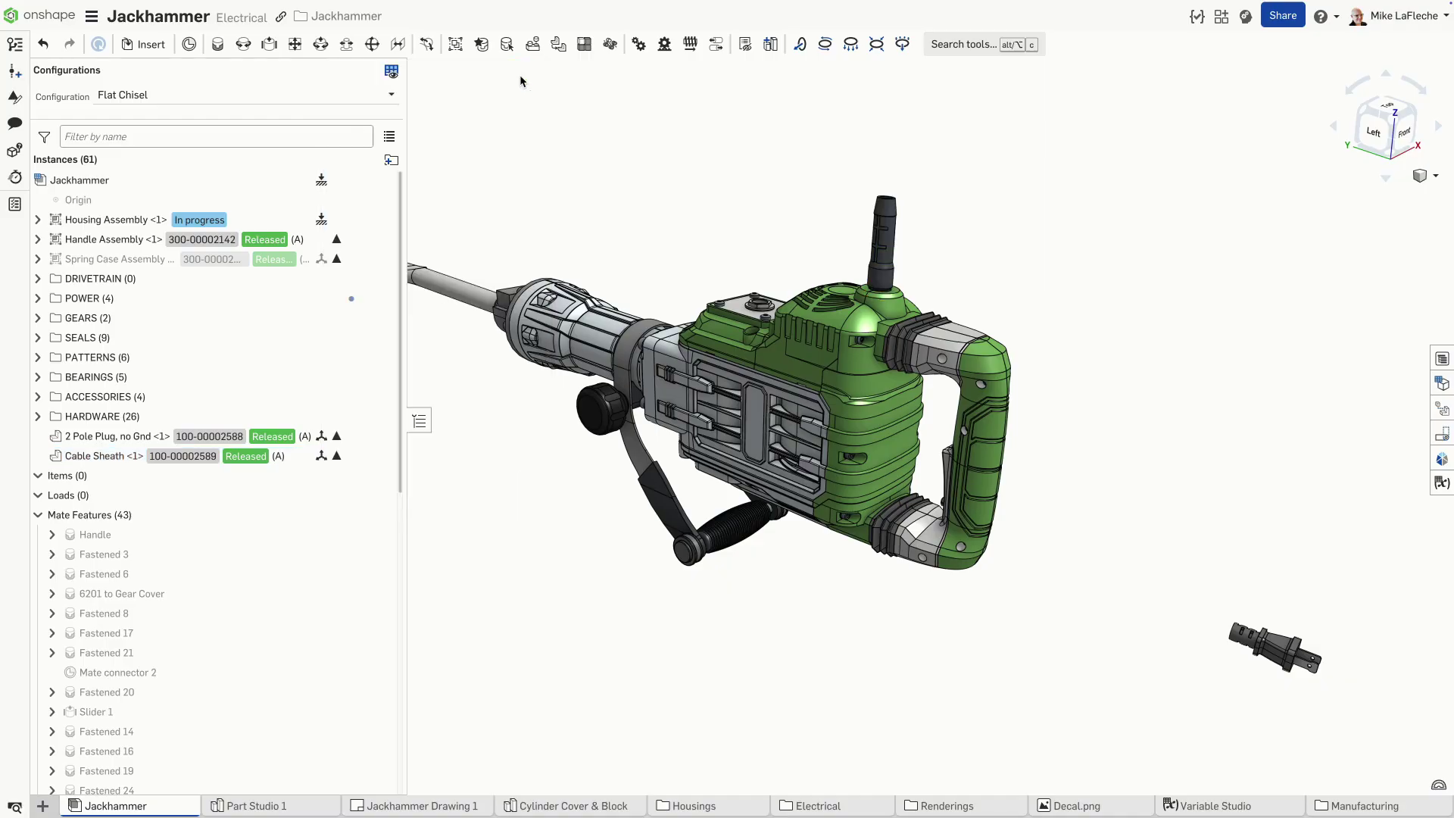
Confirm the Cable Sheath insertion and raise the plug 150 mm along its Z axis
click(518, 71)
click(1255, 652)
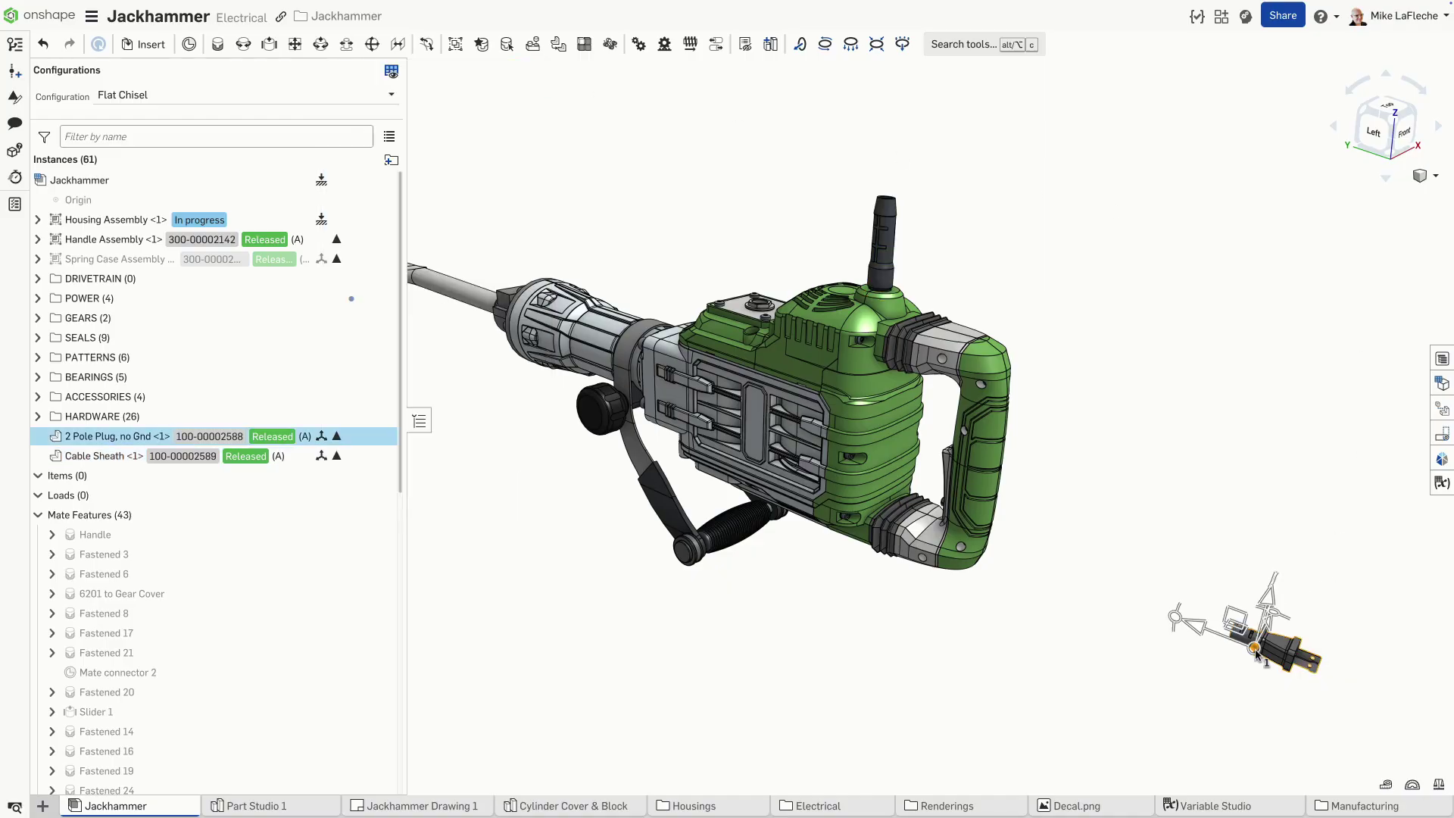
drag(1279, 625, 1338, 523)
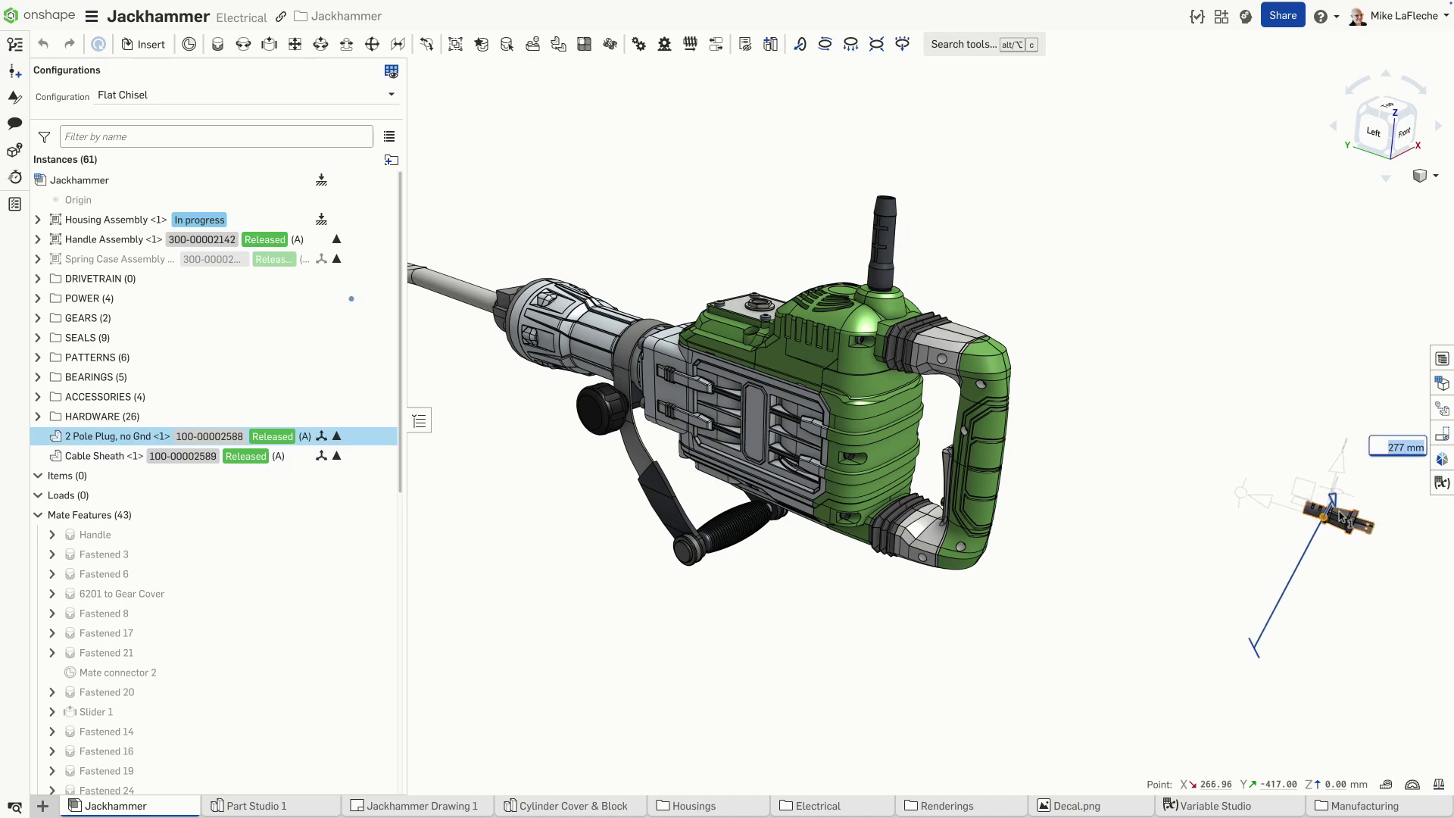
text(150)
key(Return)
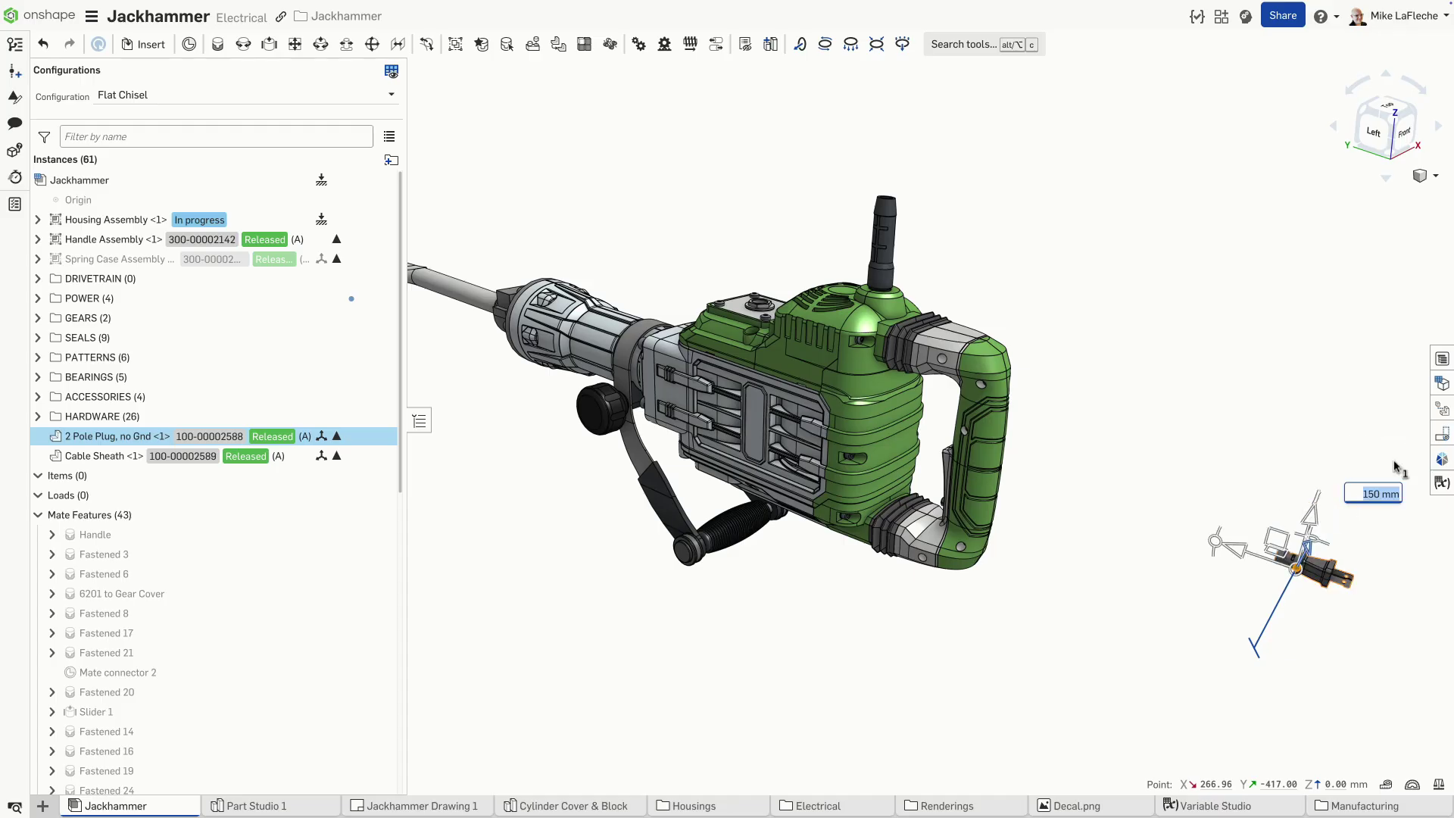
Rotate the plug 45° about its axis
drag(1318, 545, 1273, 530)
text(45)
key(Return)
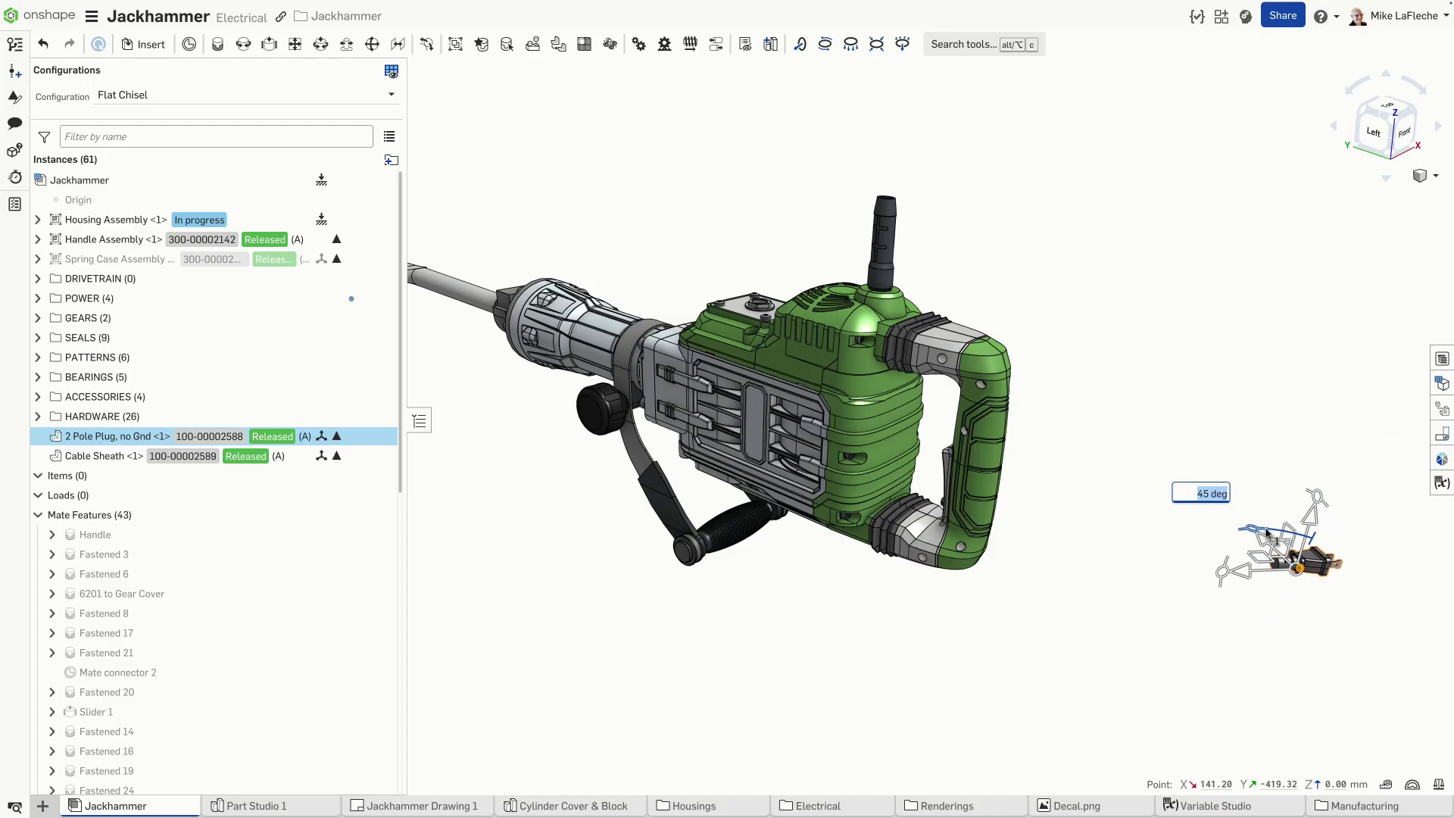
click(1206, 410)
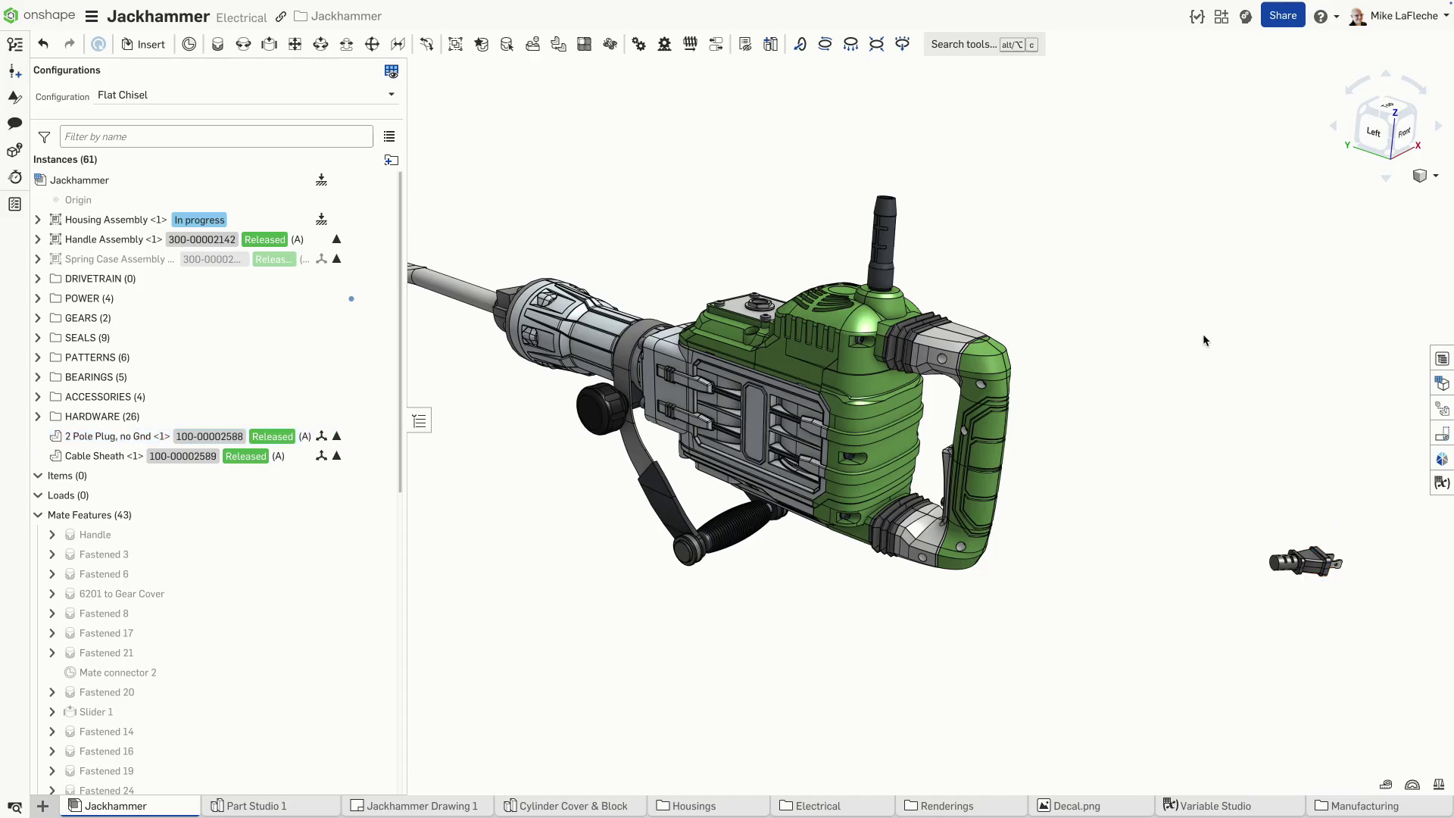
middle_drag(1206, 341, 1164, 407)
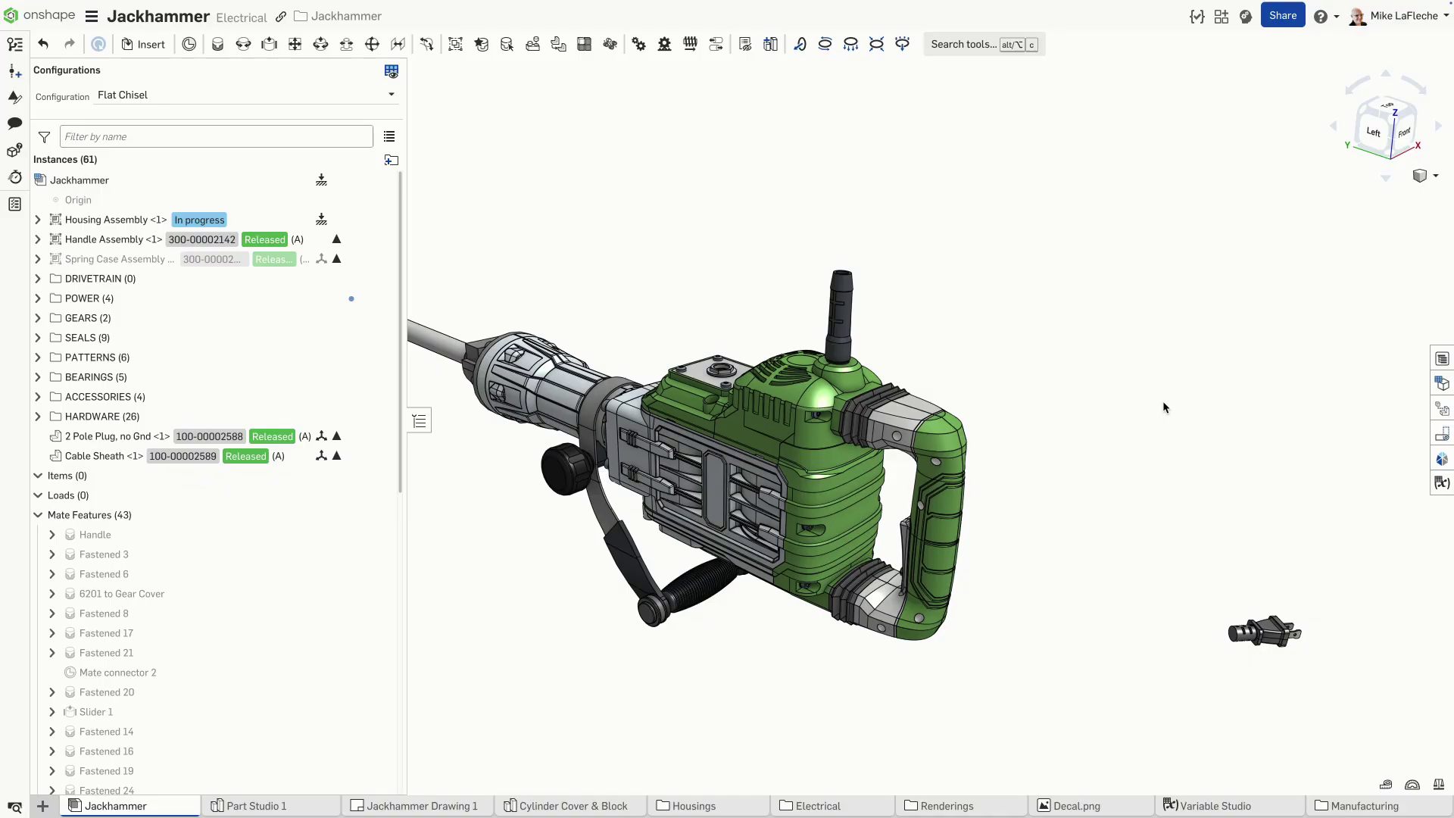
Add Mate connector 1 on the Cable Sheath's top edge
key(s)
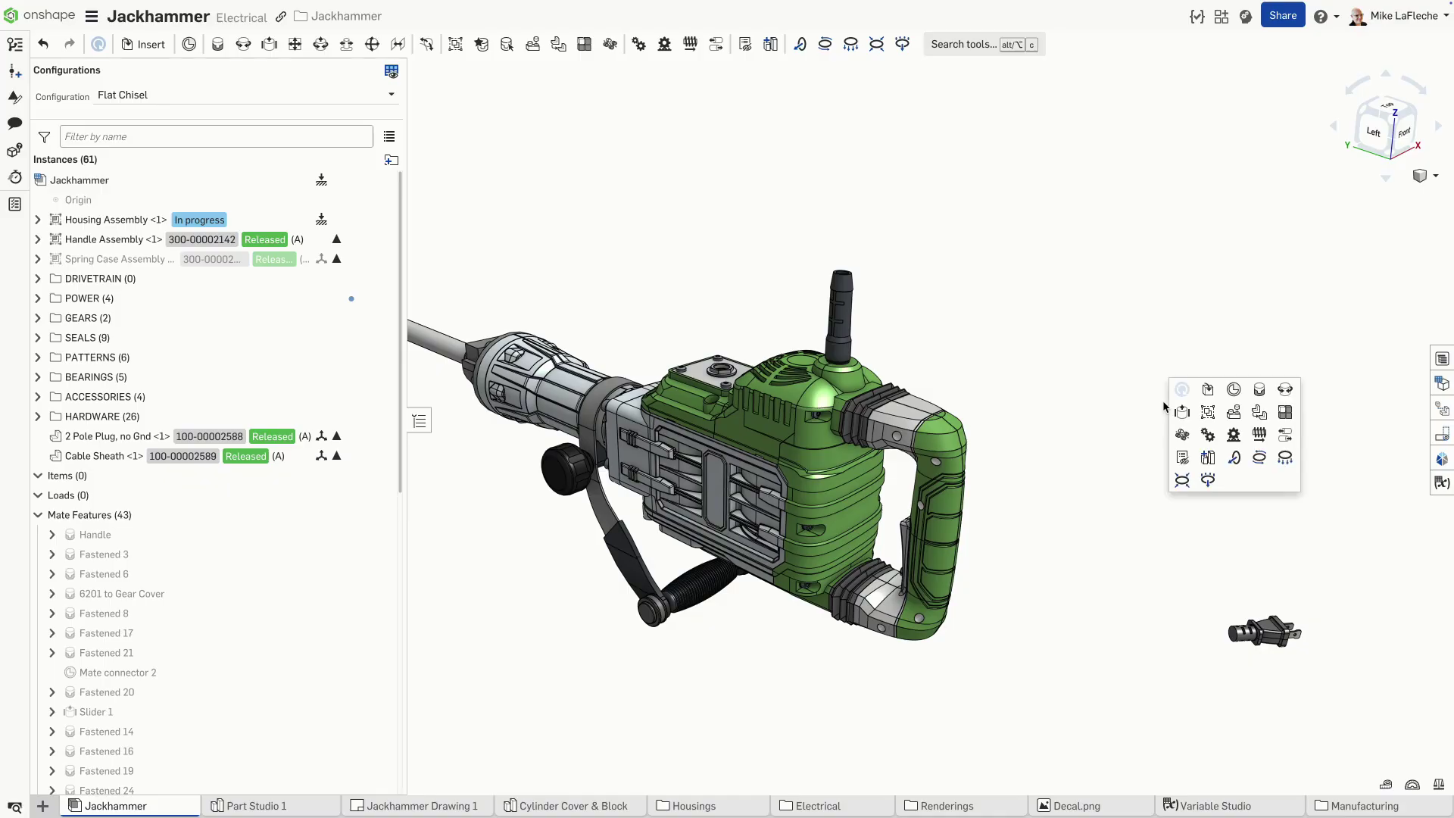
click(1233, 389)
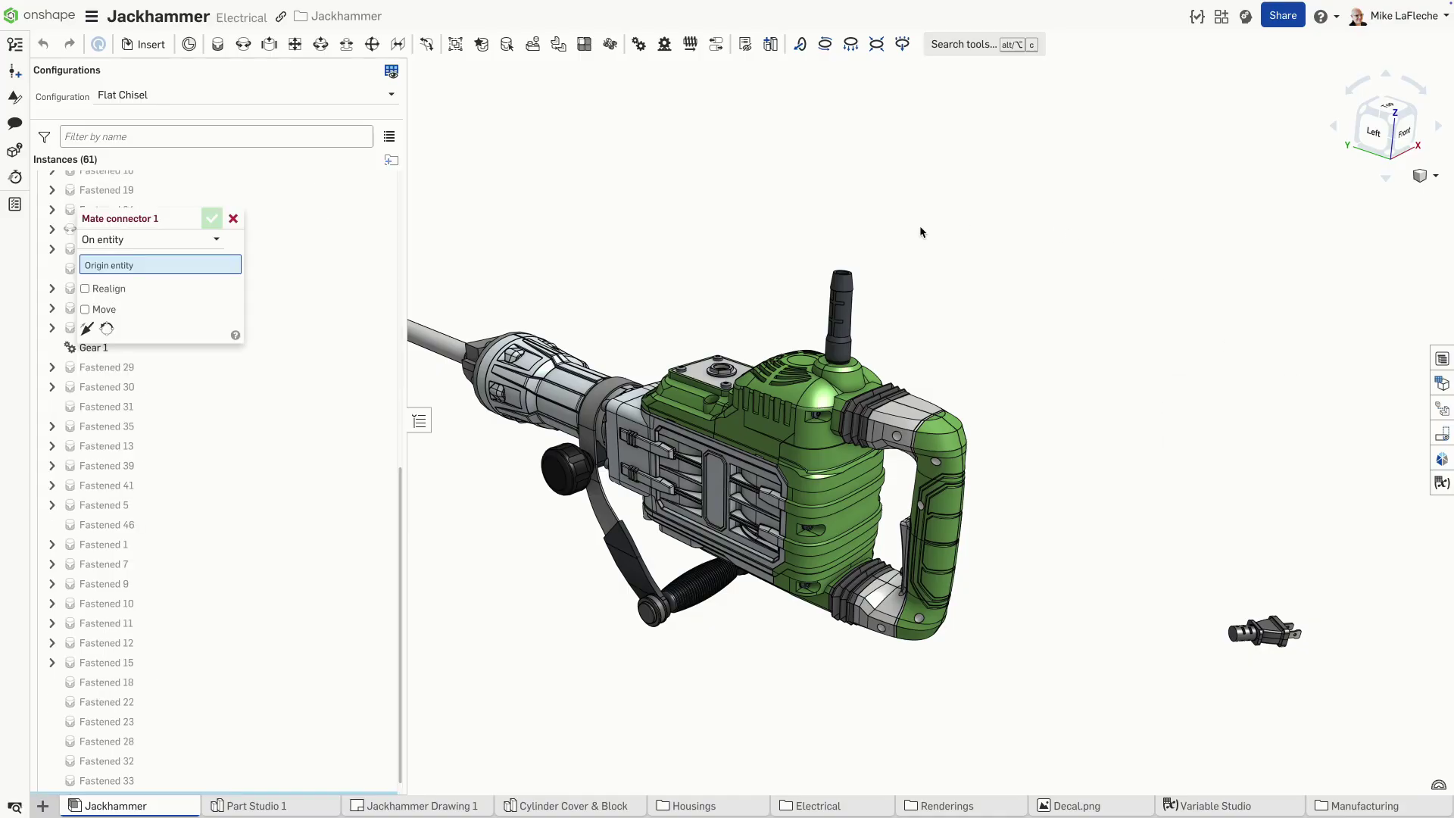
click(841, 359)
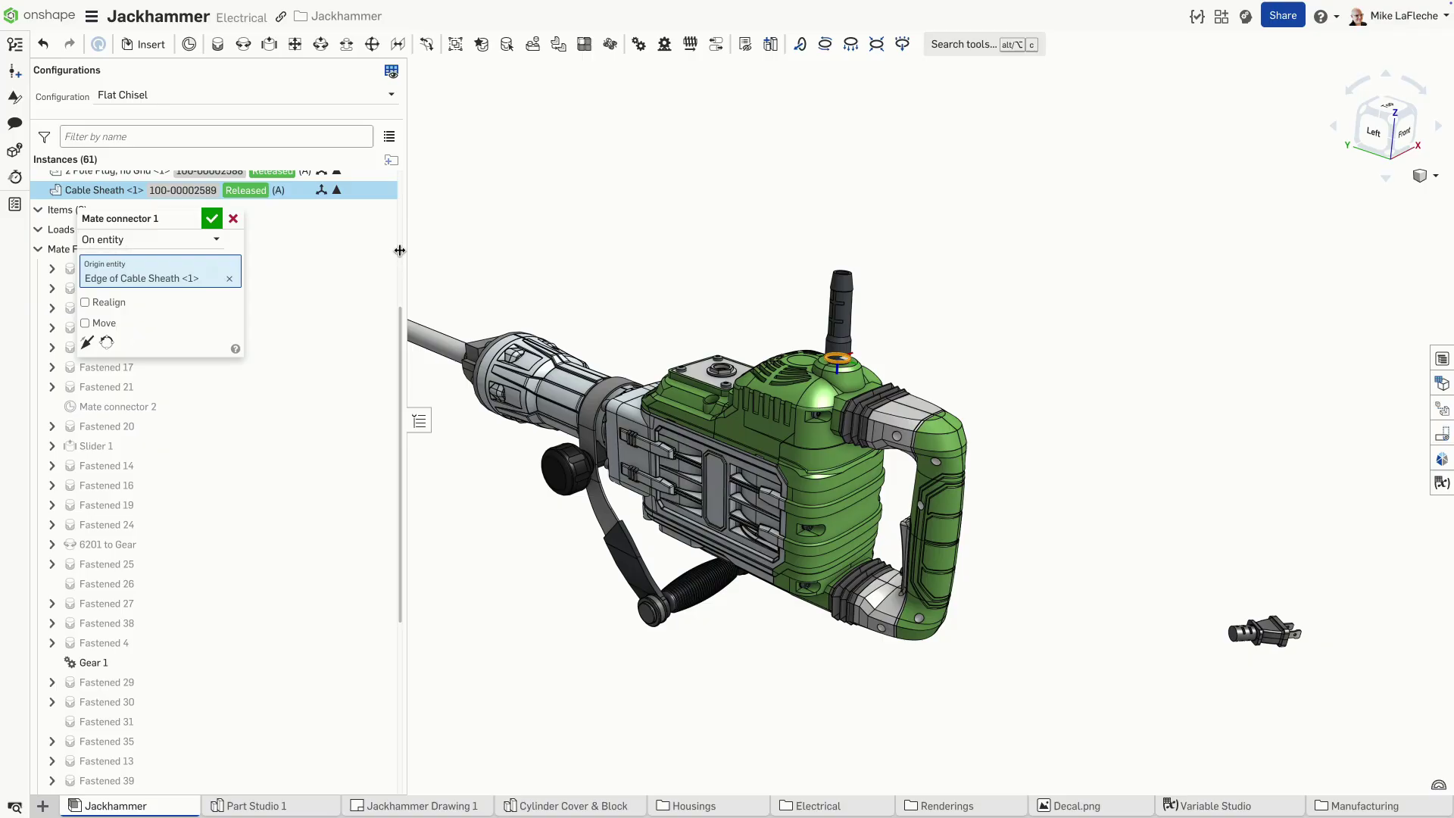
click(212, 218)
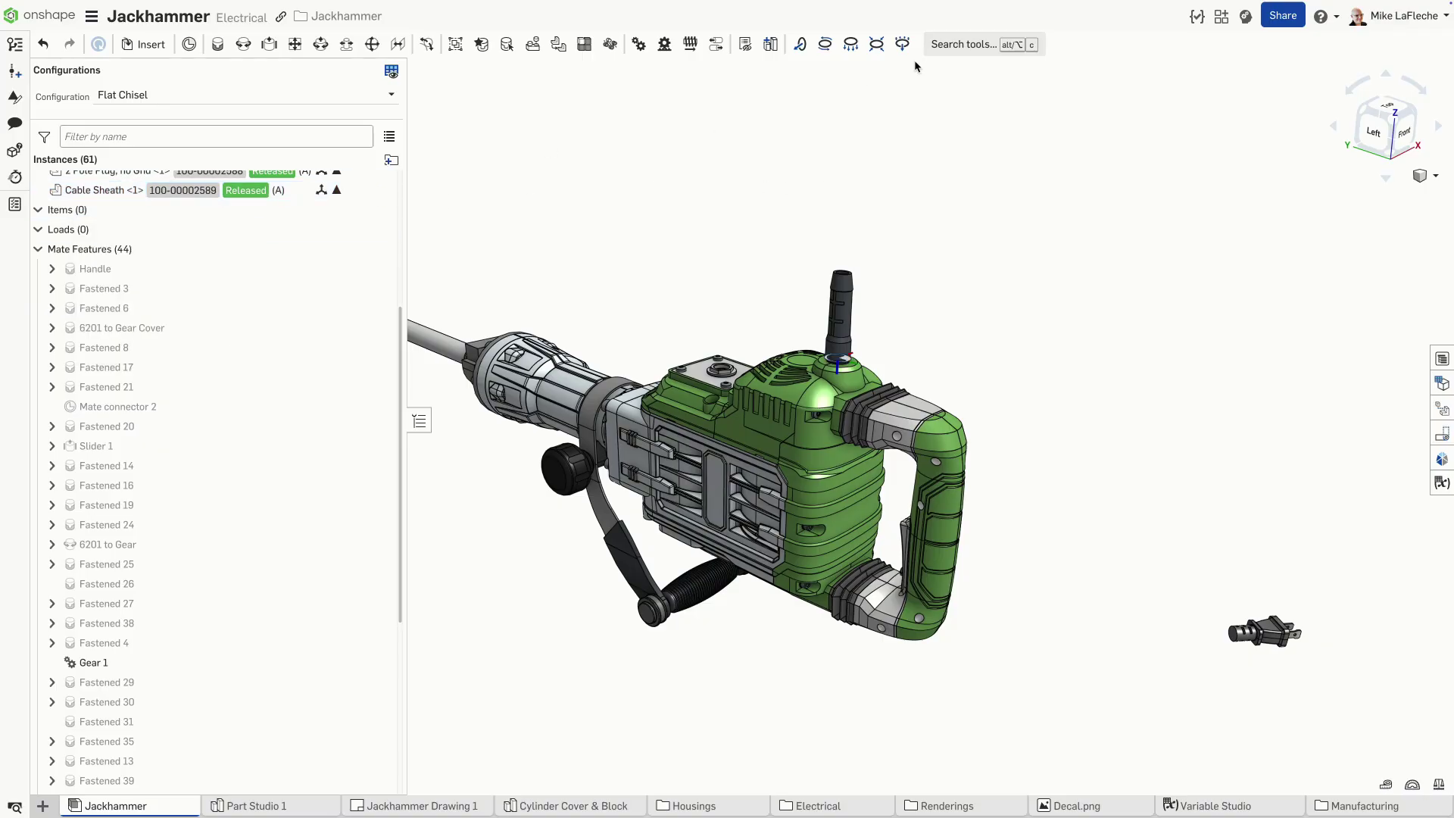
Create Part Studio 2 in context, with its origin at Mate connector 1
key(s)
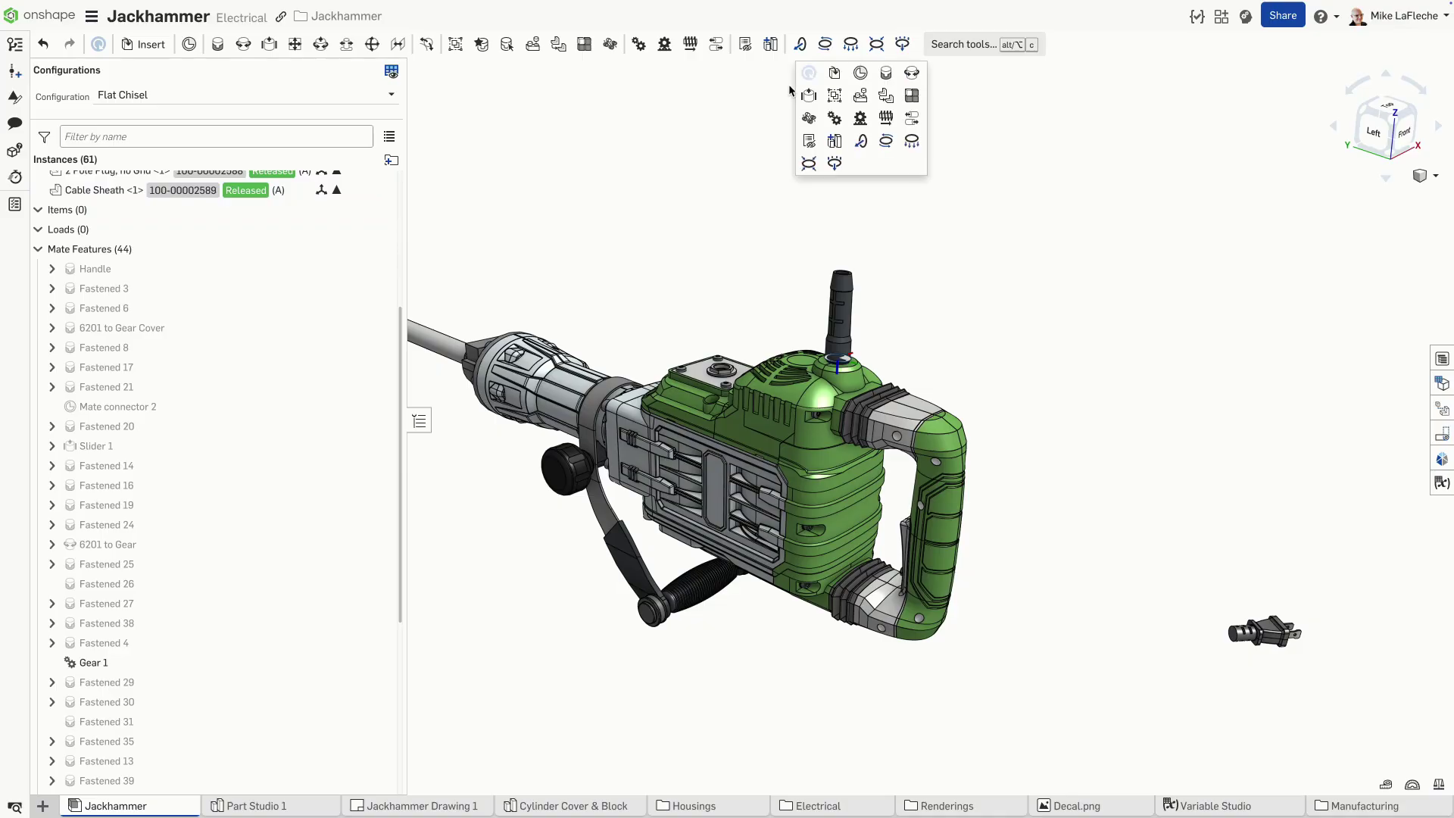
click(836, 141)
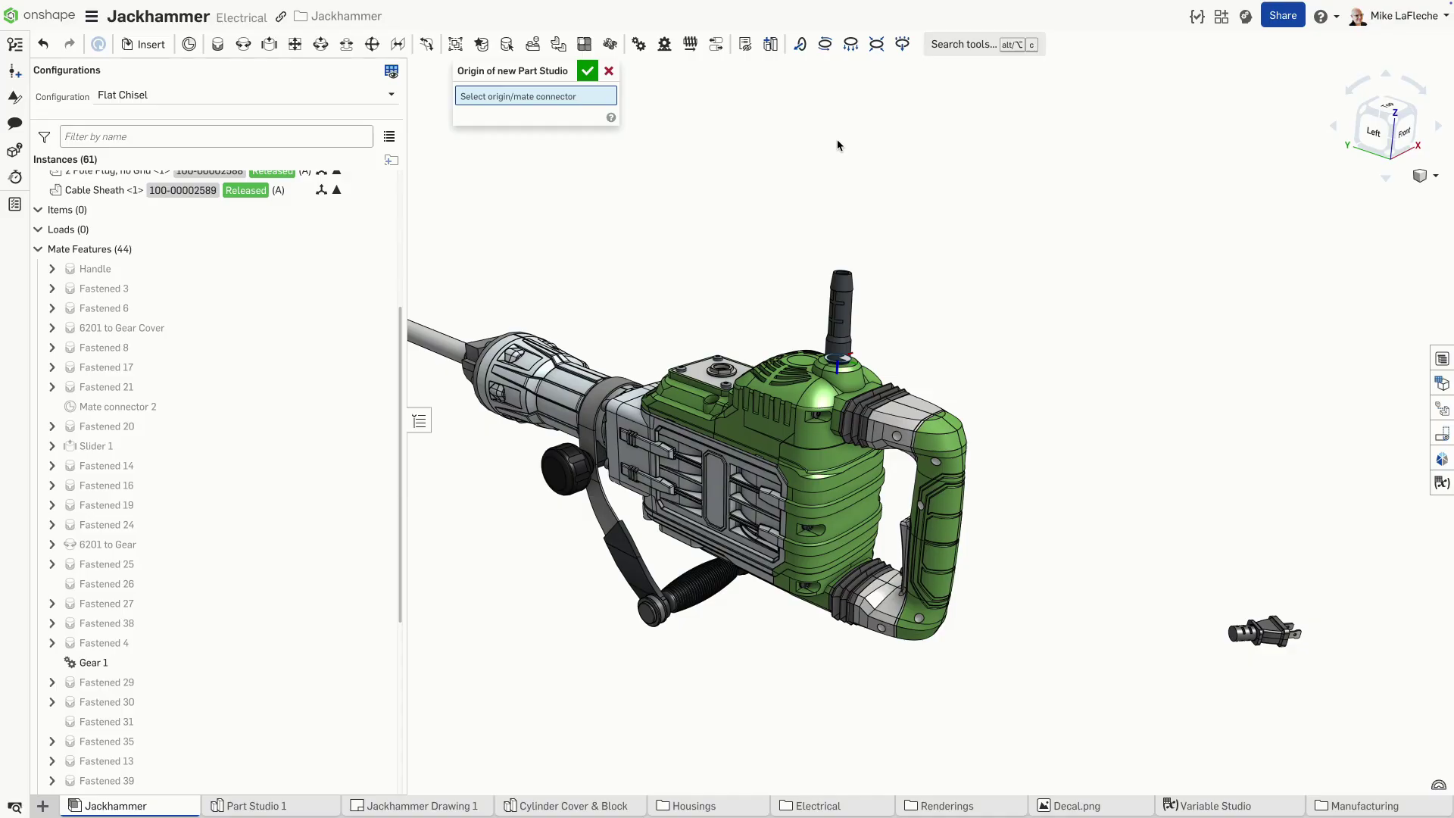
click(838, 362)
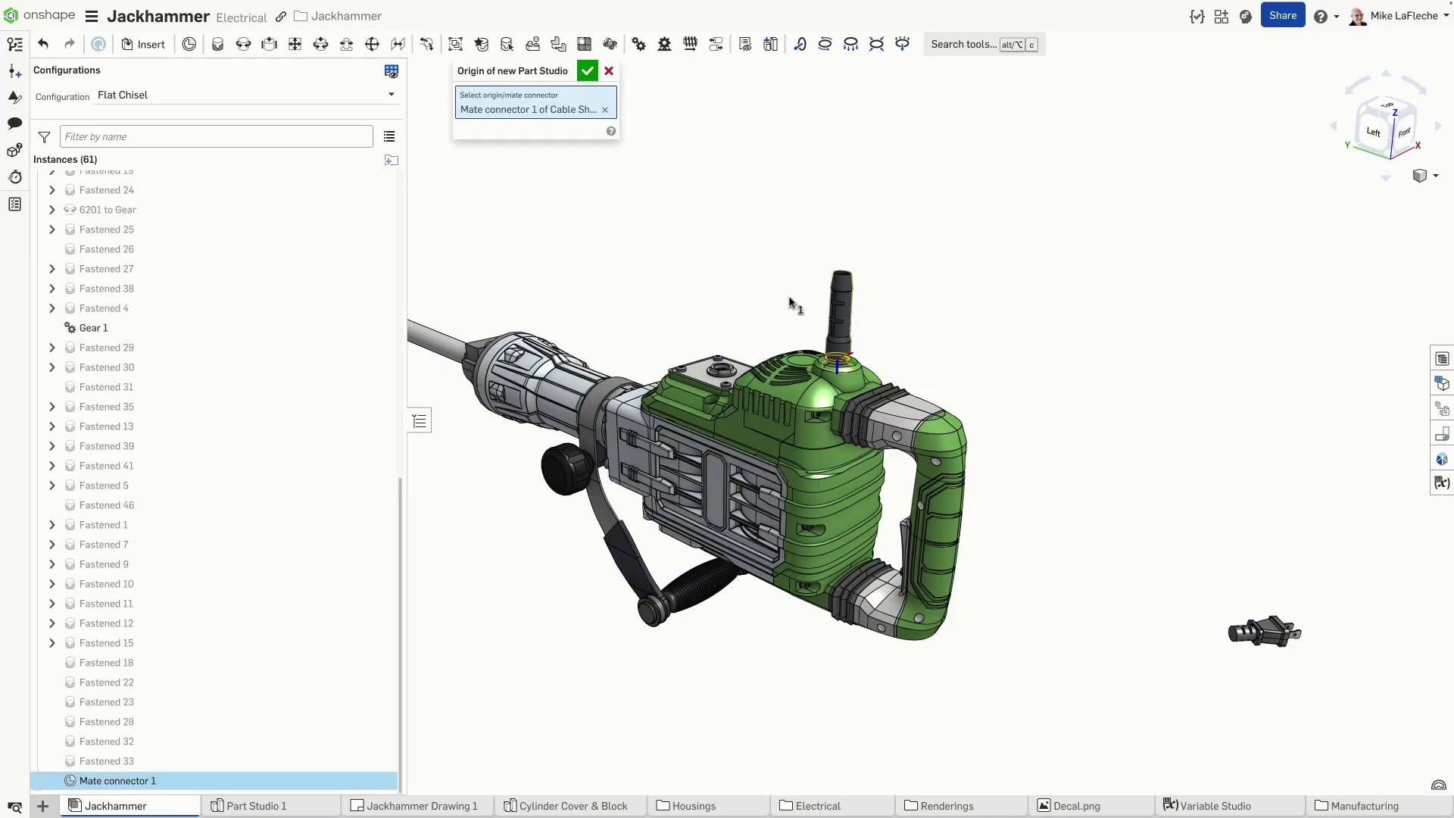
click(589, 74)
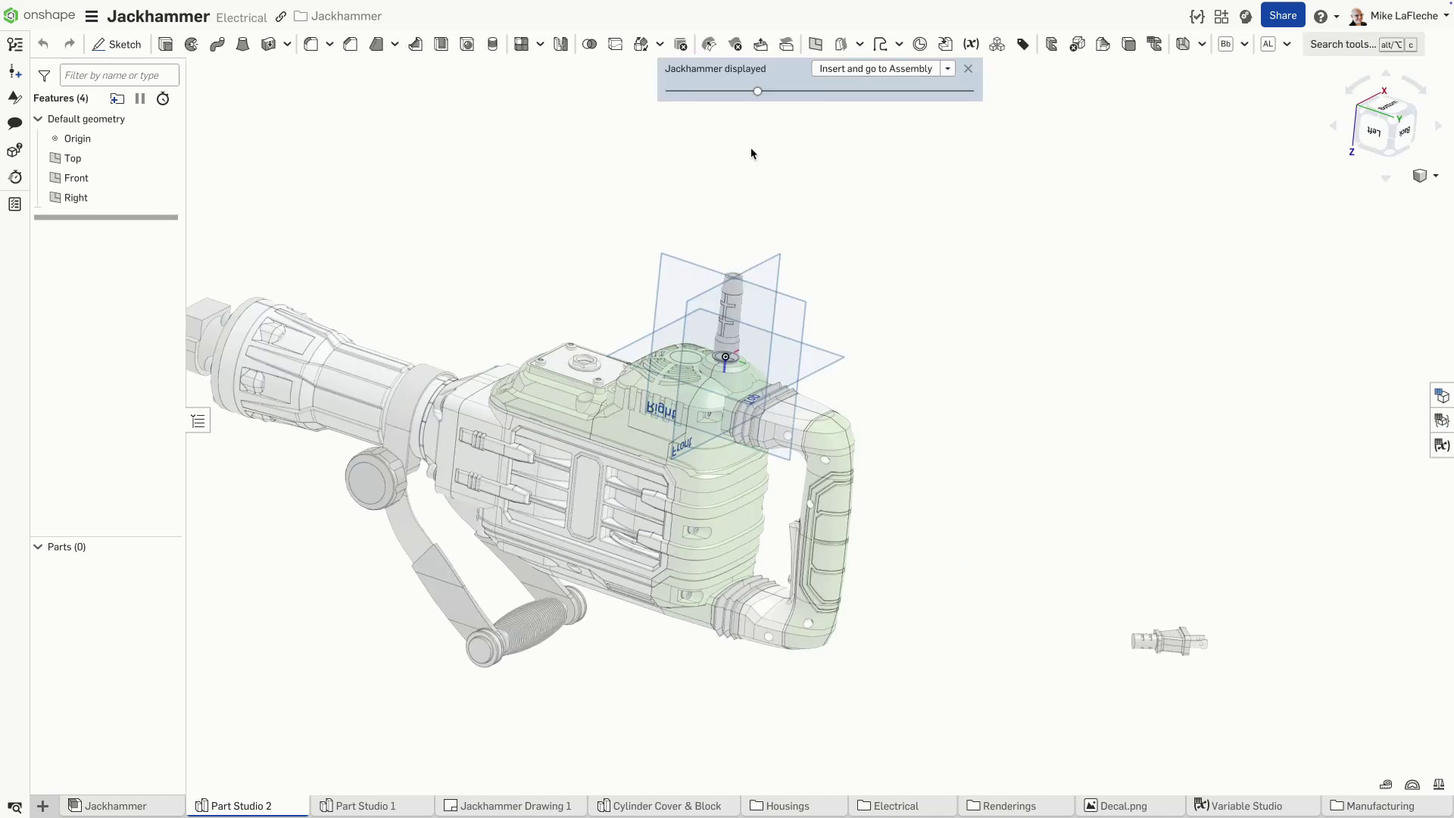
Hide the default planes and add a mate connector on the sheath's top edge, Owner entity off
key(p)
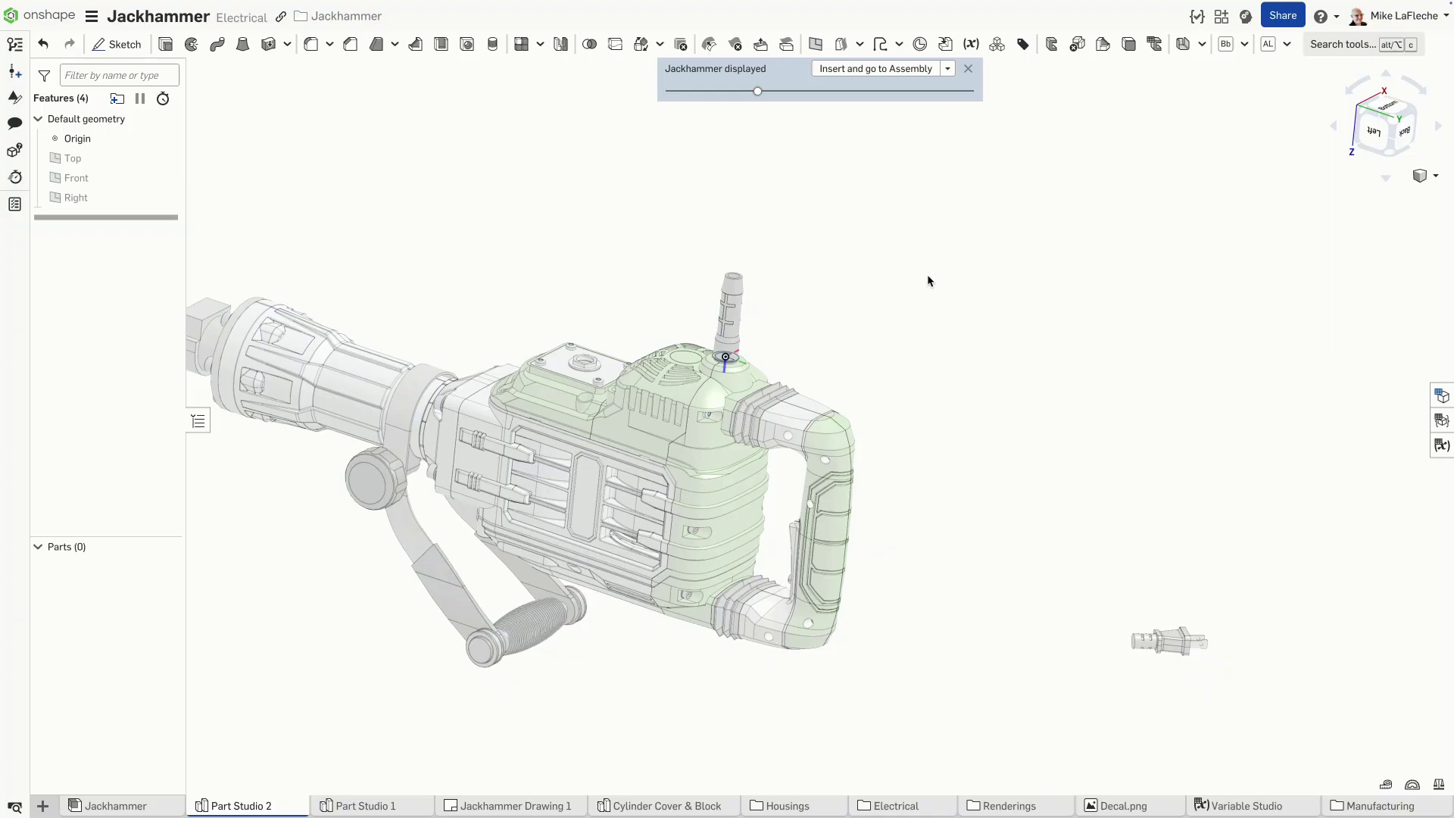
click(899, 44)
click(920, 44)
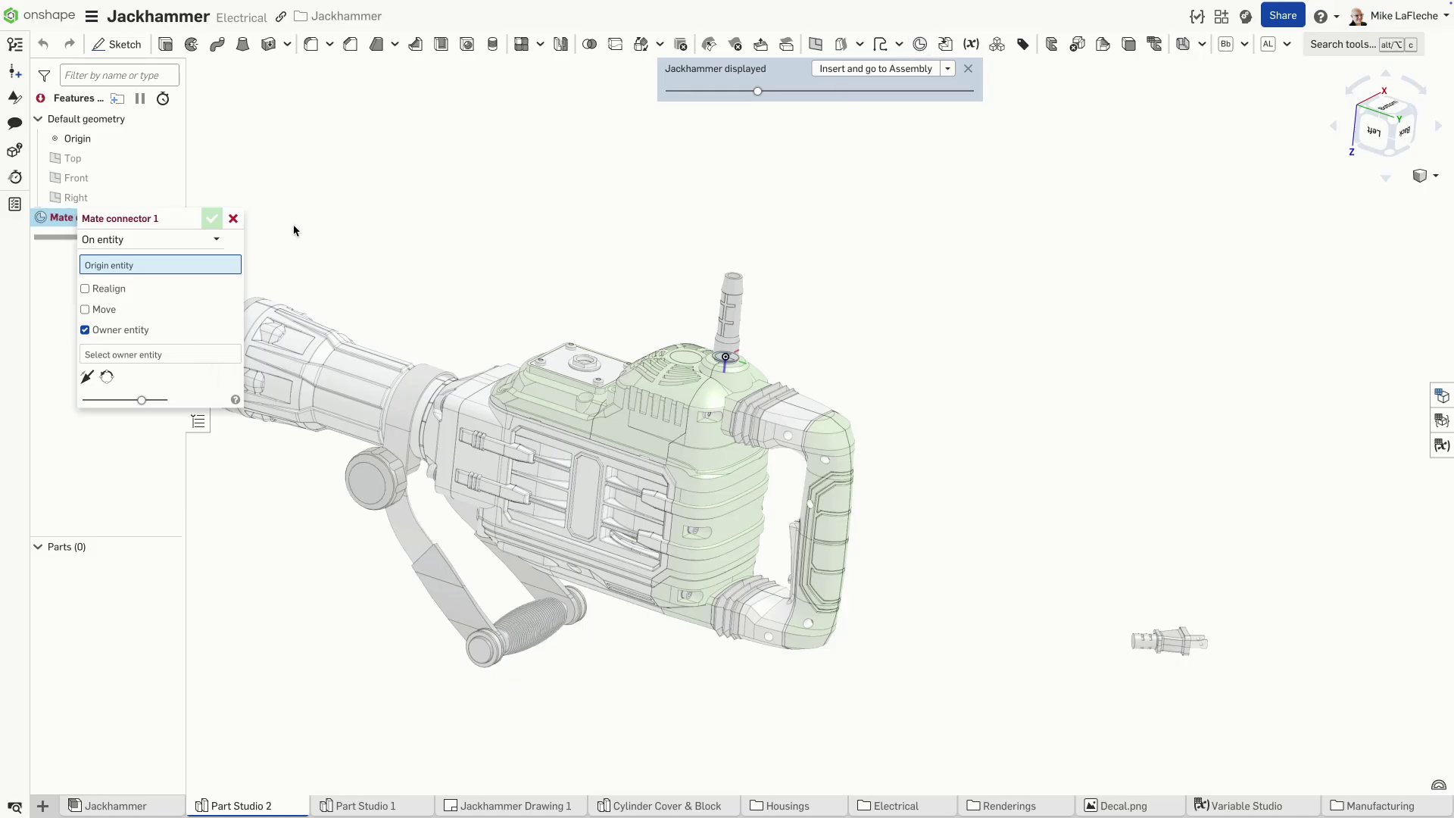
click(85, 329)
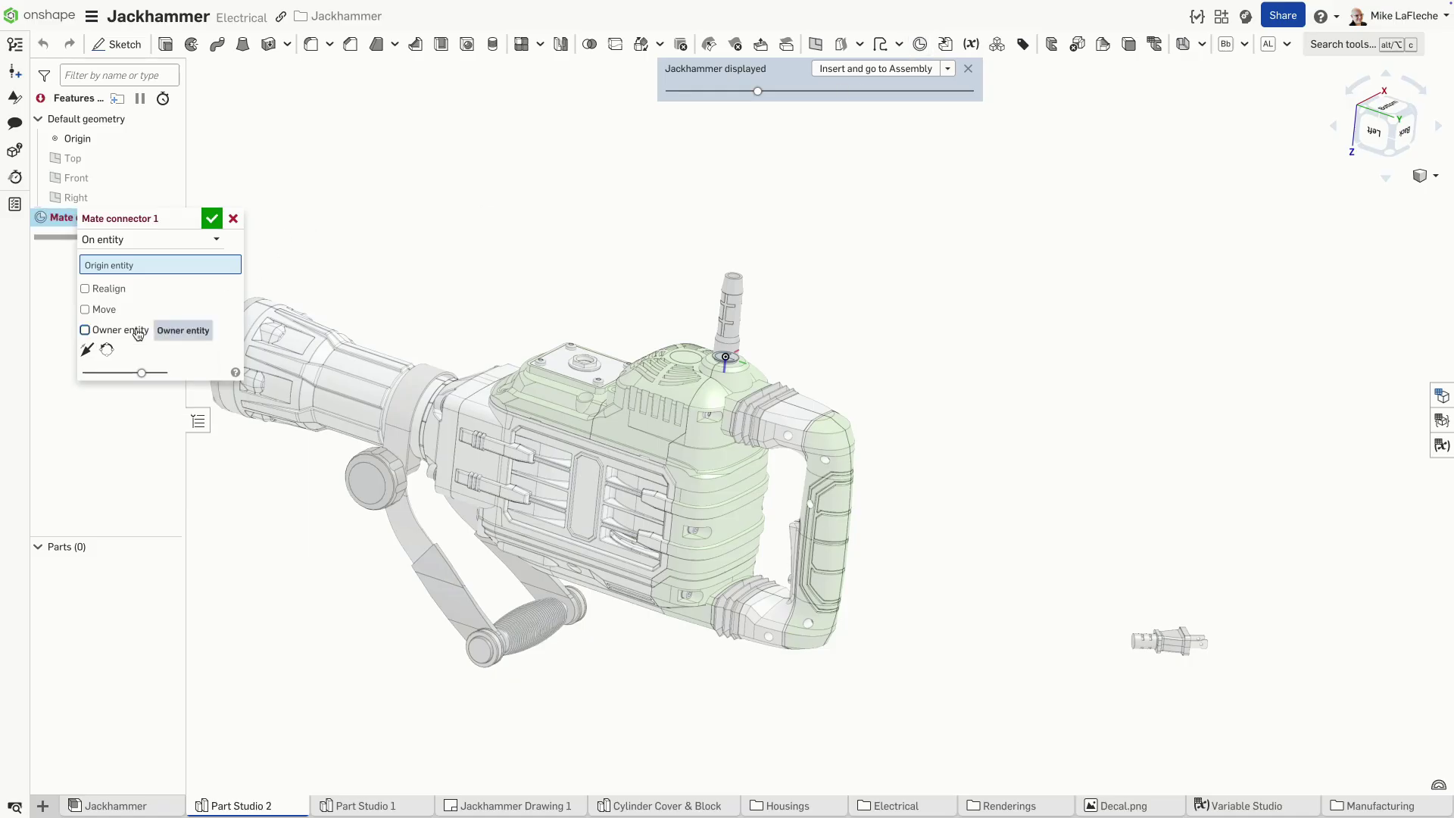
click(739, 284)
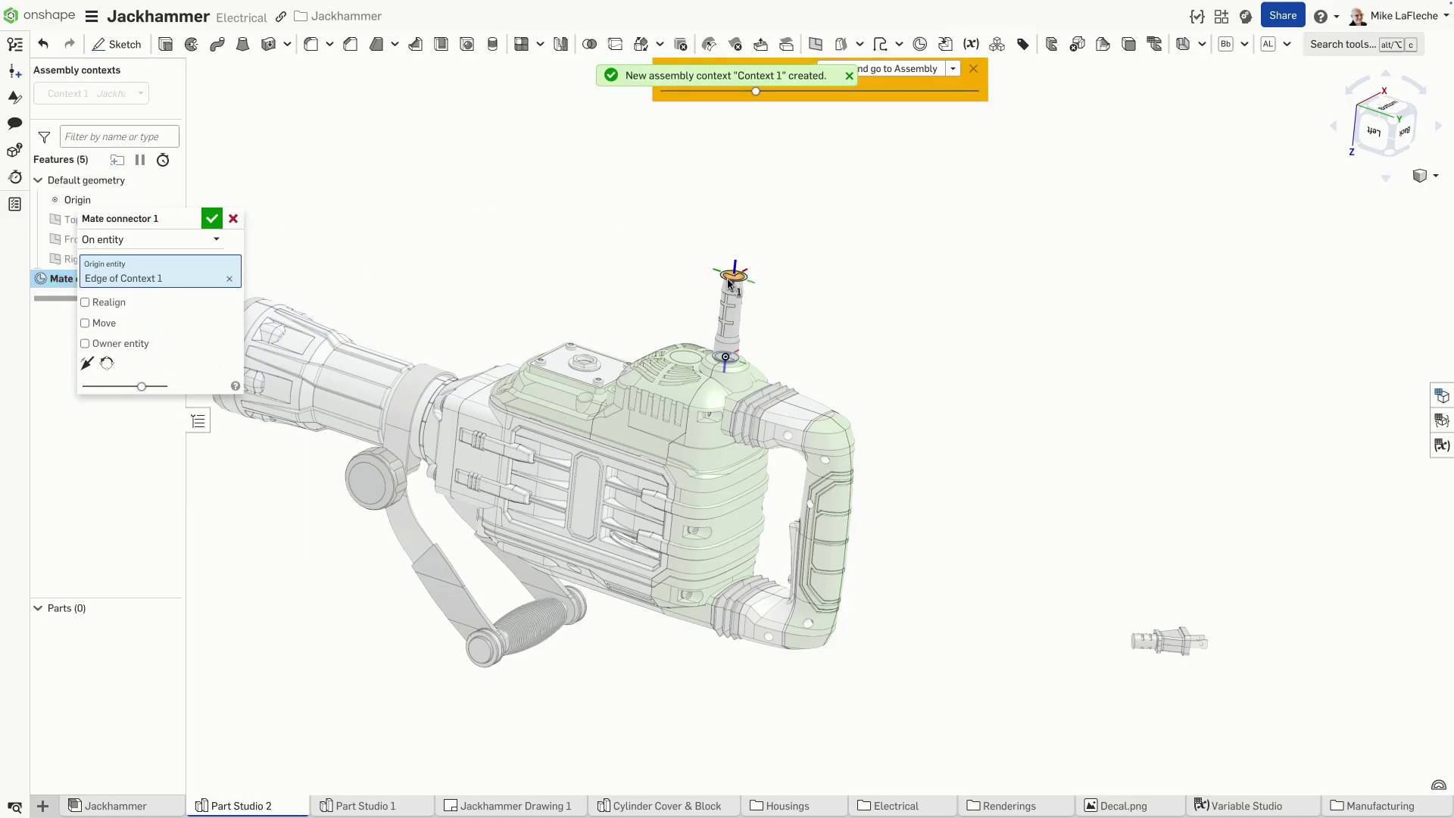
click(208, 220)
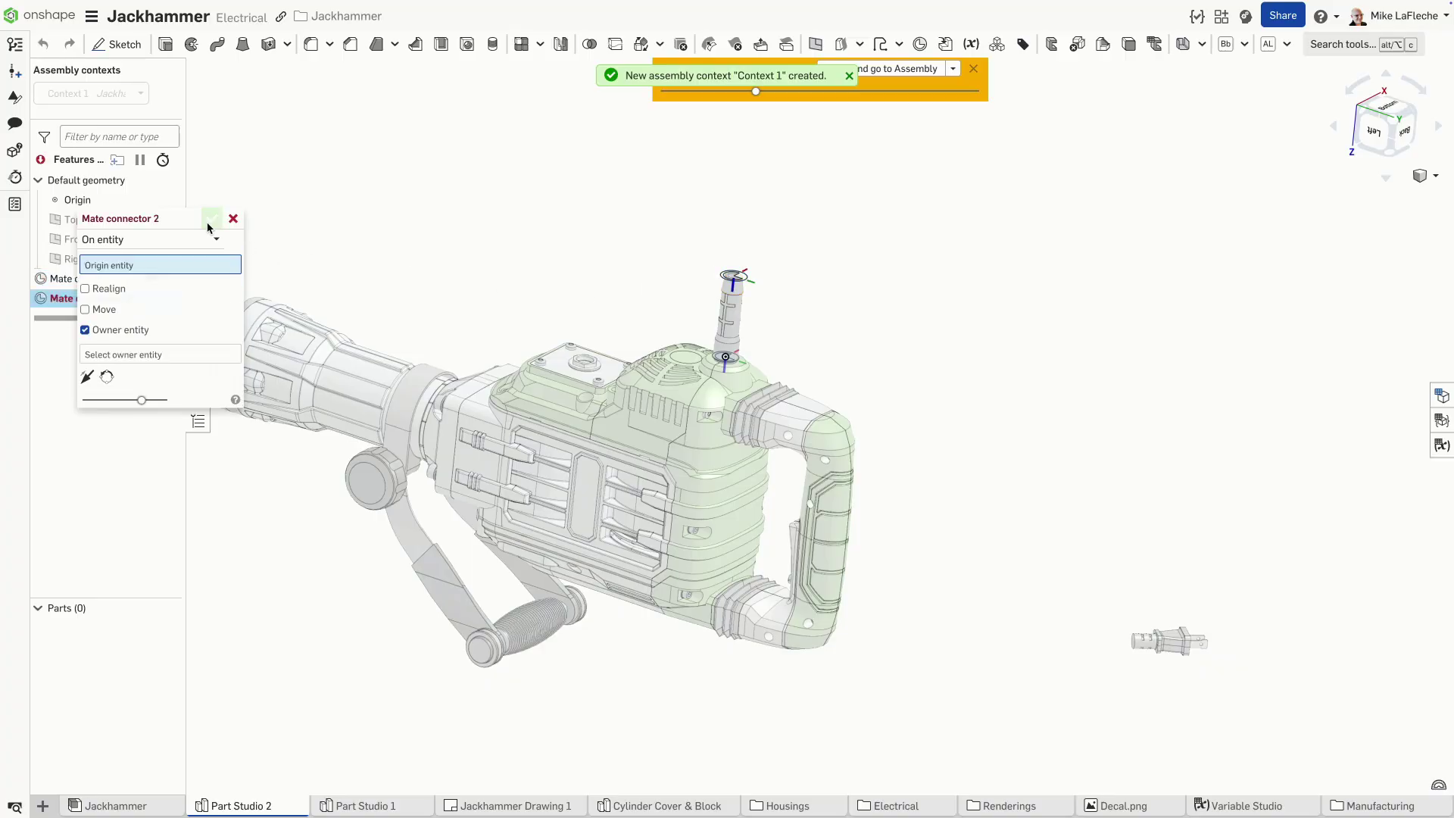
Add Mate connector 2 on the plug's end edge without an owner entity
click(1132, 643)
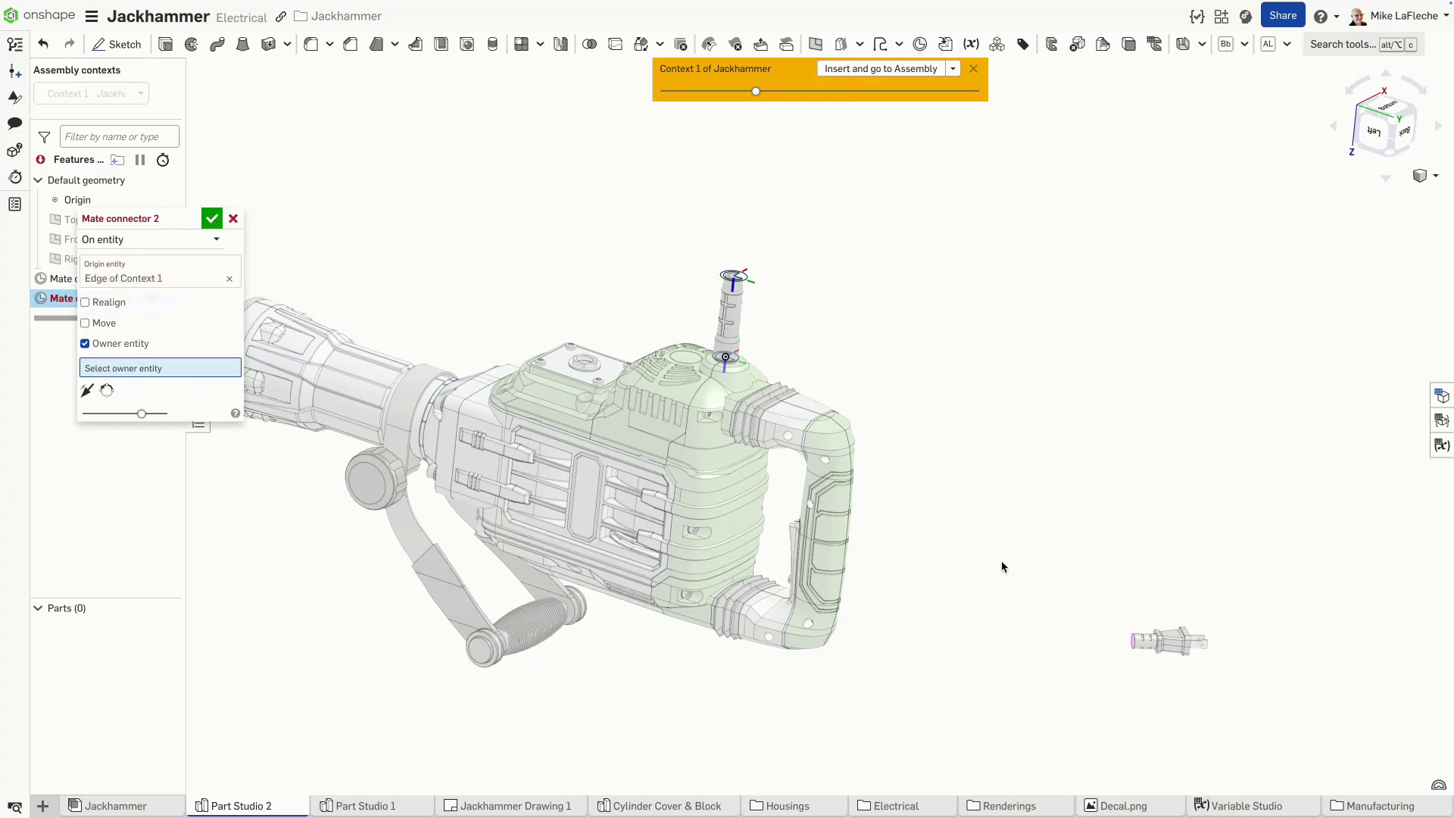
click(141, 347)
key(Return)
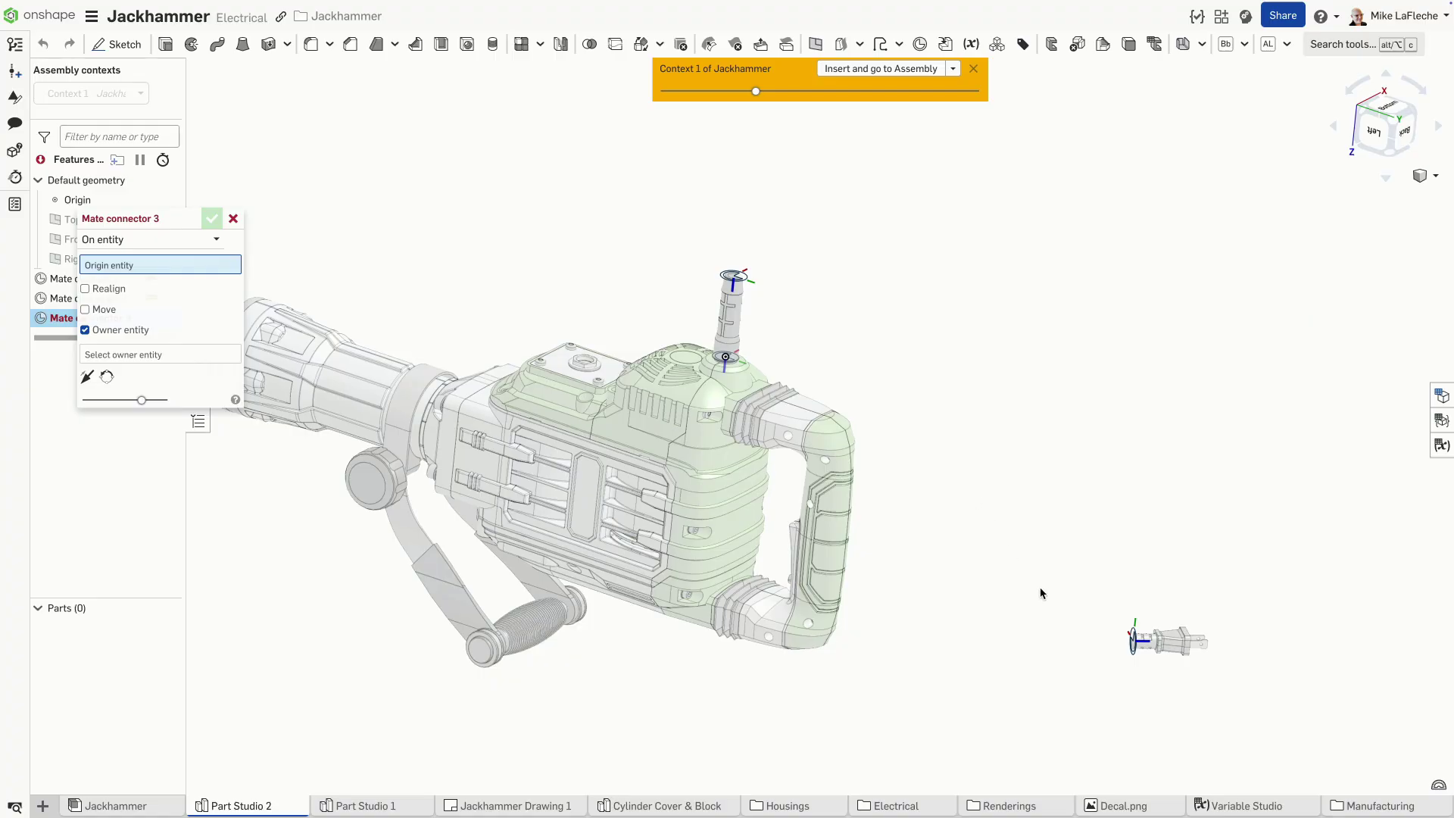
click(233, 218)
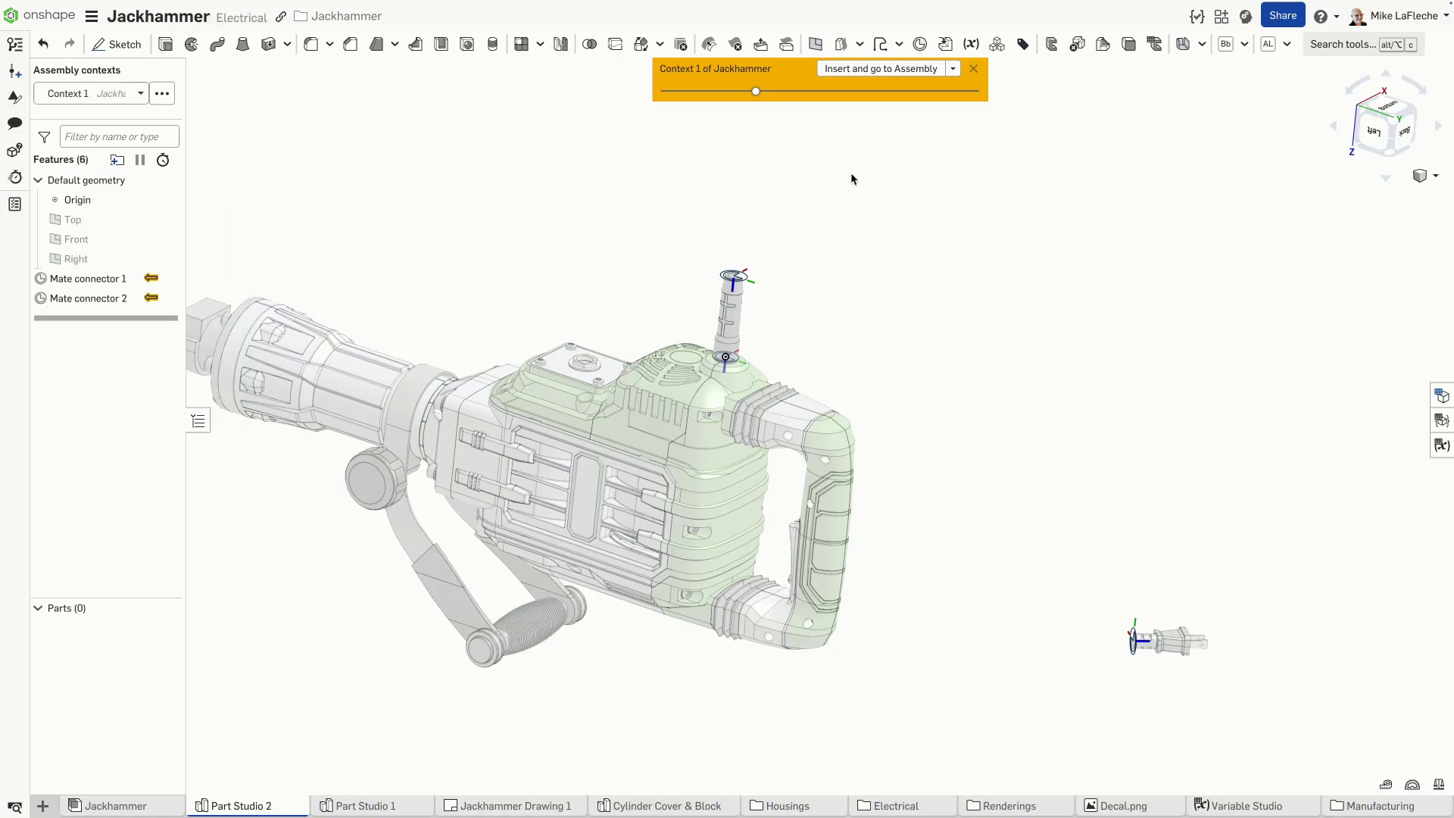
Start a routing curve anchored at Mate connector 1, lifting the next point above the handle
click(879, 44)
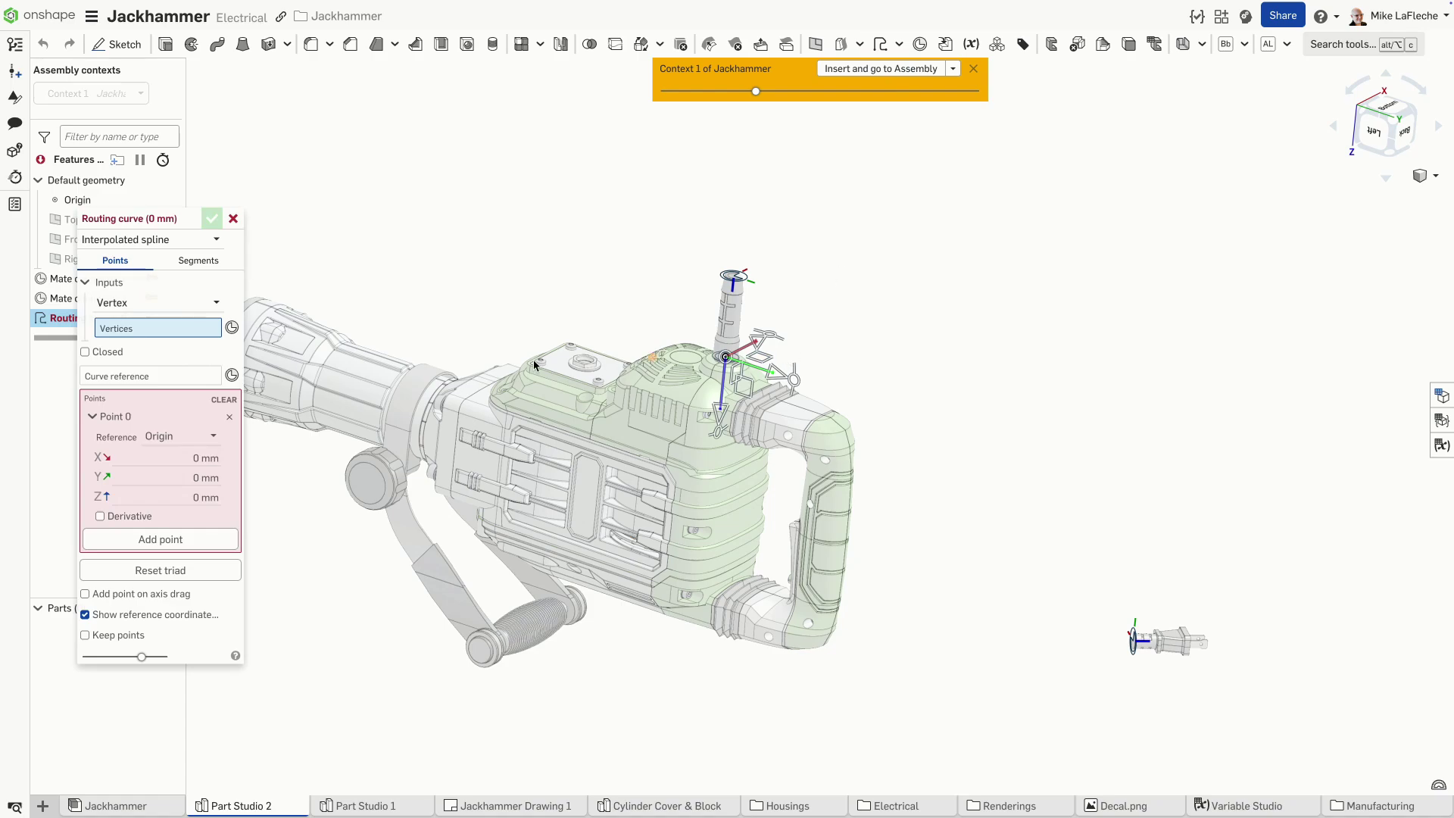
click(198, 547)
click(181, 437)
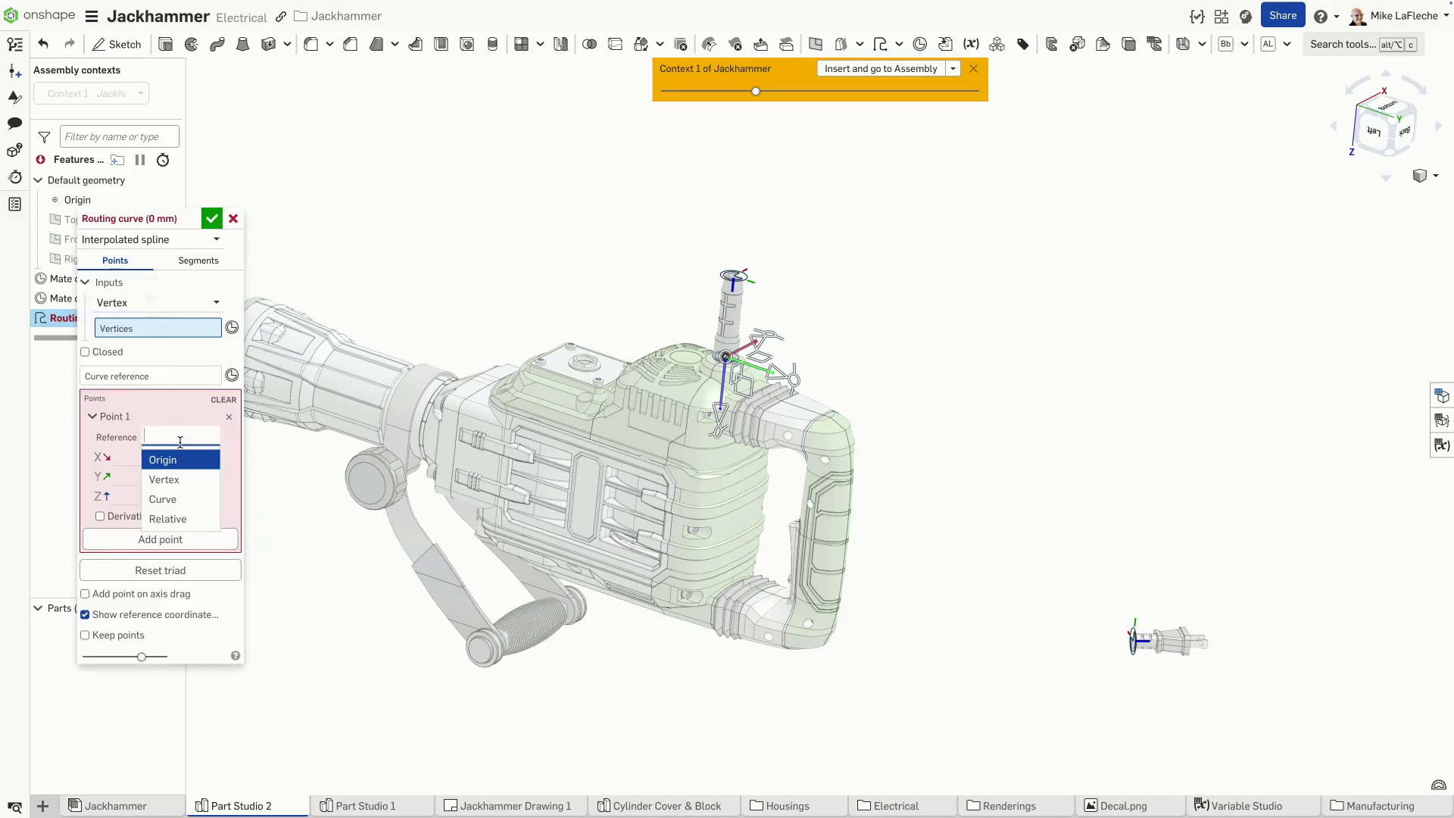
click(176, 486)
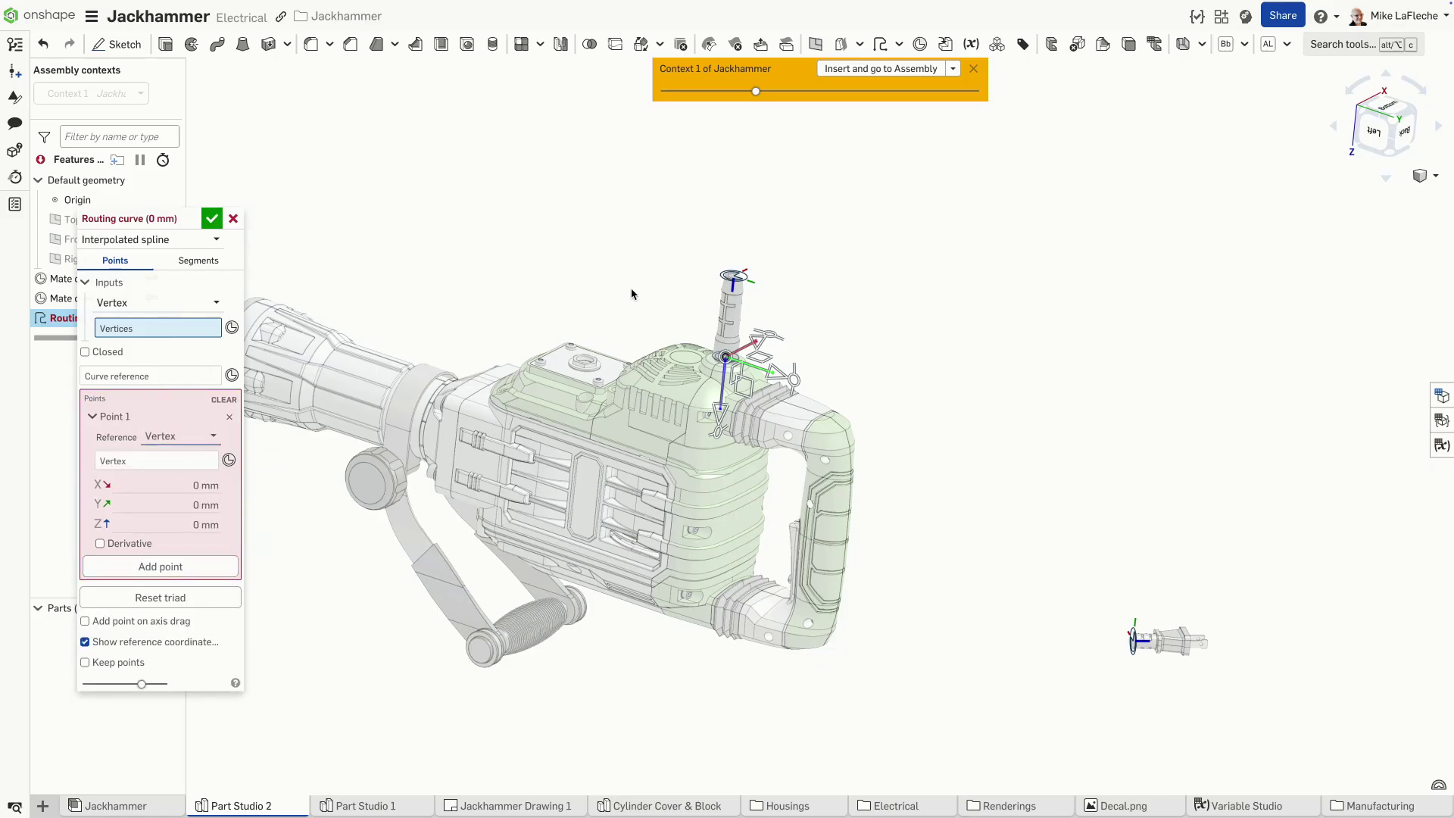
click(733, 277)
click(180, 581)
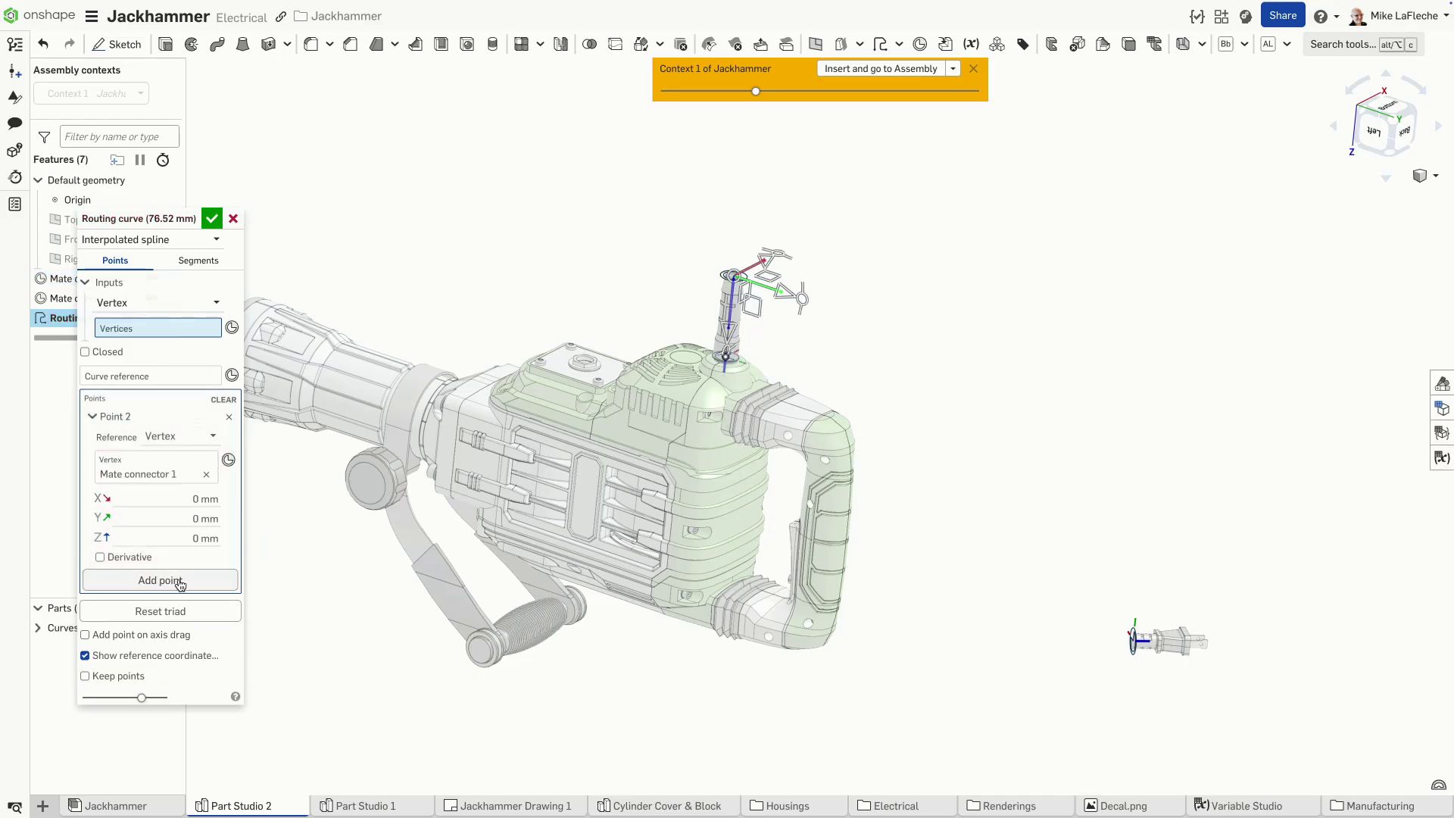
click(180, 581)
drag(729, 329, 740, 252)
Add a route point pulled sideways to Y 269 mm
click(160, 580)
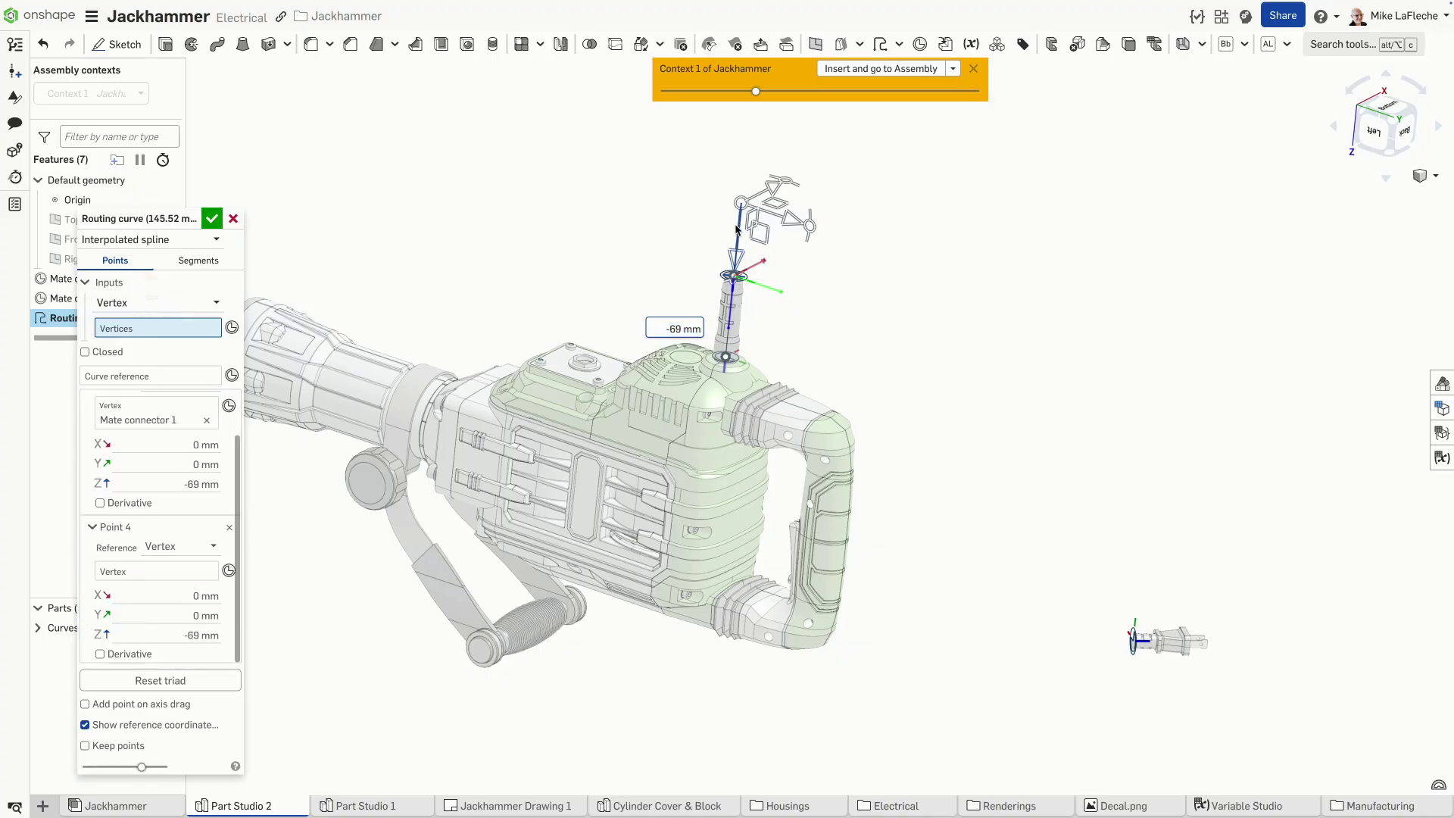
middle_drag(736, 230, 718, 361)
scroll(715, 362, up, 3)
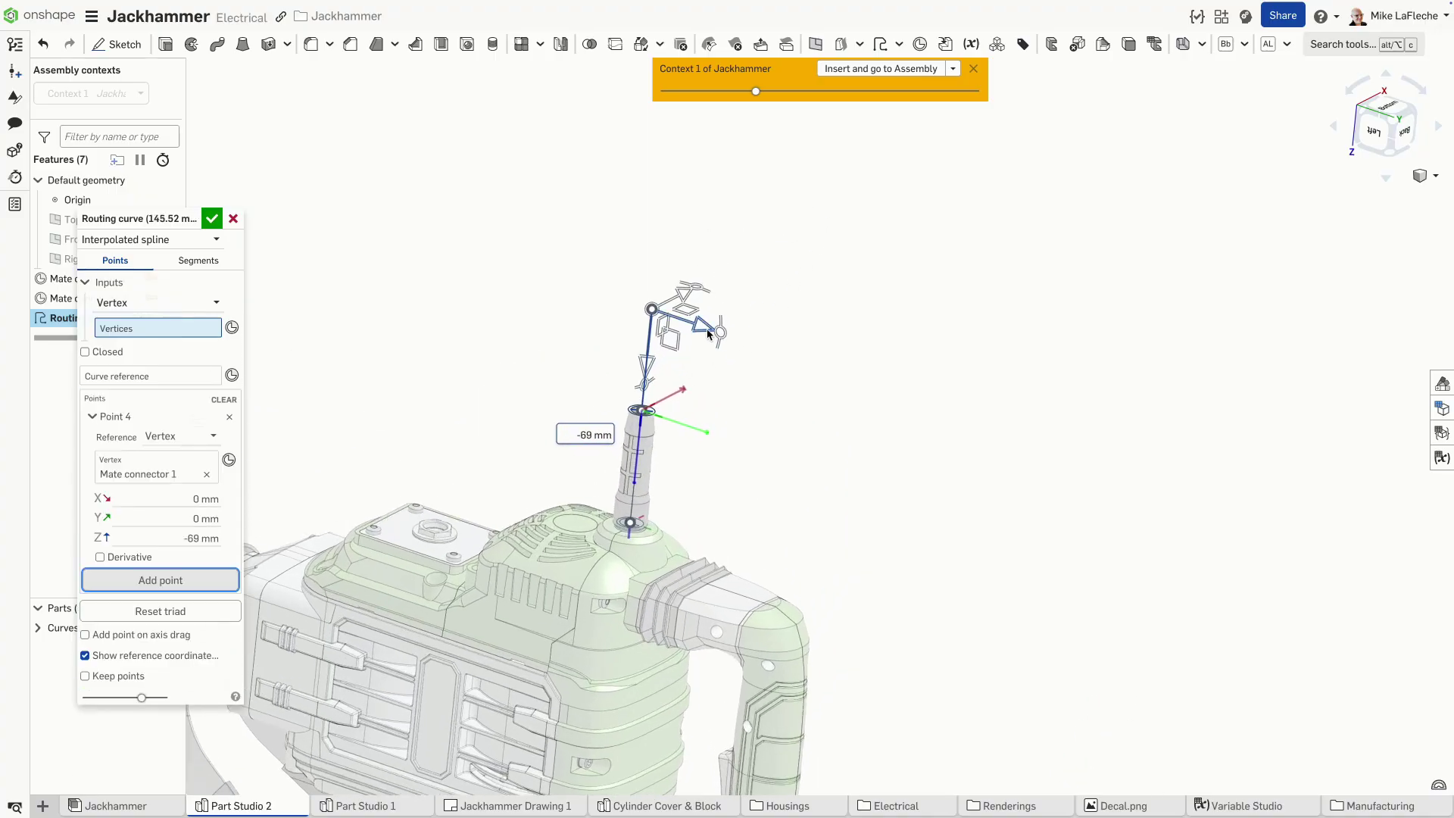
drag(708, 333, 1074, 432)
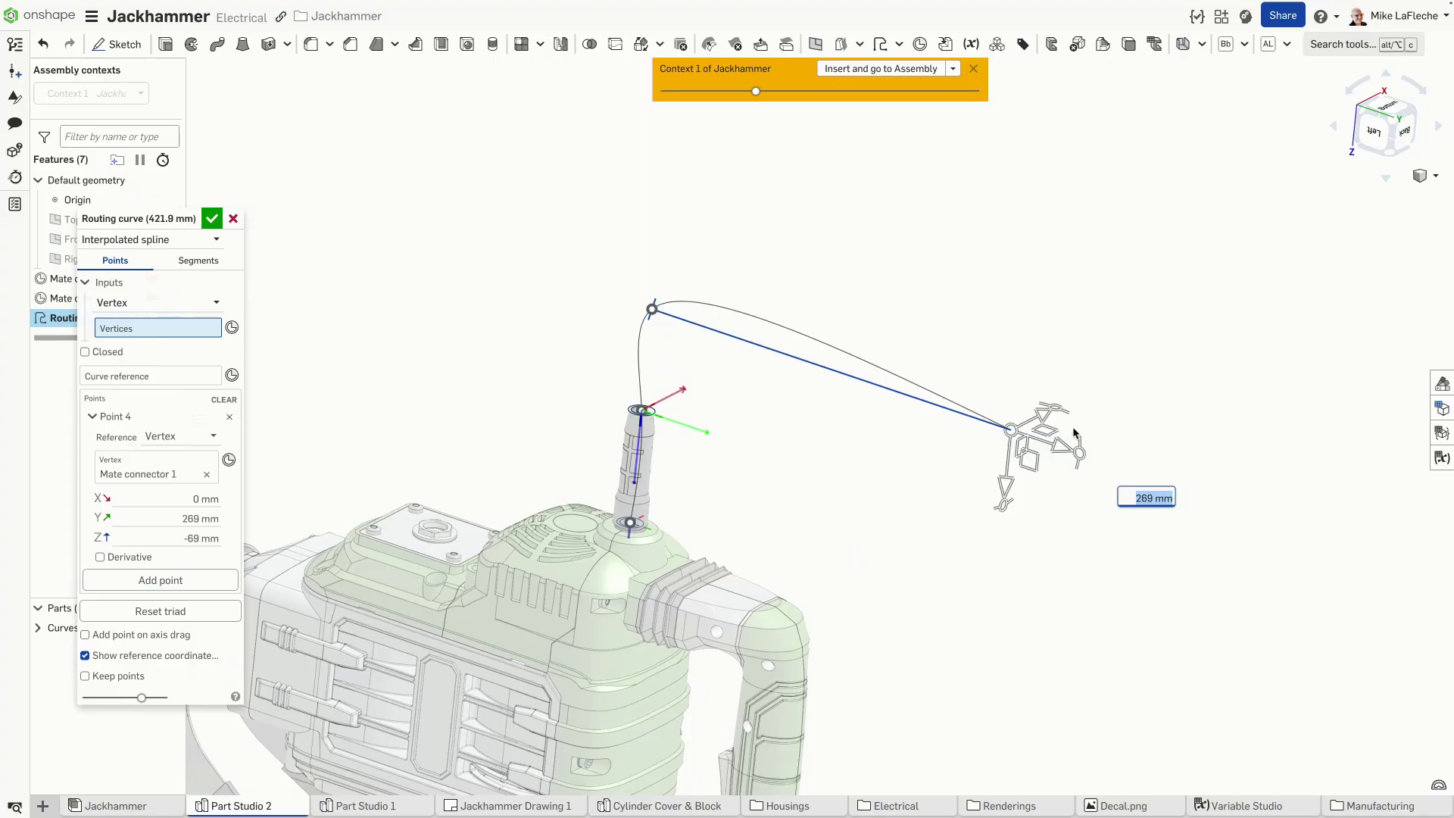
scroll(689, 443, down, 3)
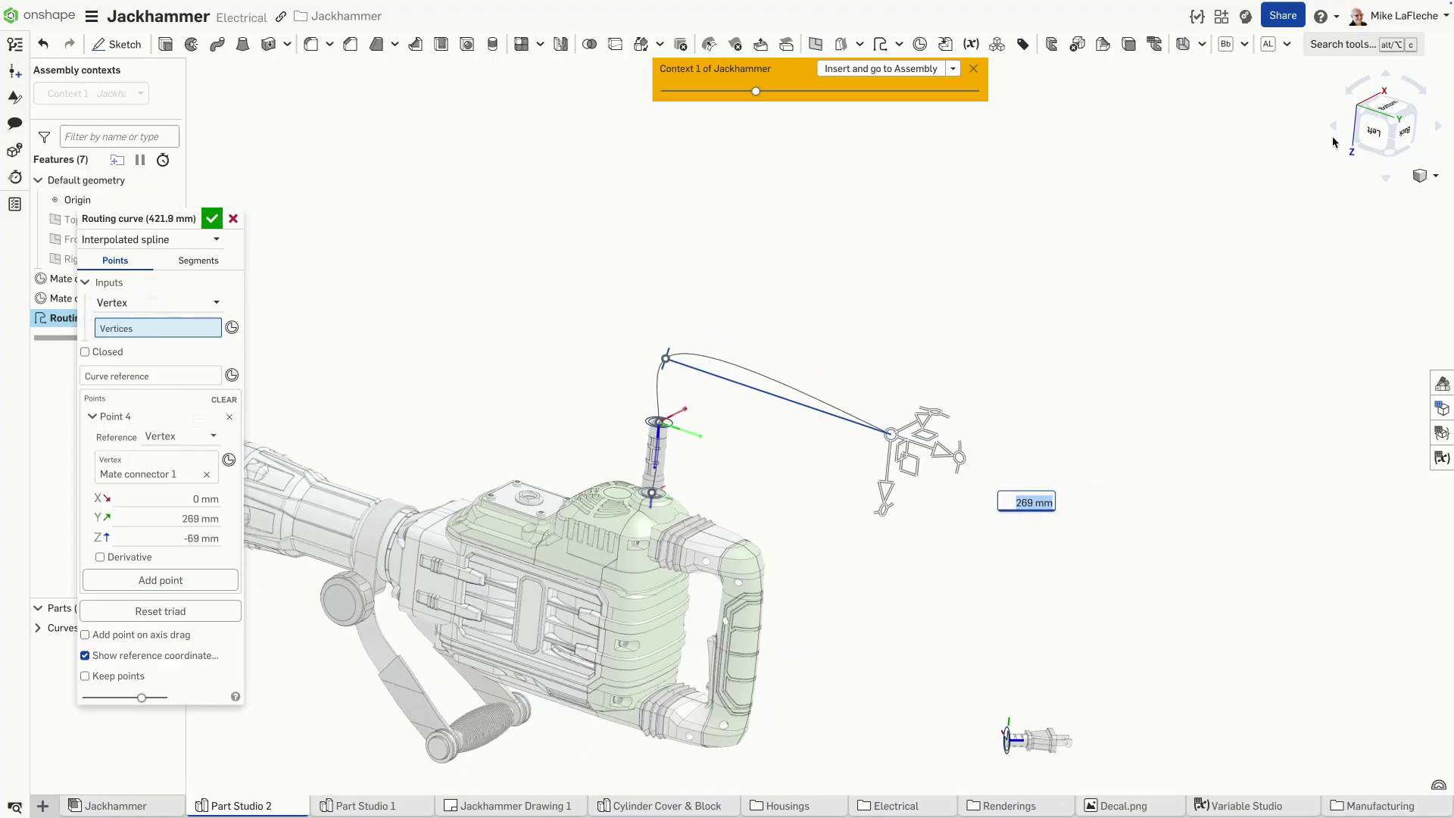
click(1394, 108)
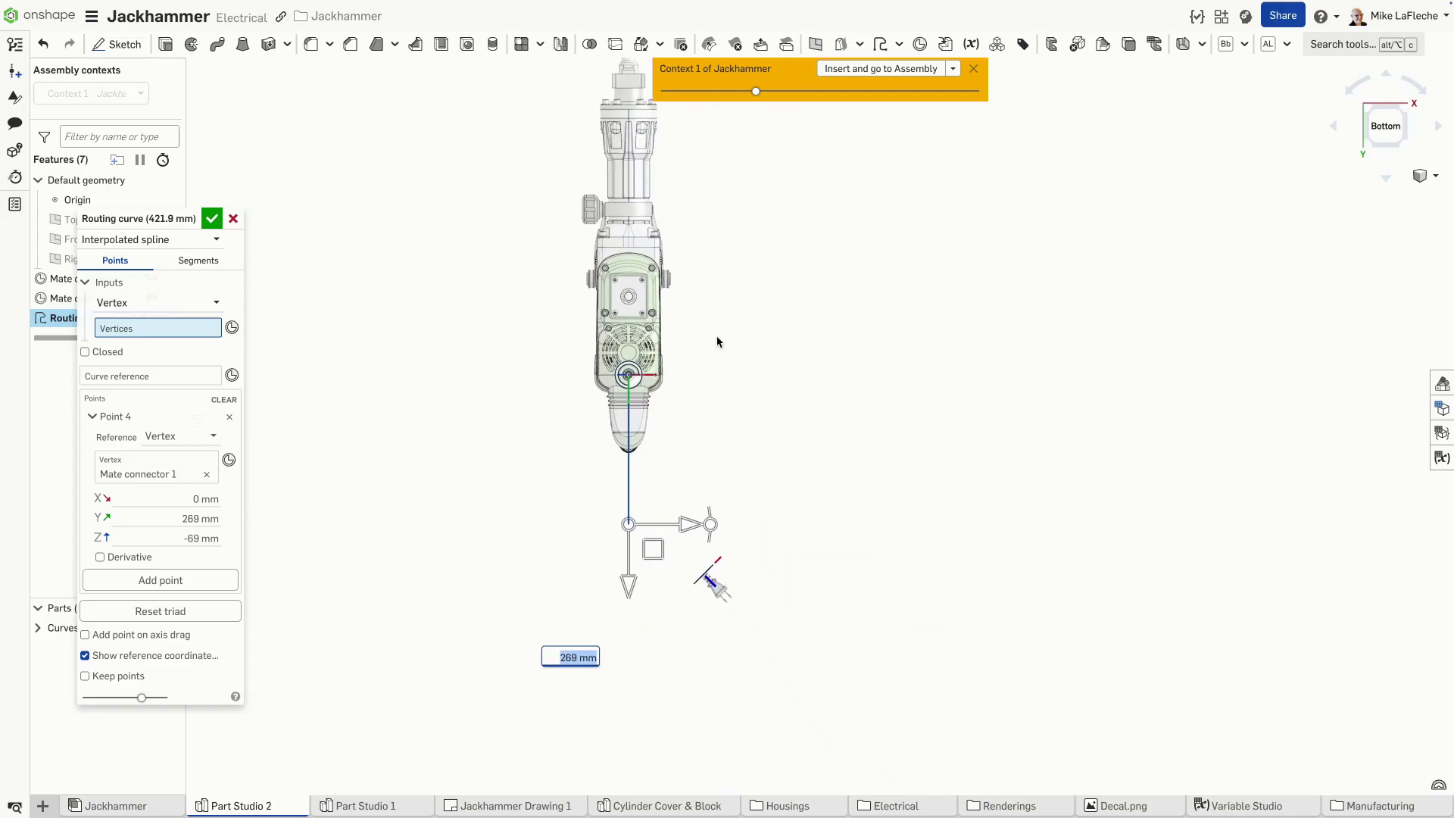
scroll(663, 477, up, 3)
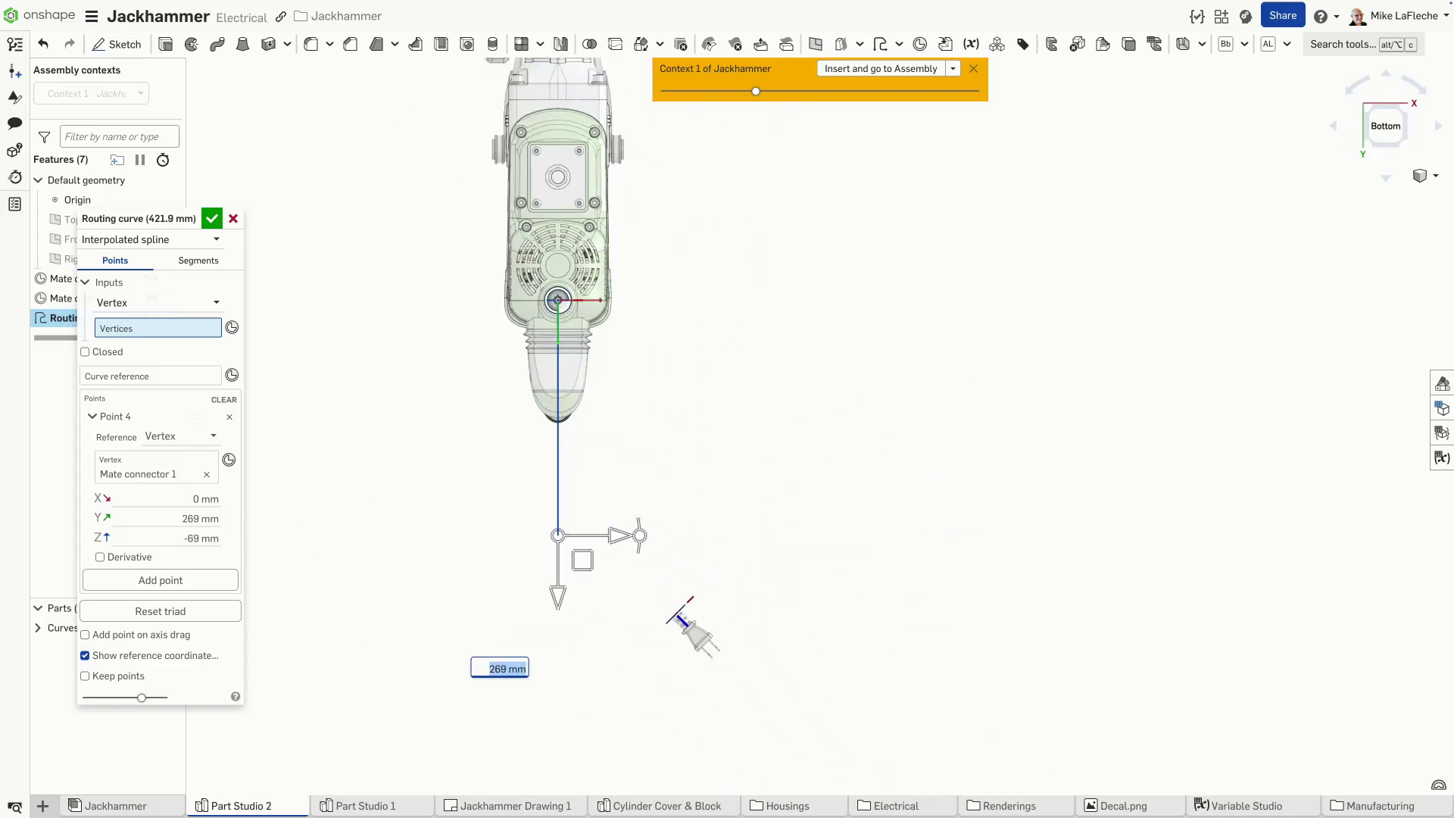
Add points dropping toward the plug and end the route at Mate connector 2
click(160, 580)
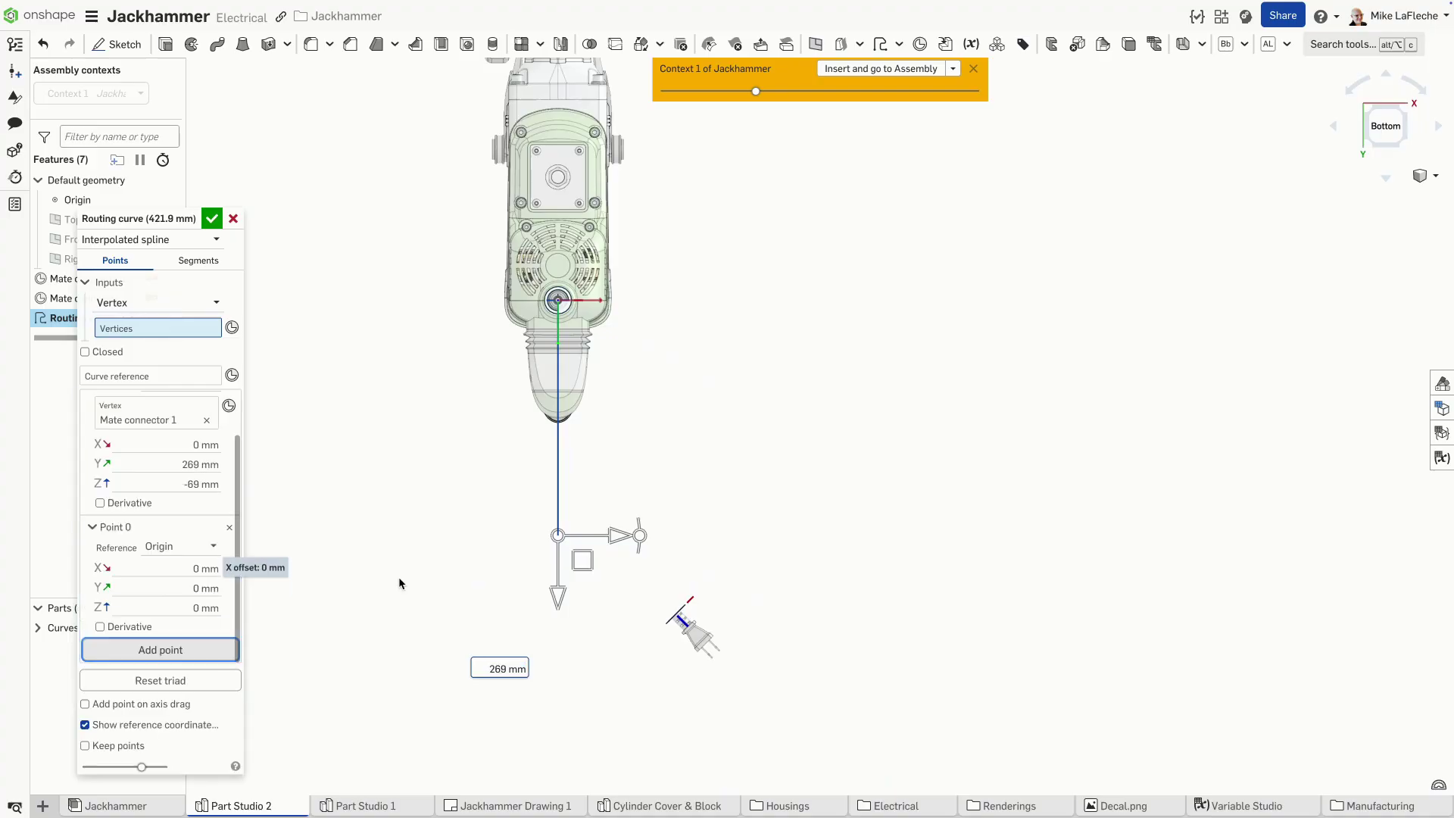
right_drag(399, 583, 553, 455)
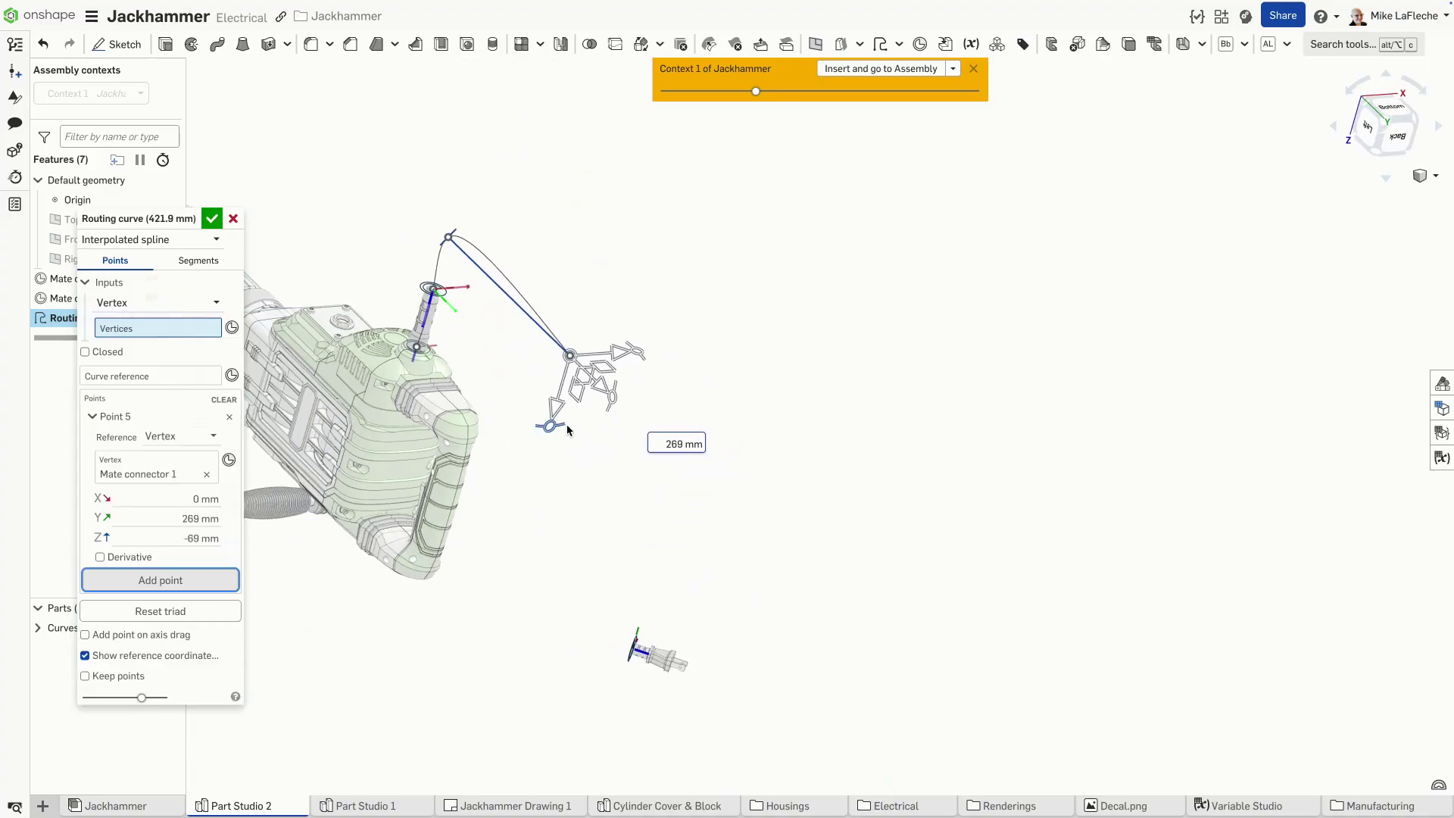
drag(555, 429, 509, 627)
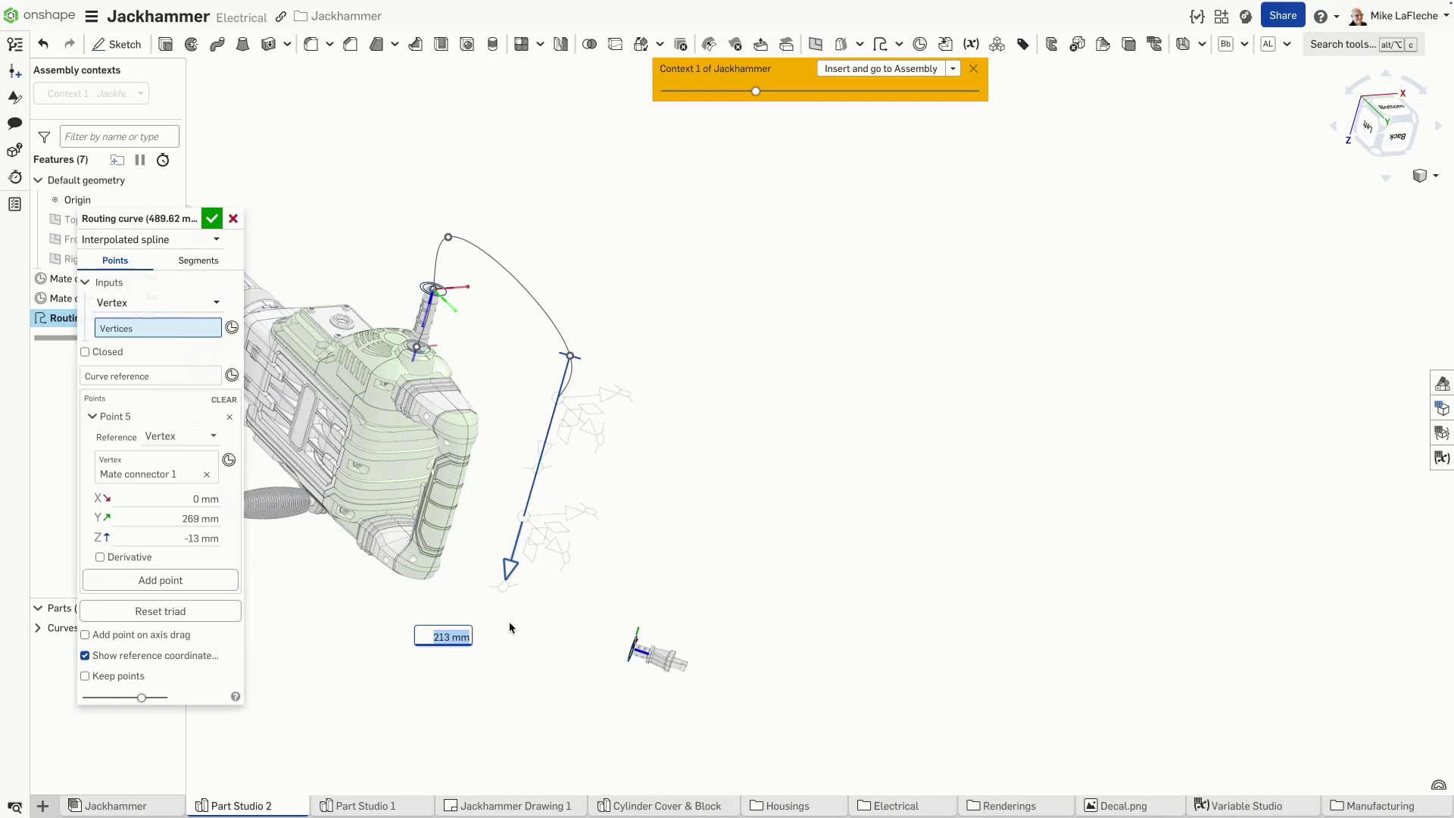
click(1369, 130)
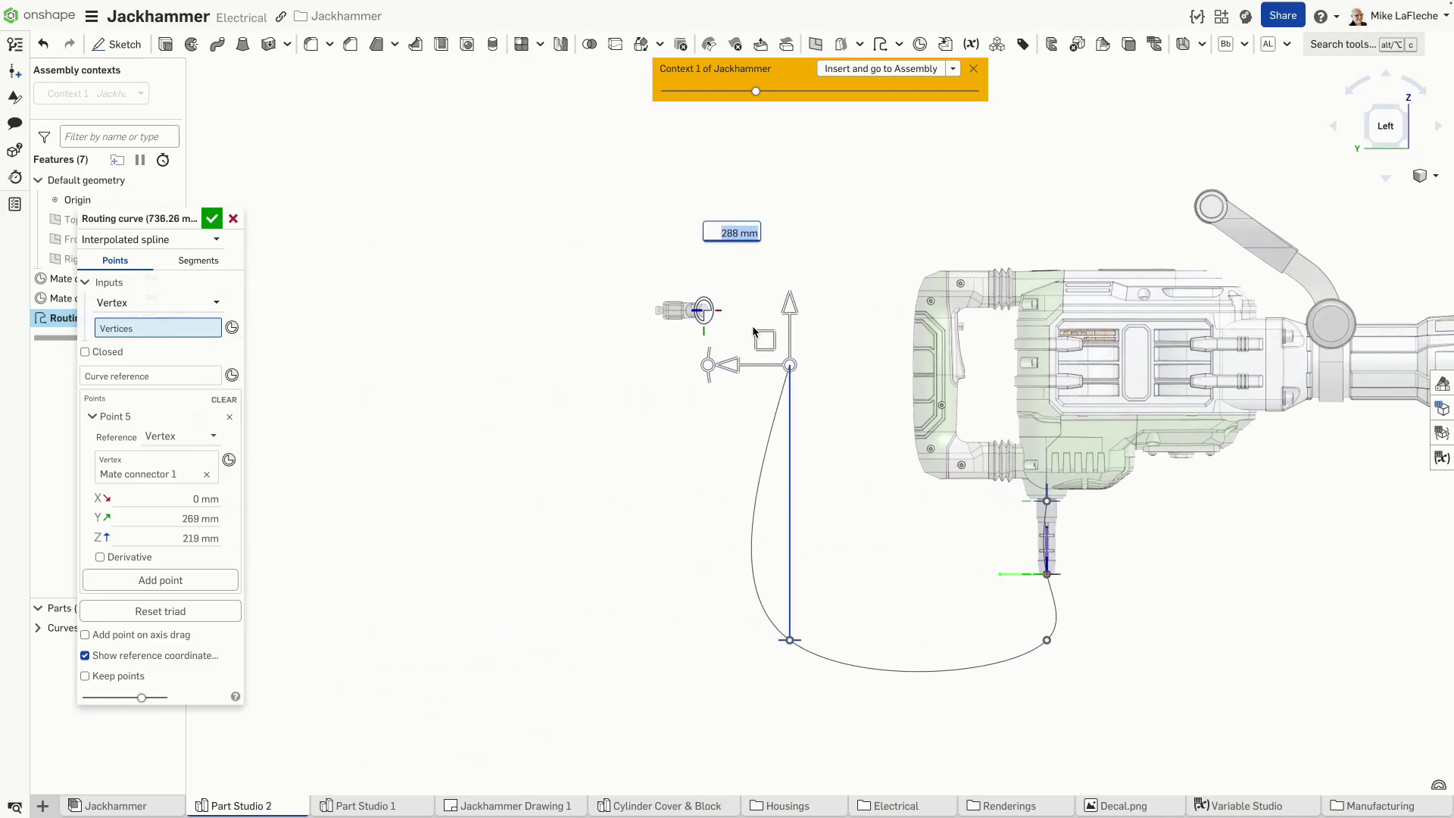
click(159, 580)
right_drag(598, 561, 635, 376)
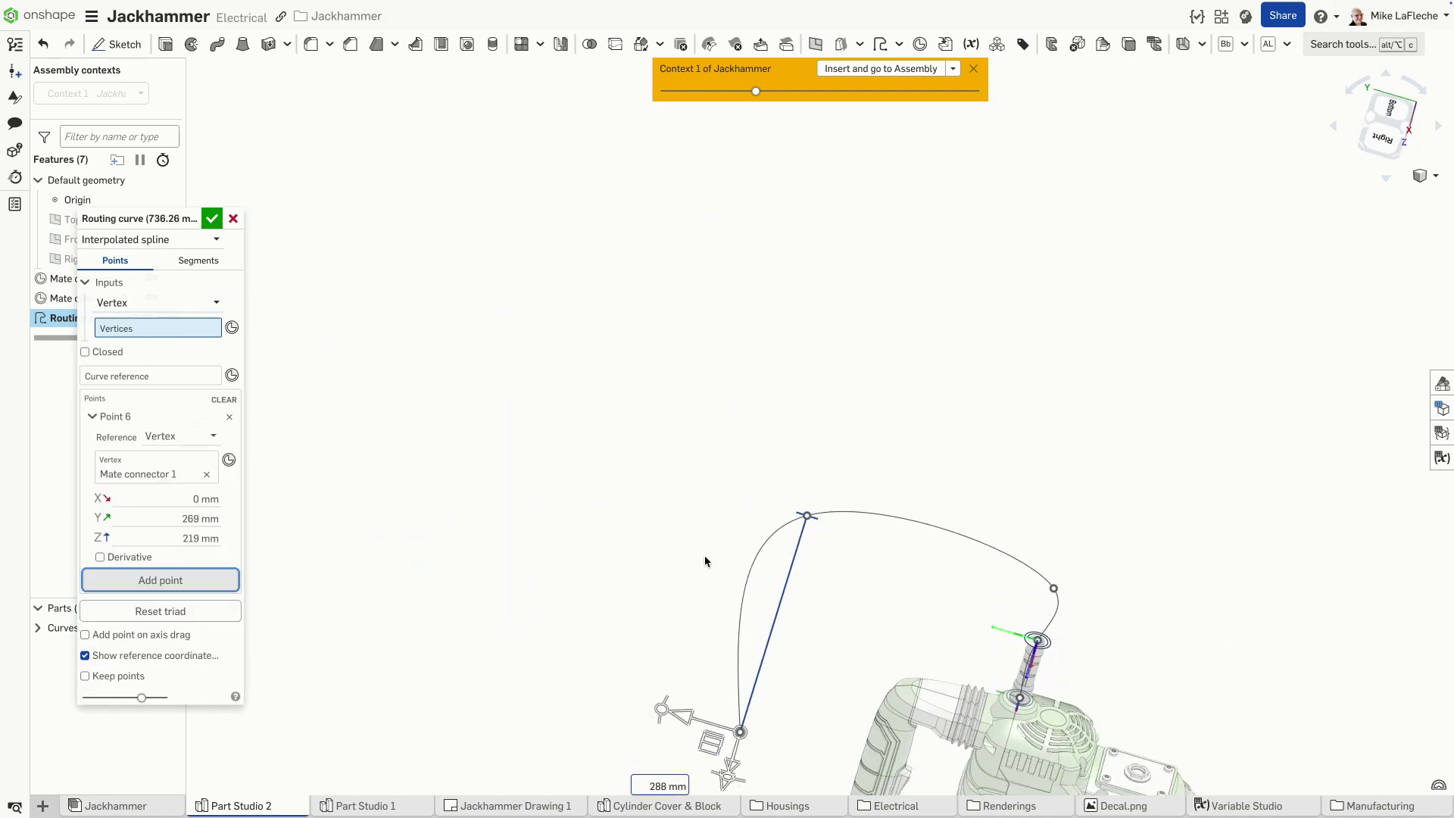
scroll(536, 519, up, 3)
scroll(540, 514, up, 3)
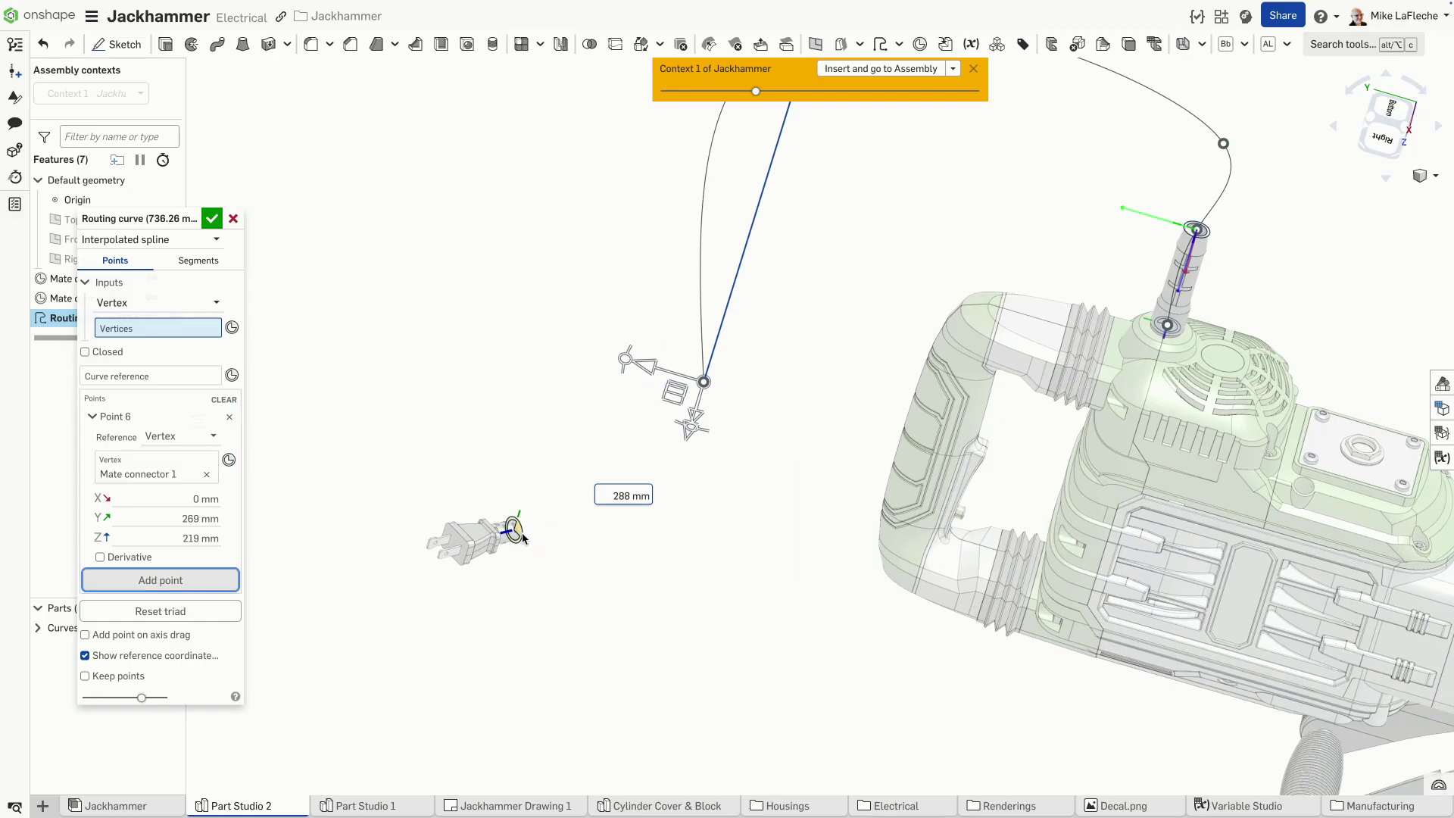
click(518, 534)
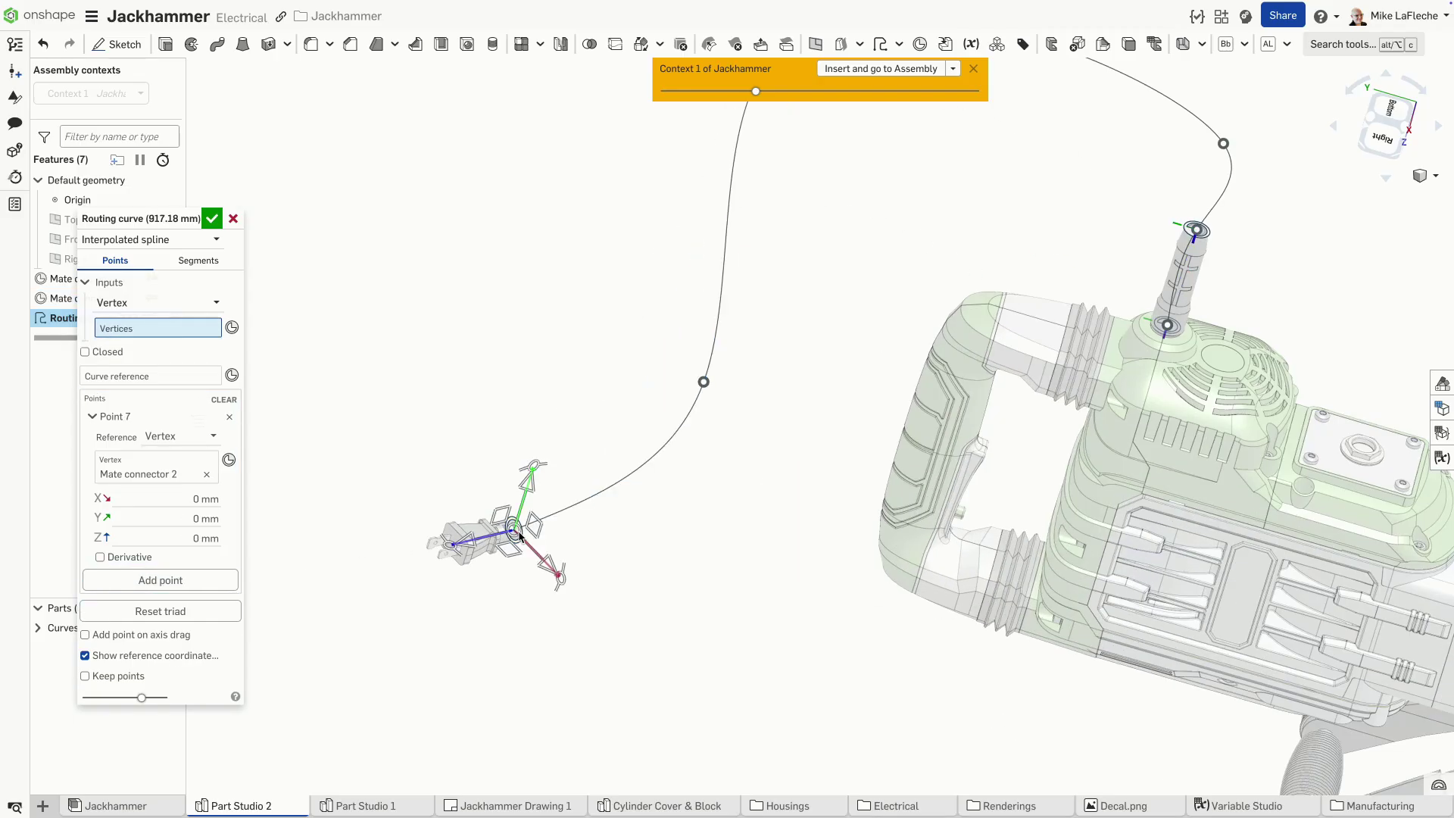
Accept the 917.18 mm routing curve
click(213, 220)
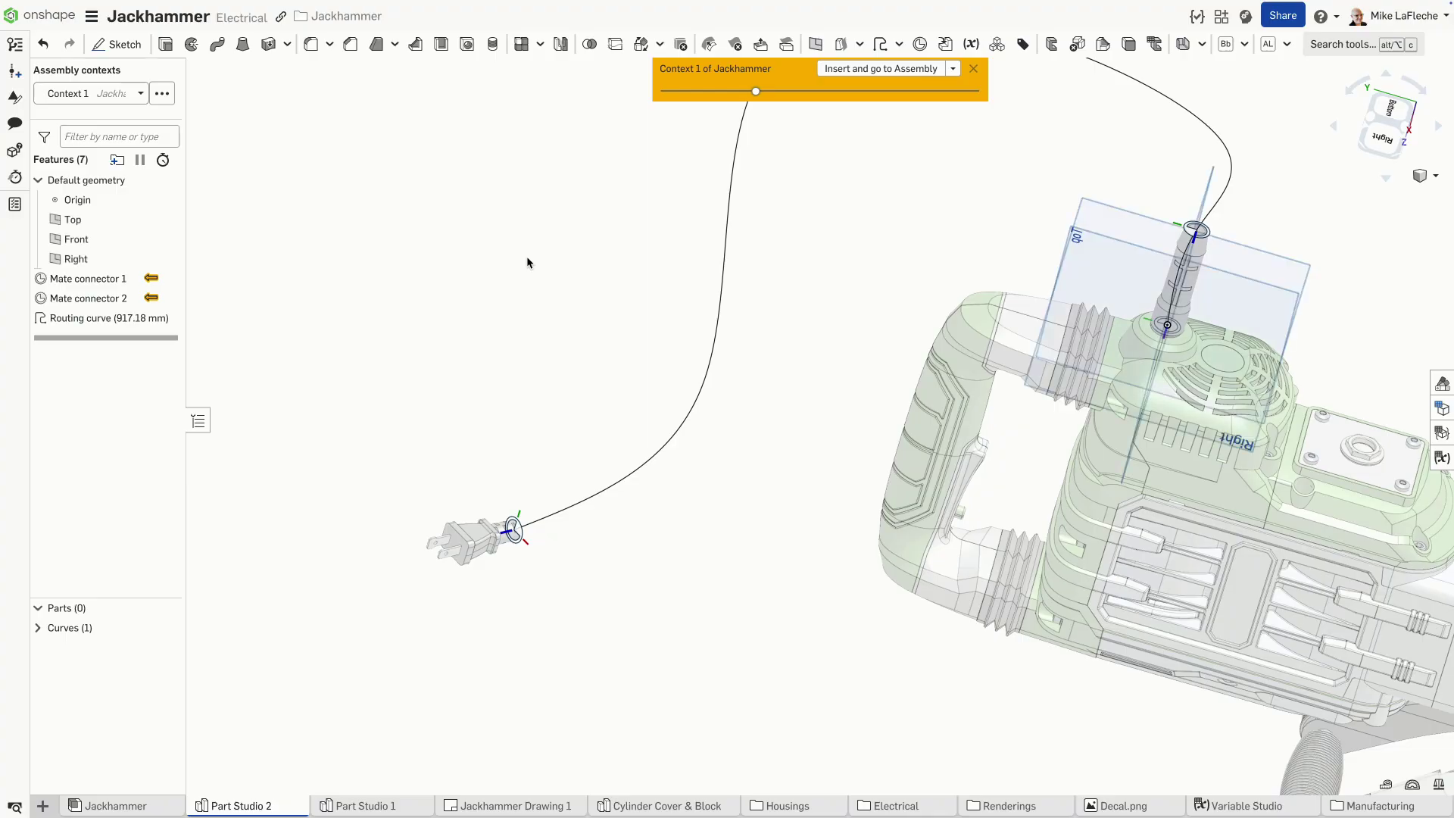
right_drag(527, 259, 618, 326)
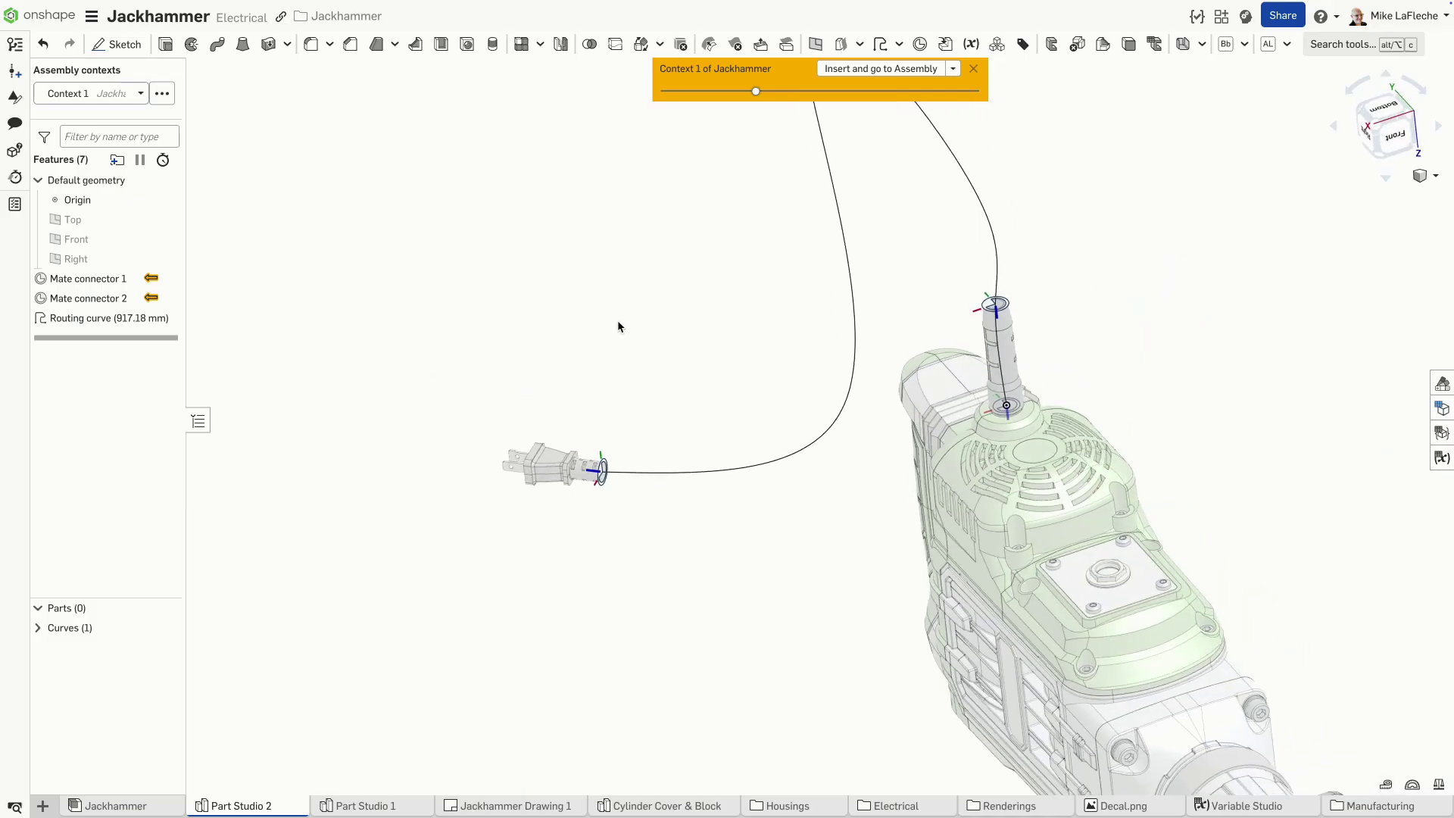
Sweep the plug's end face along Curve 1 to create the solid cord Part 1
key(s)
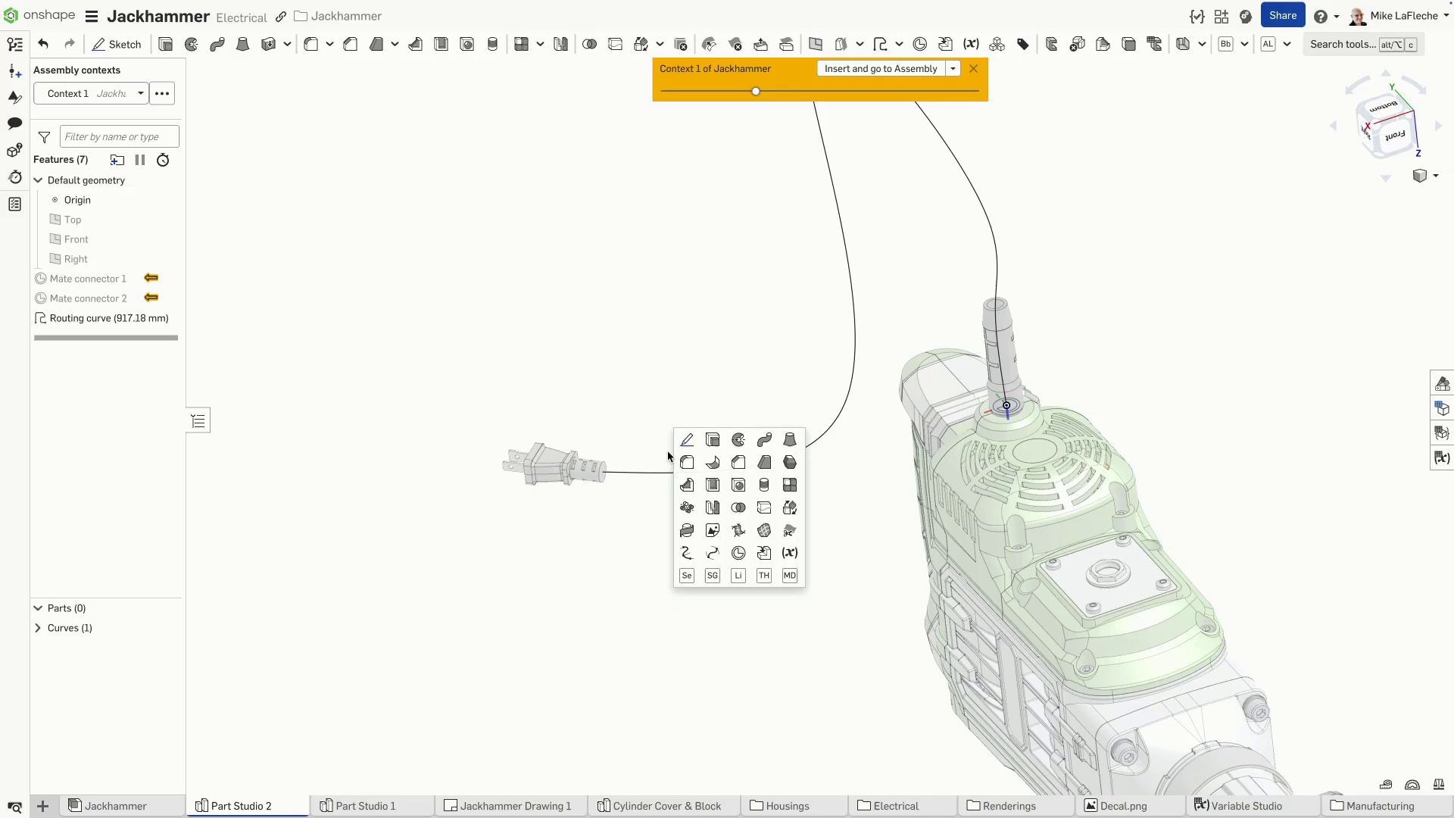
click(764, 440)
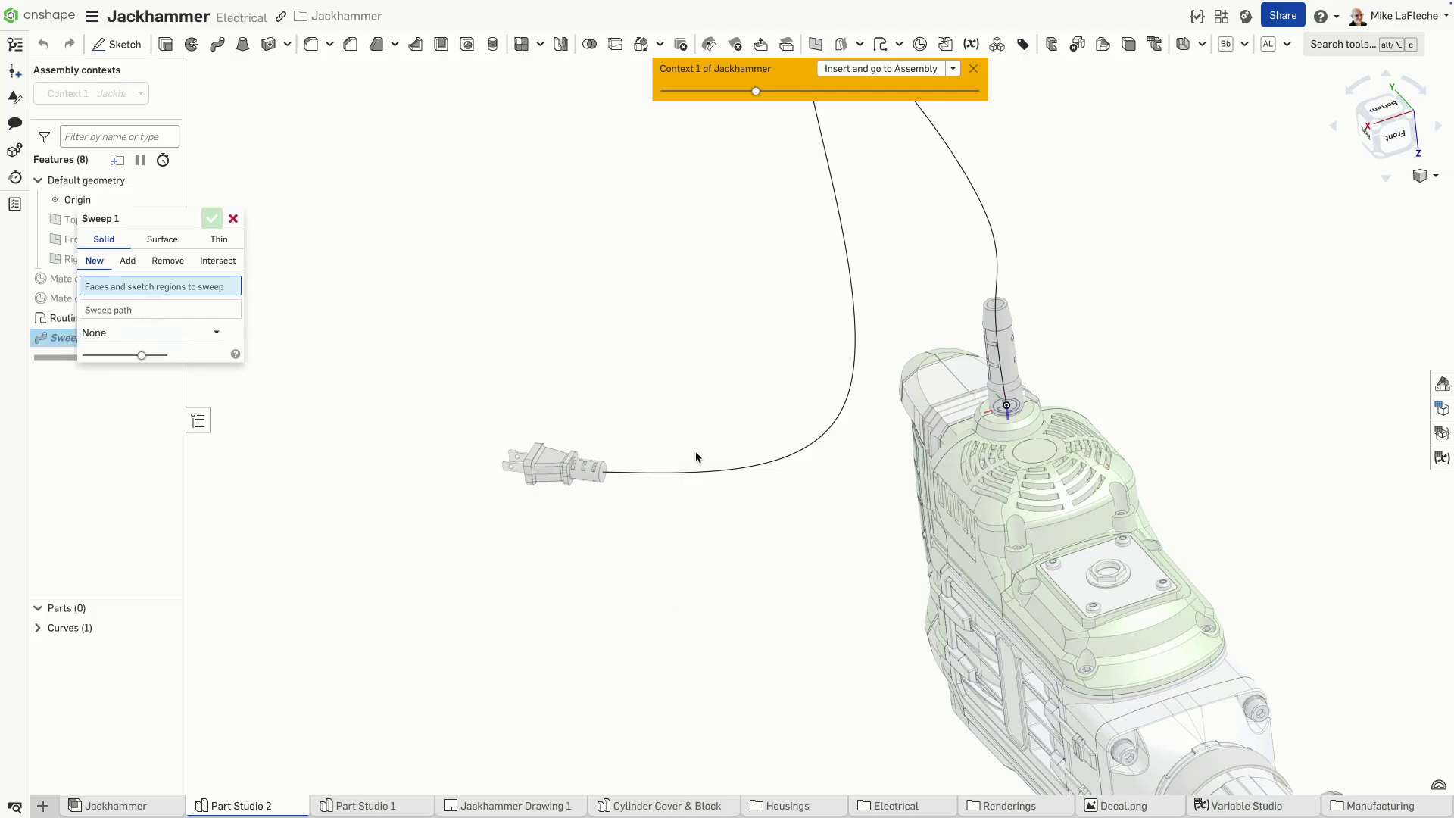
click(606, 472)
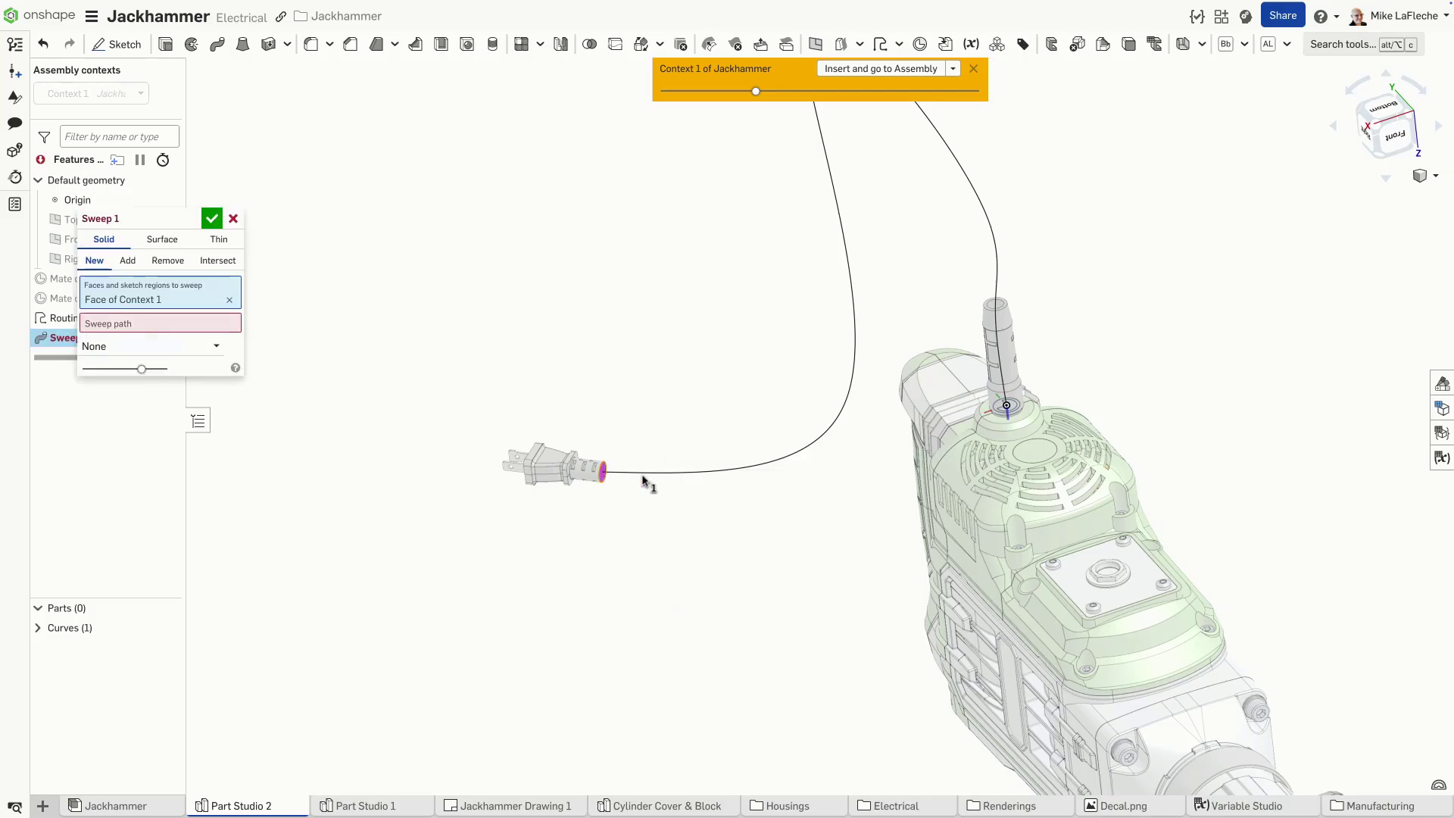
click(642, 475)
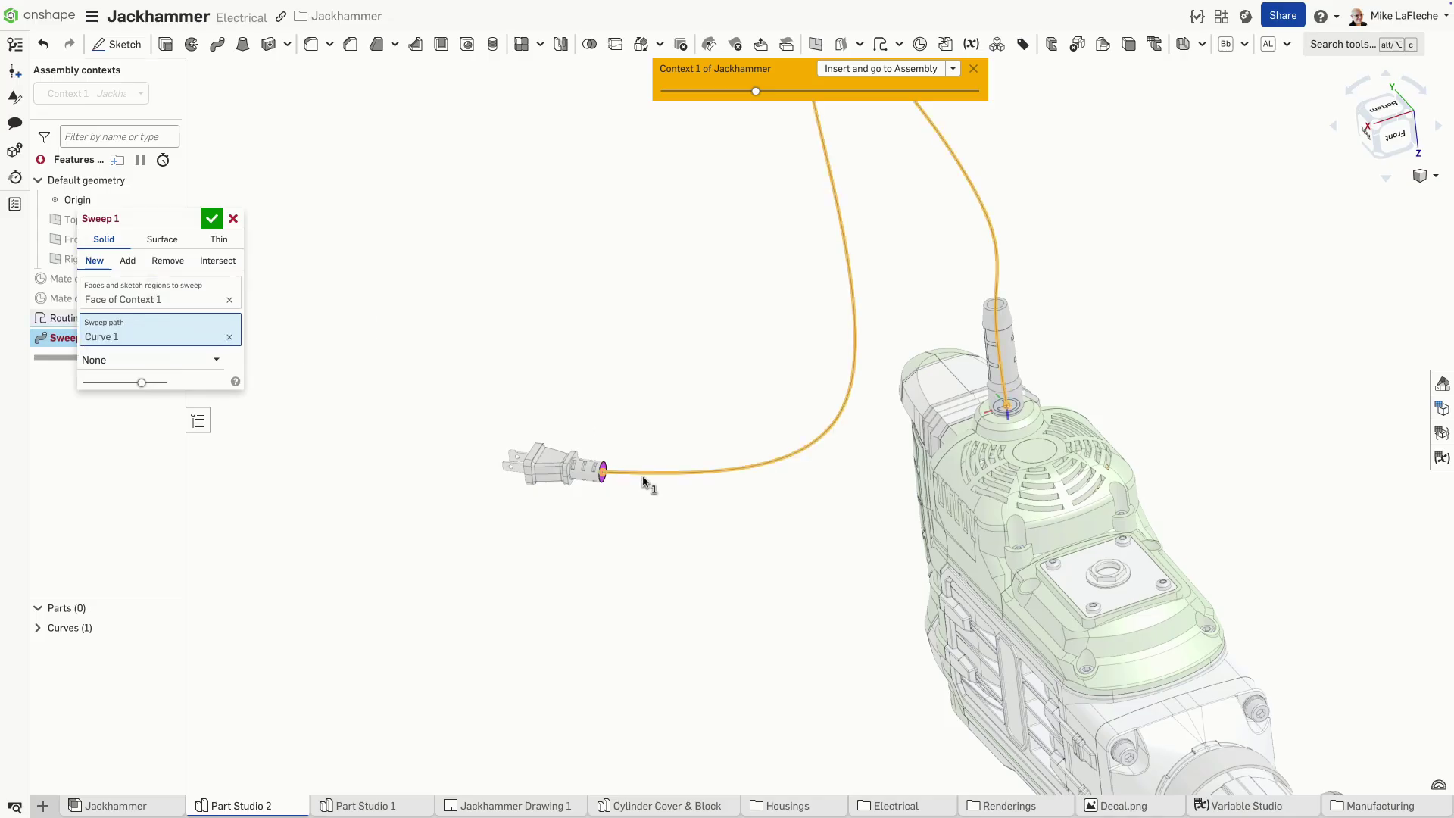
click(212, 223)
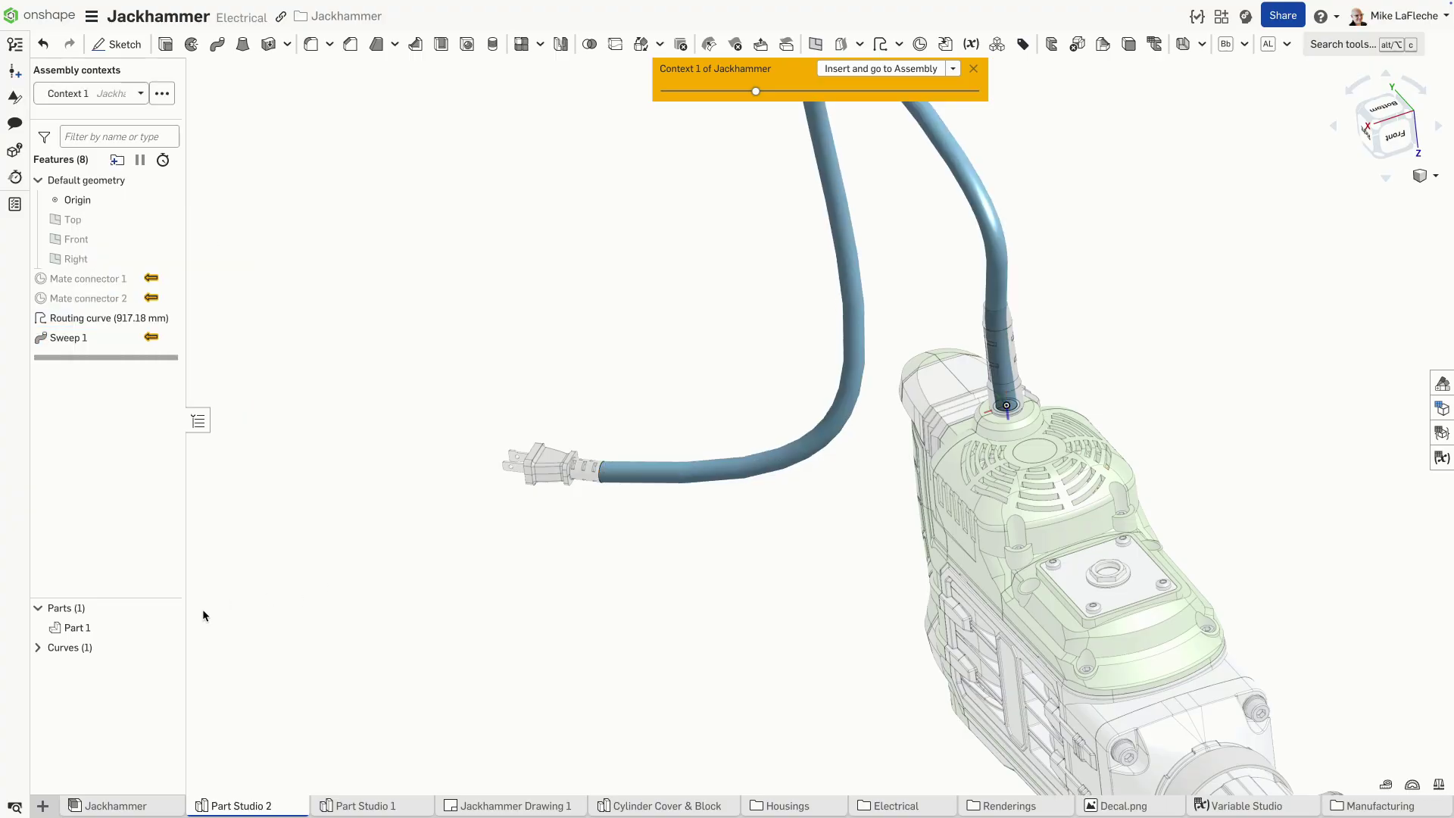
Rename Part 1 to CABLE
right_click(109, 624)
click(152, 318)
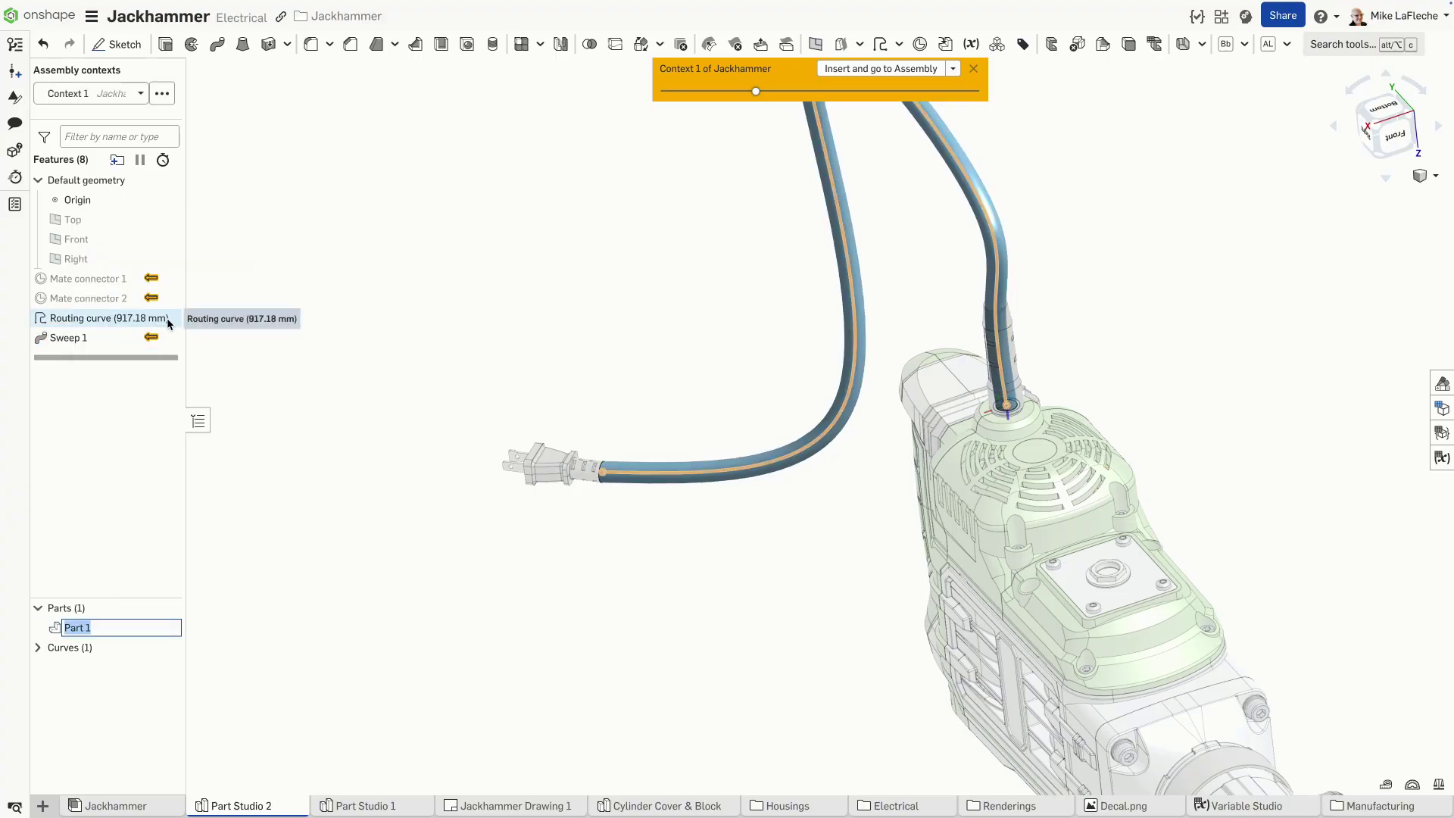
text(CABLE)
key(Return)
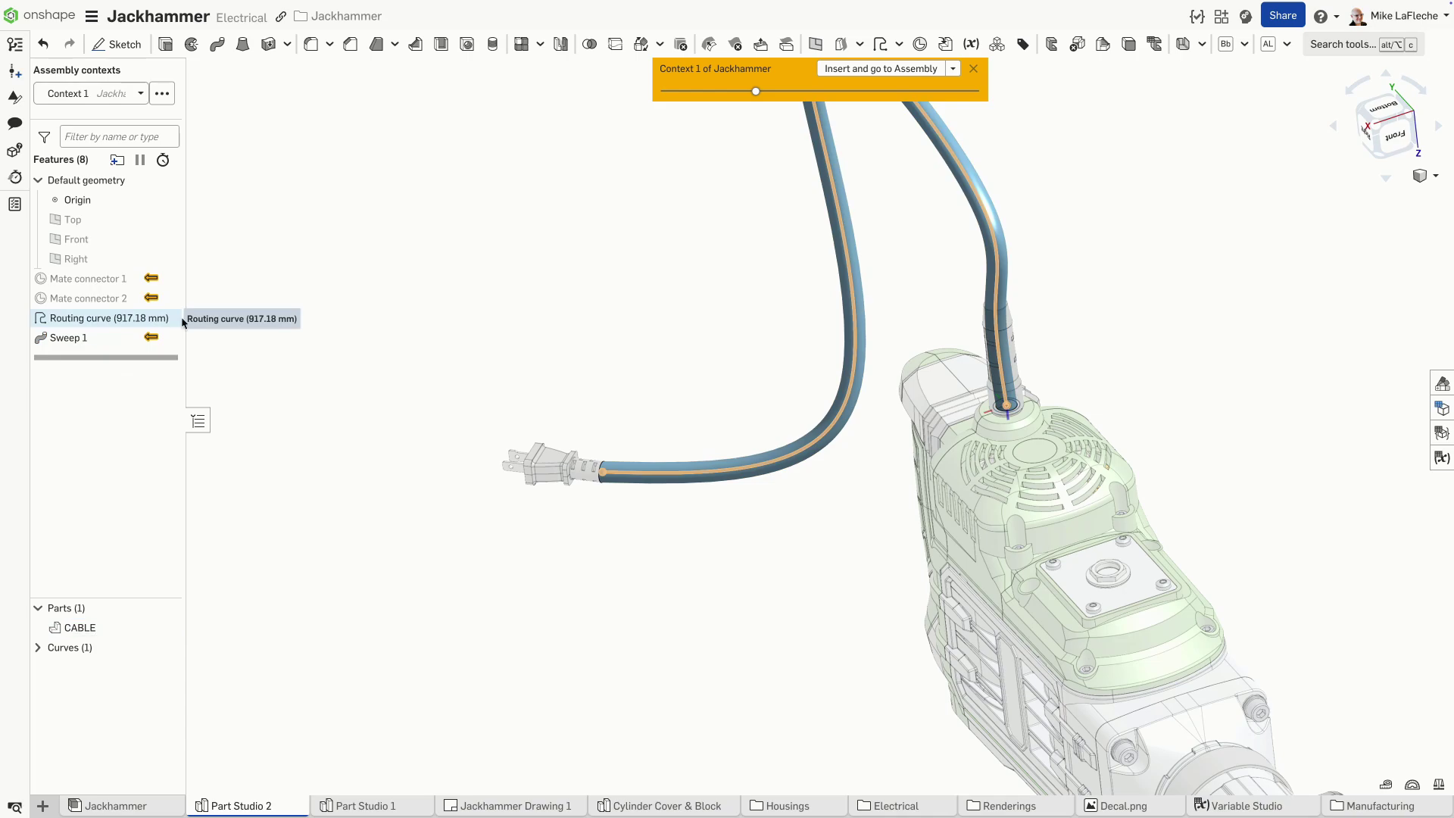
Give the CABLE part a black appearance
right_click(136, 628)
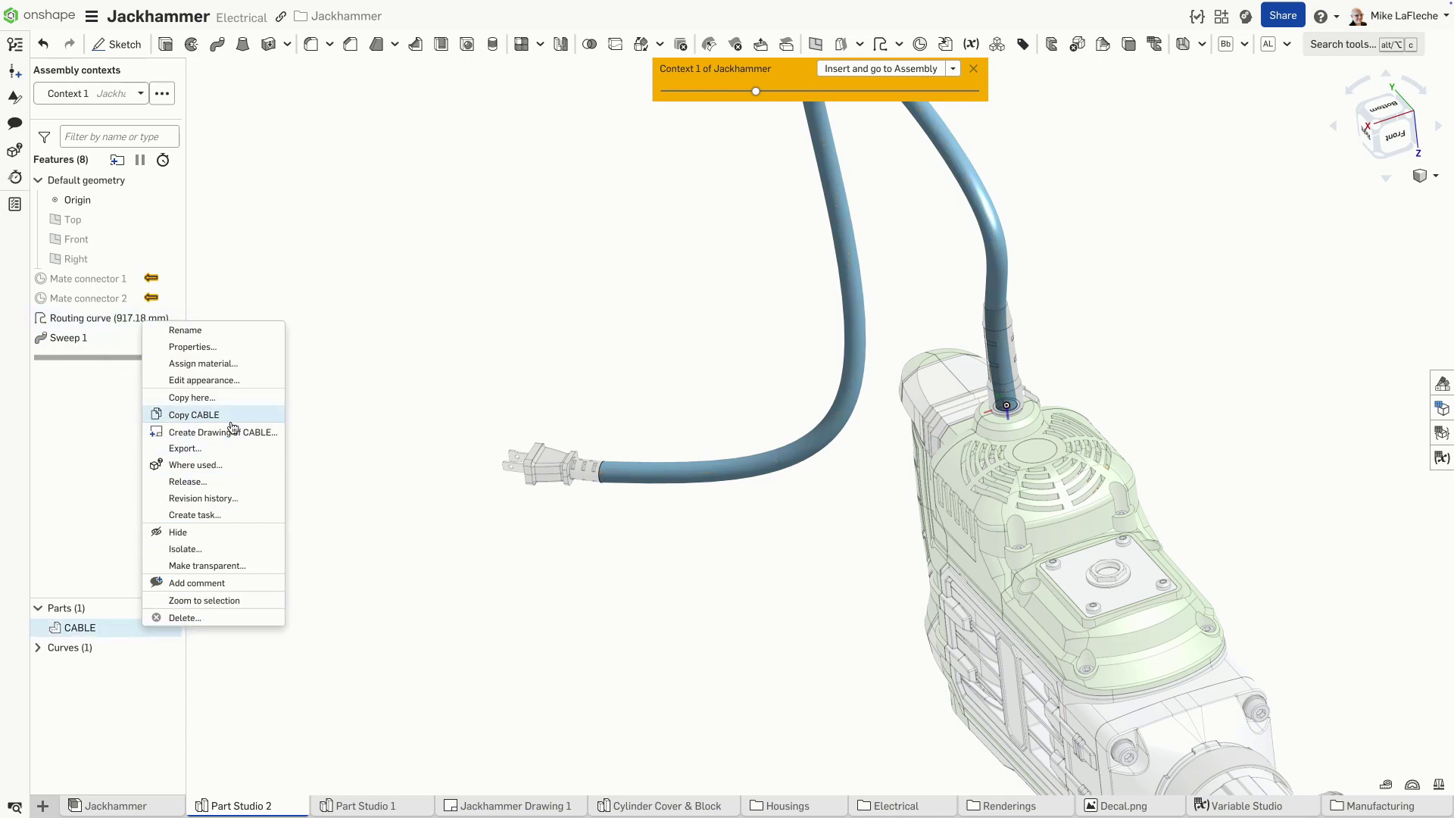
click(239, 383)
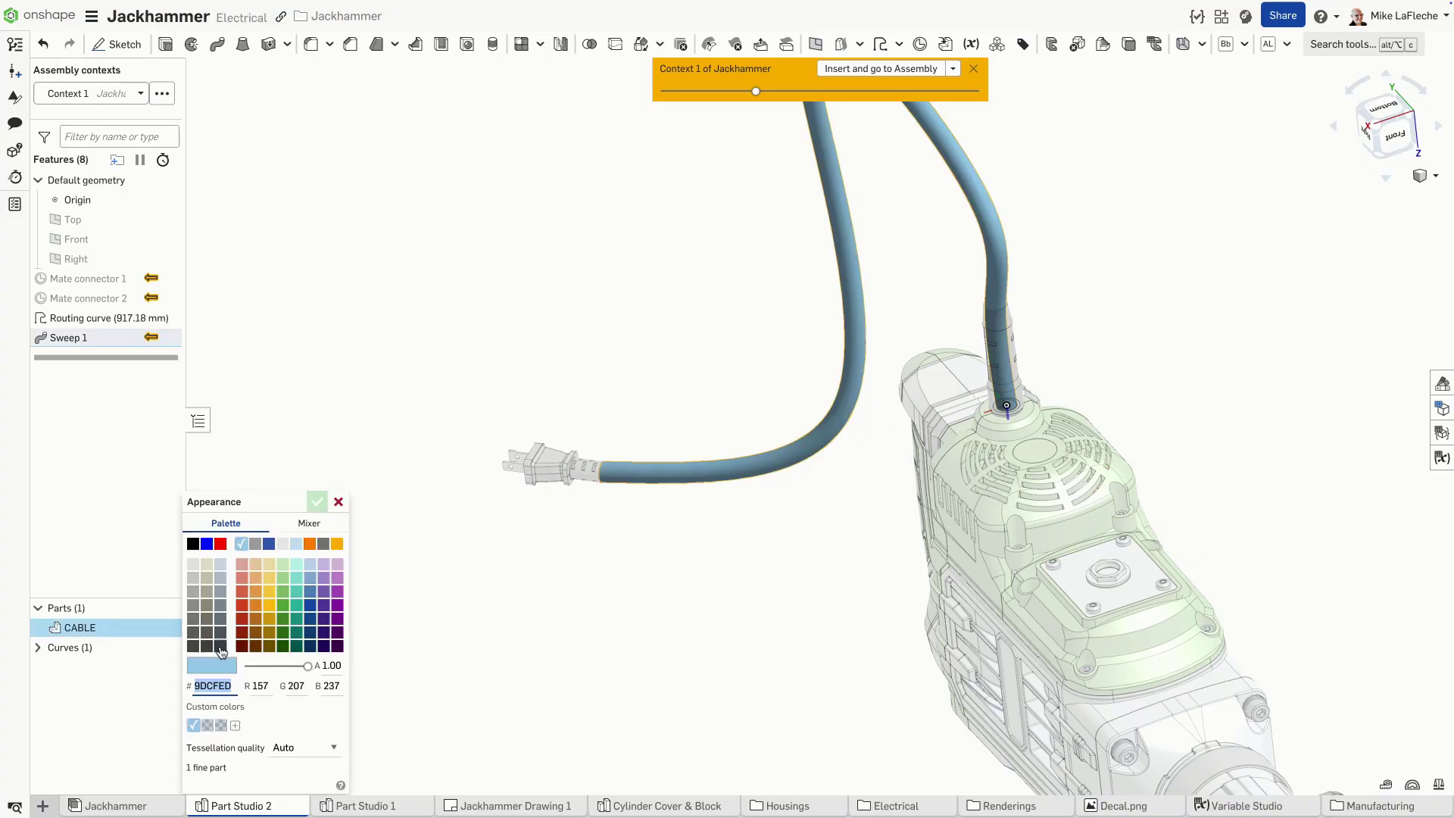
click(208, 645)
click(316, 502)
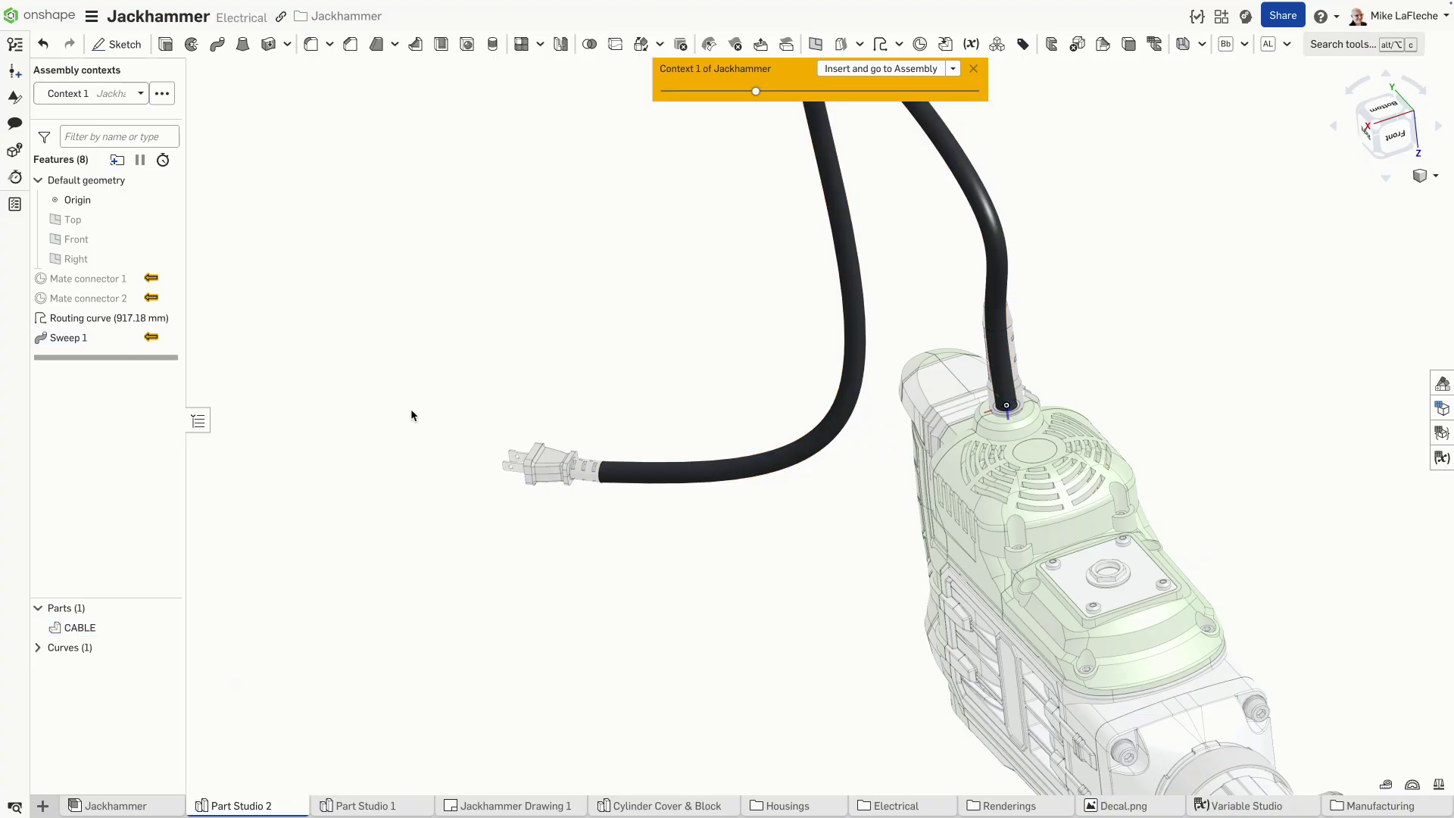
right_click(107, 321)
Edit the routing curve with Final preview on and shift the lower bend point sideways
click(157, 362)
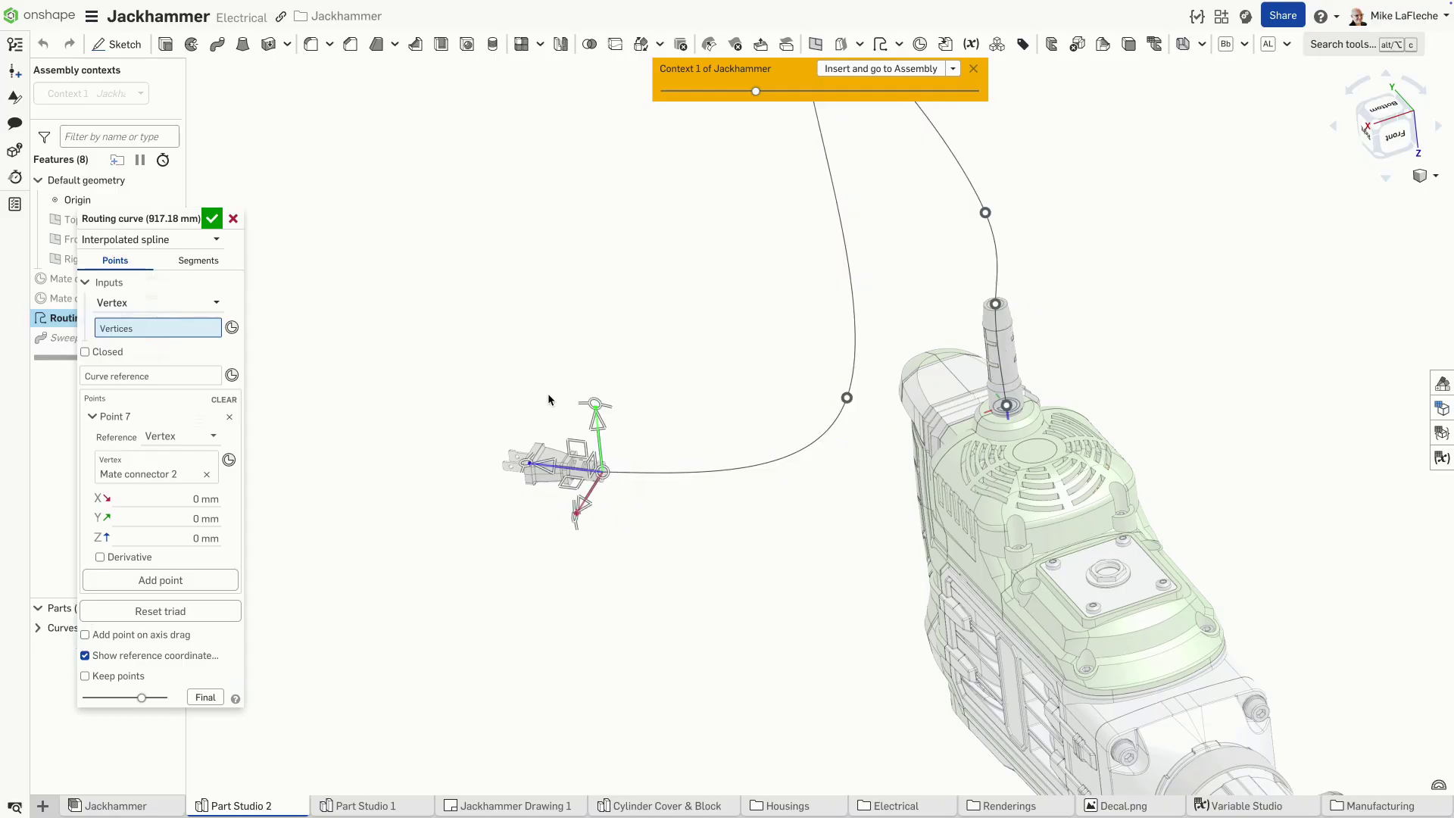
click(1363, 137)
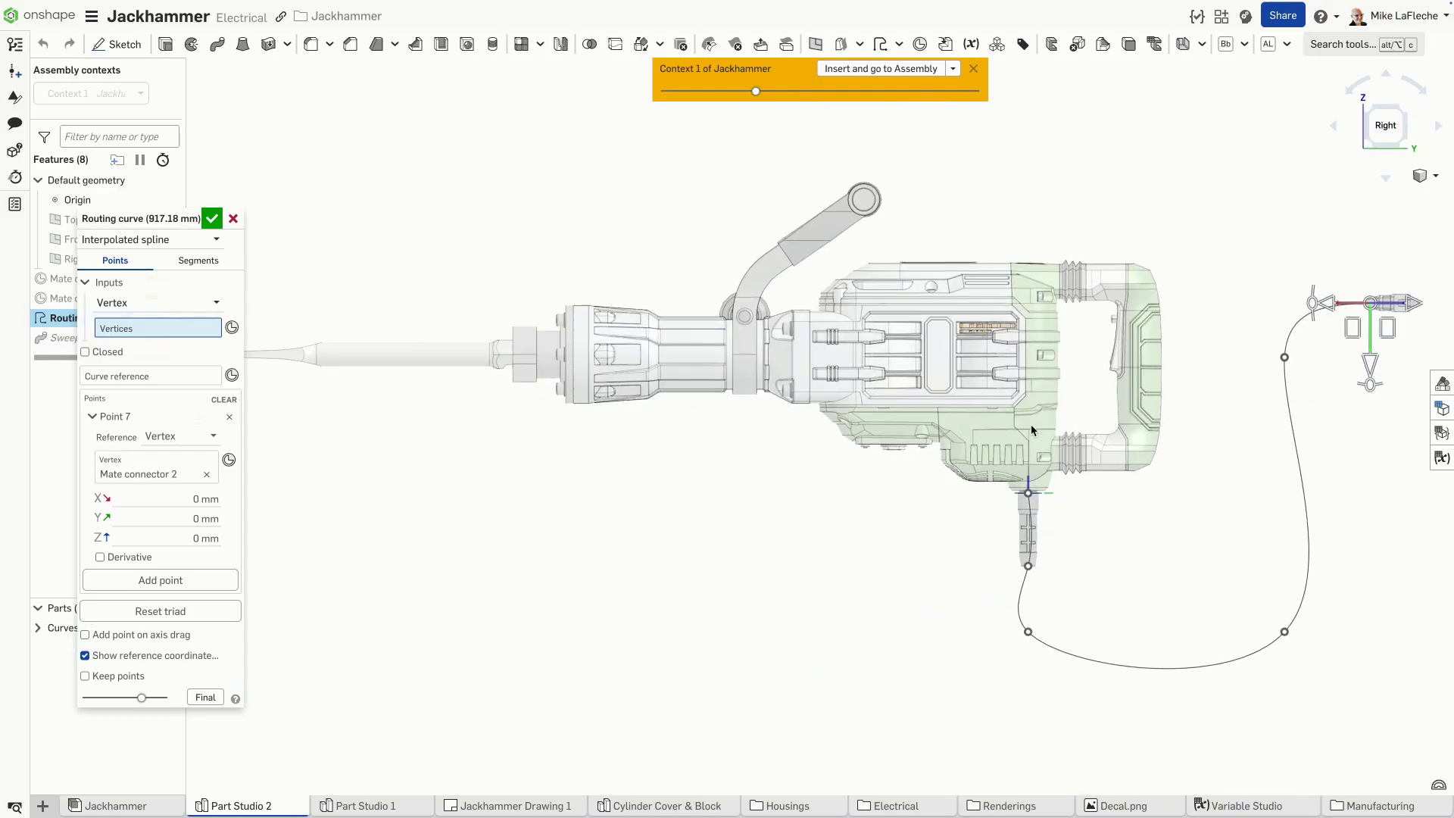
middle_drag(971, 430, 837, 494)
scroll(814, 481, up, 2)
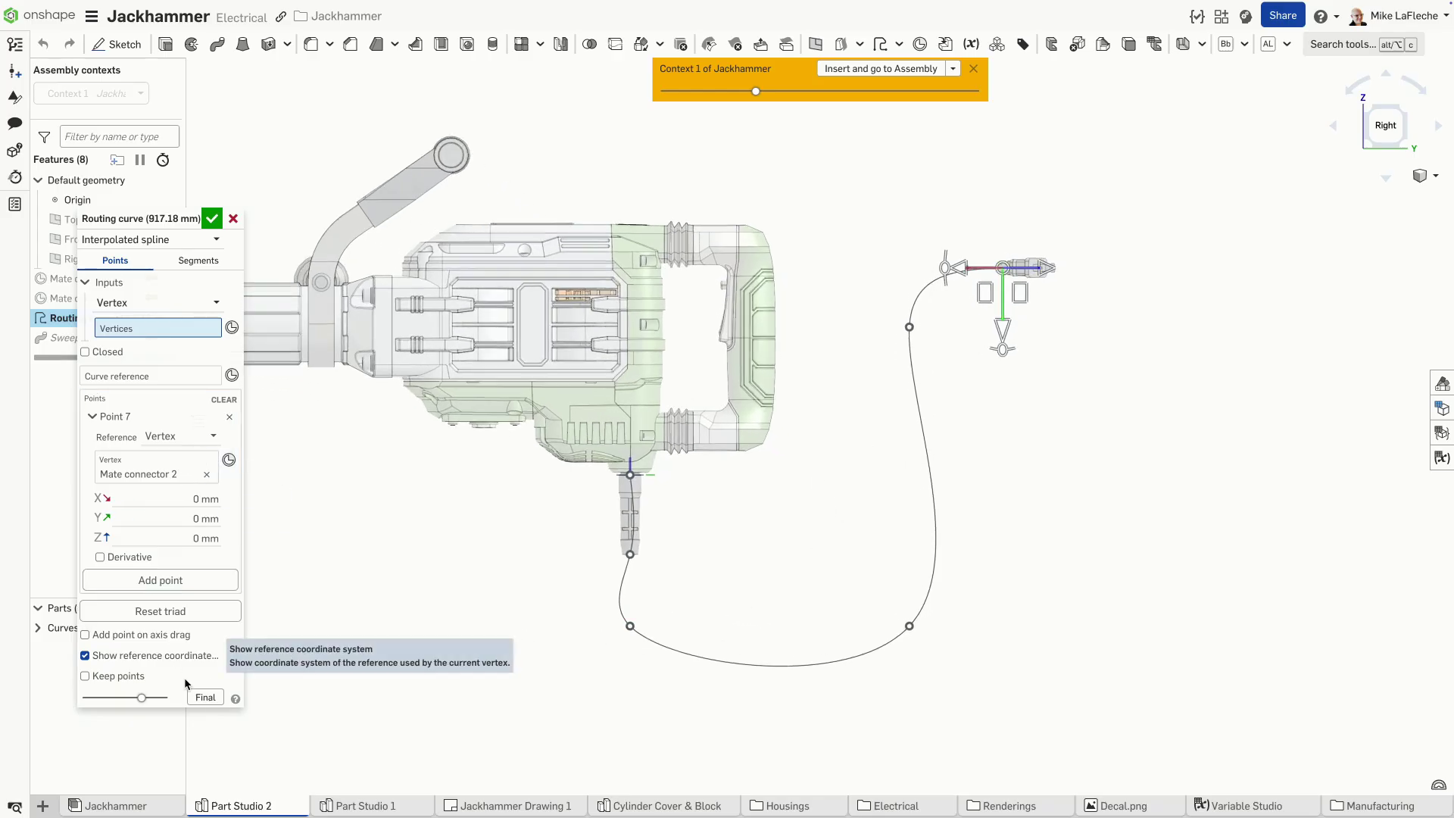
click(219, 702)
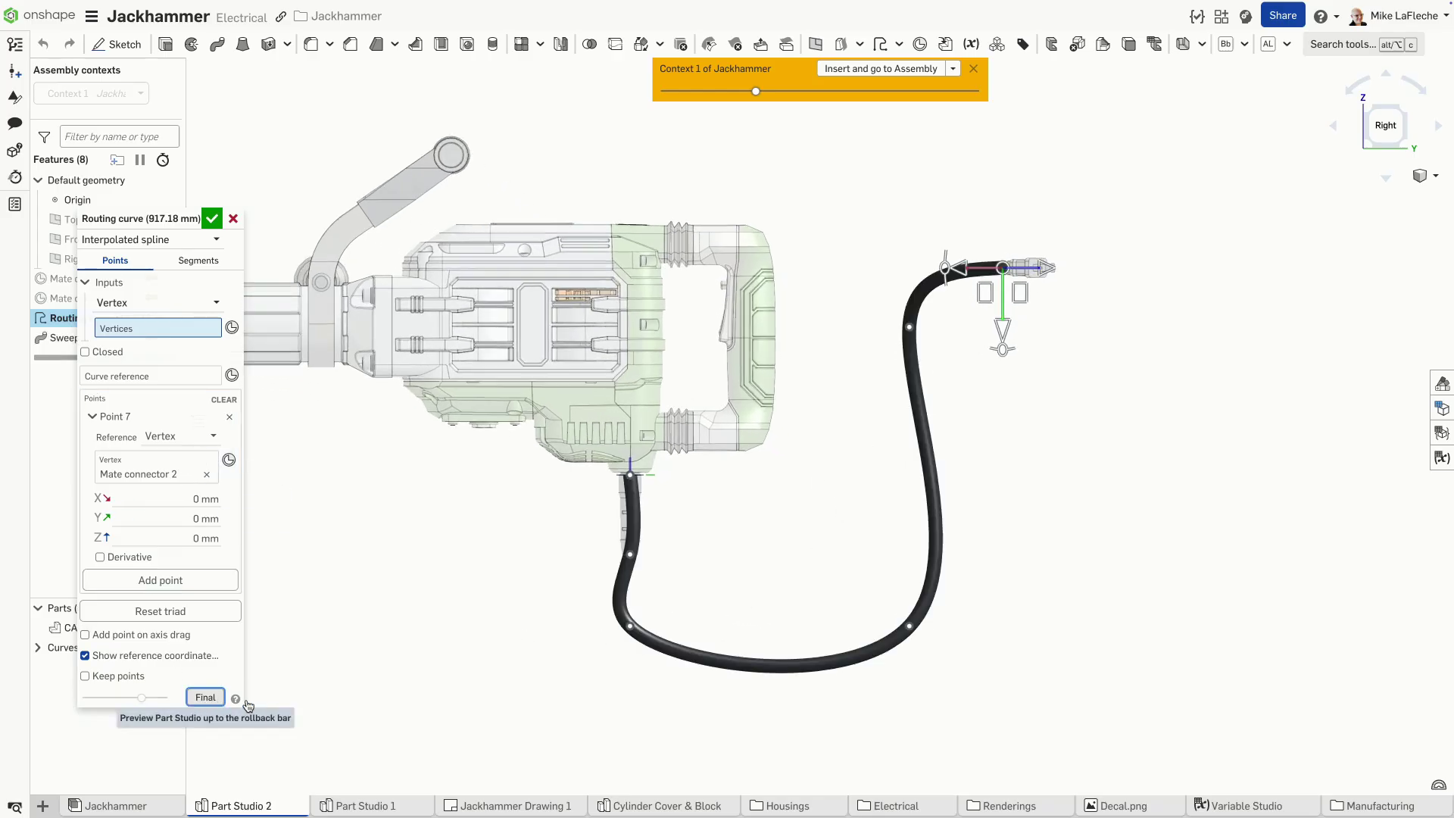
click(630, 626)
drag(697, 631, 729, 630)
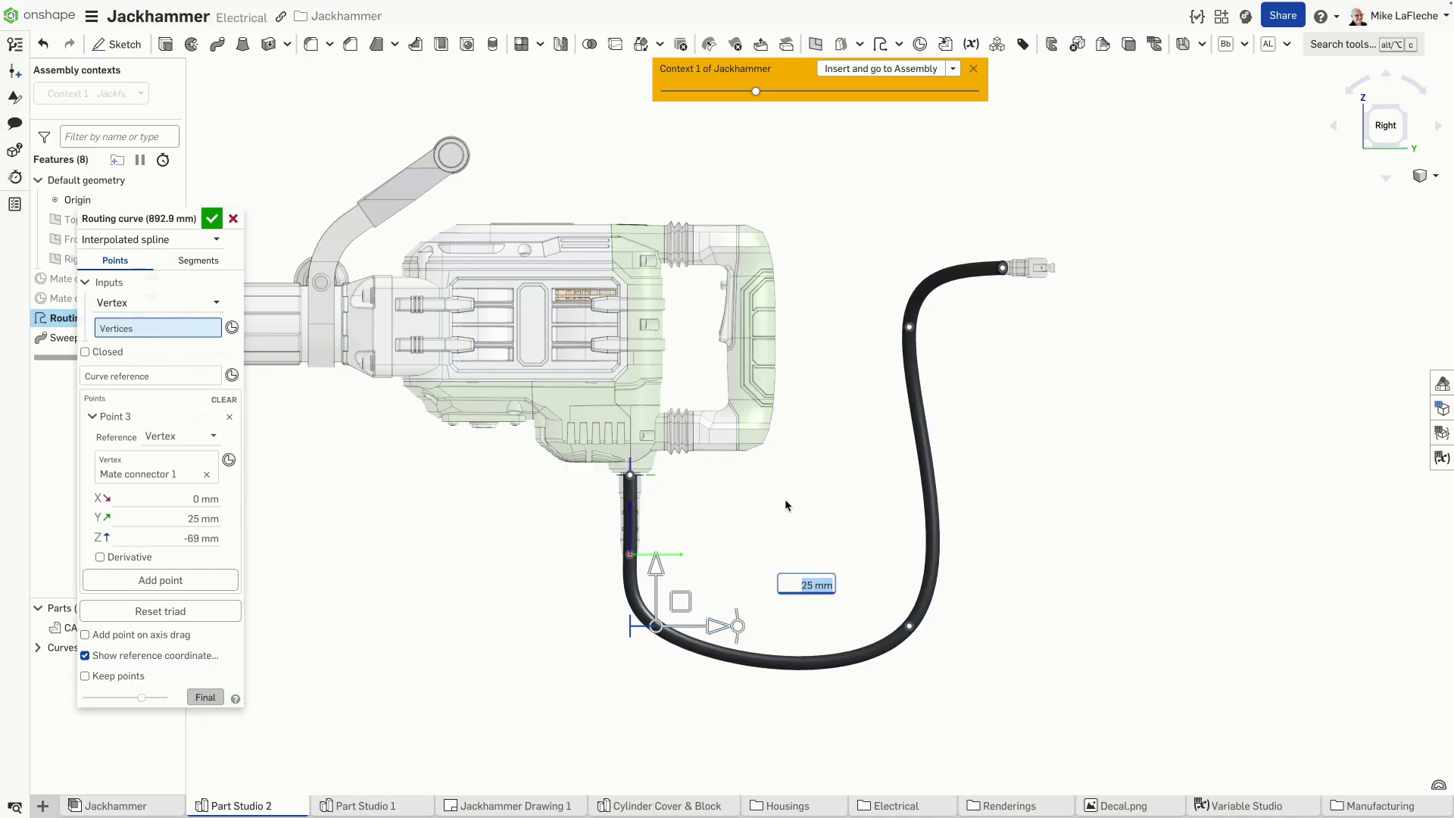
Raise the upper bend point and add a new point on the right-side segment
click(909, 327)
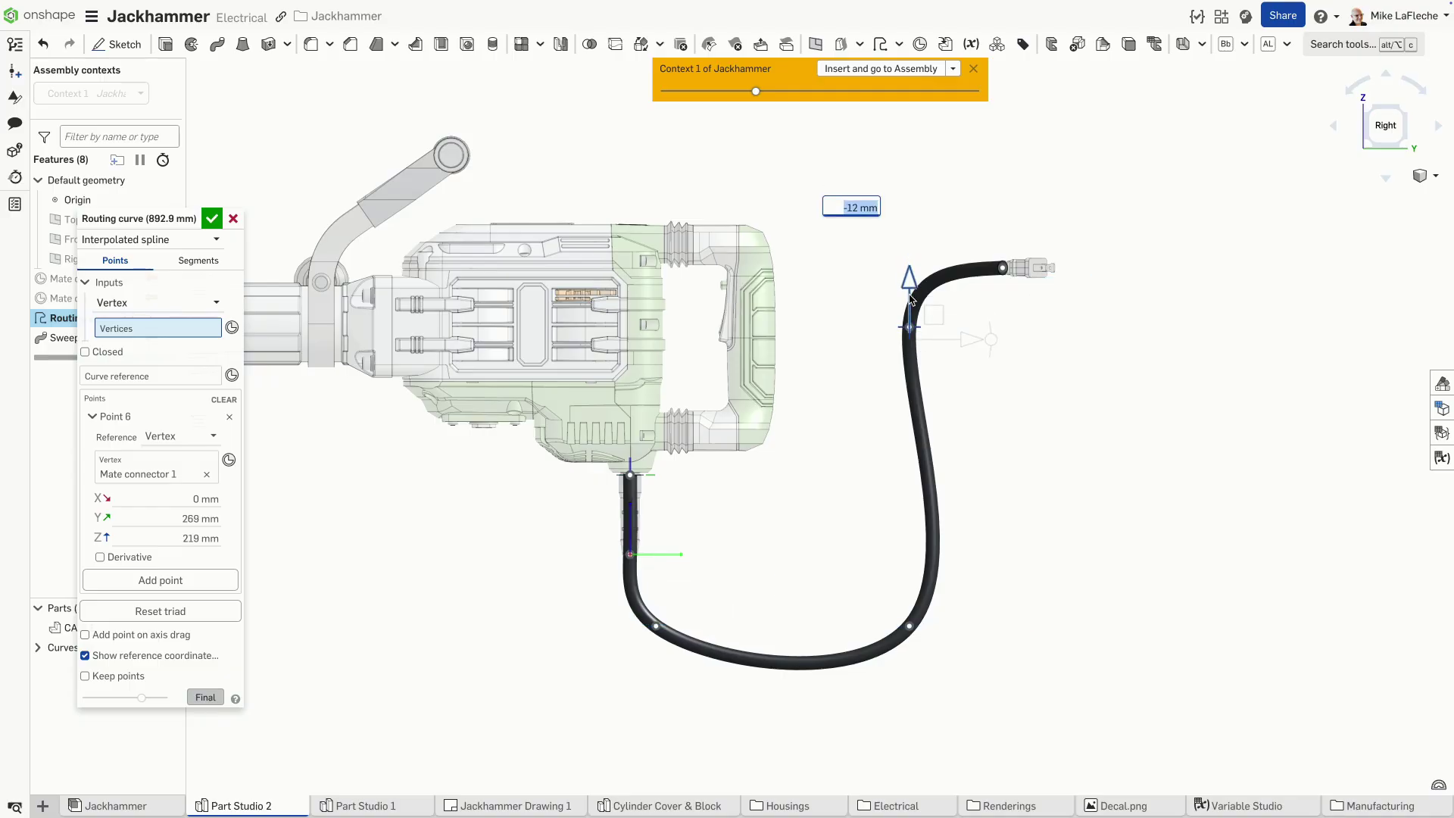
drag(908, 324, 901, 258)
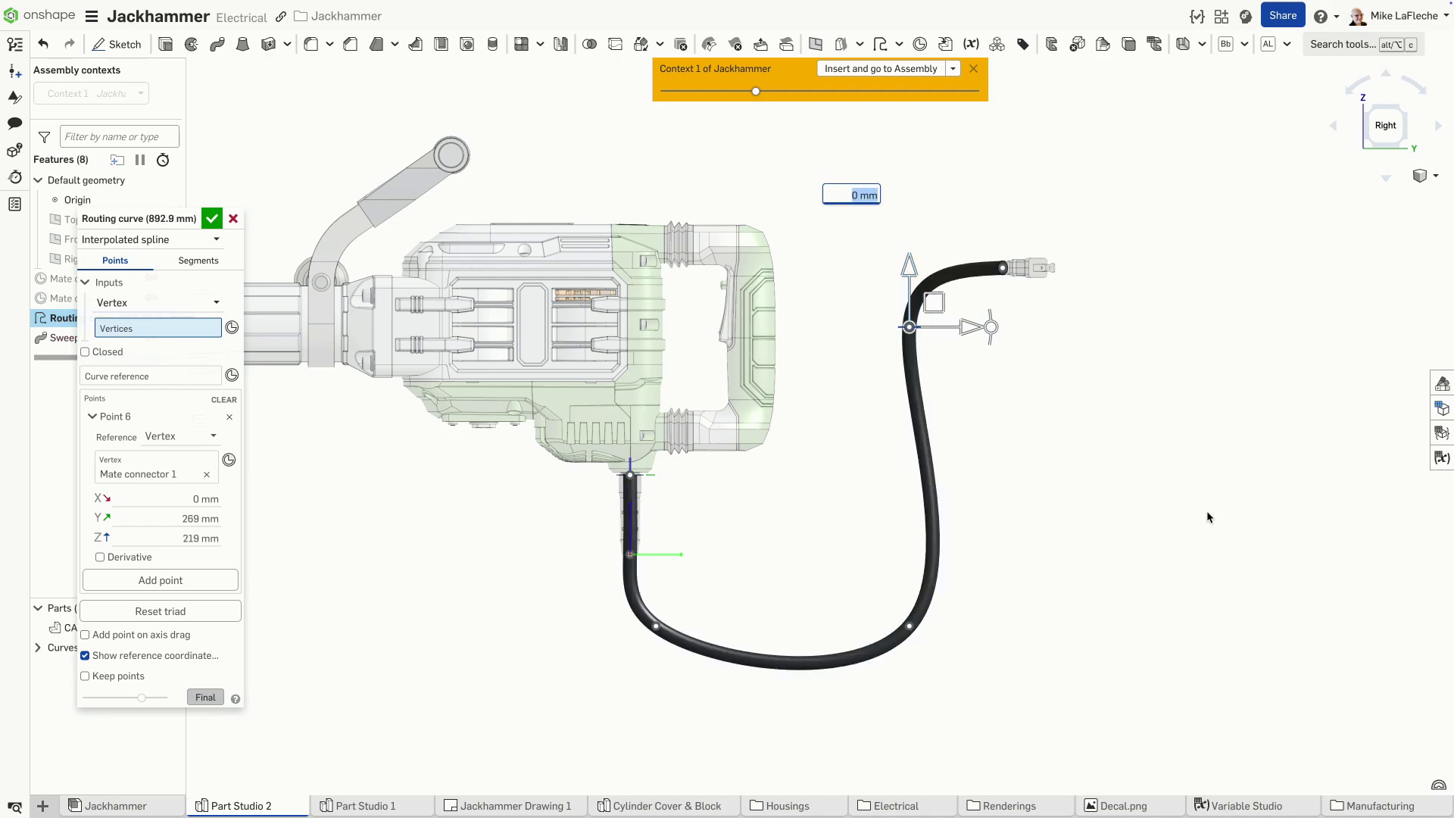
right_drag(1184, 517, 1135, 530)
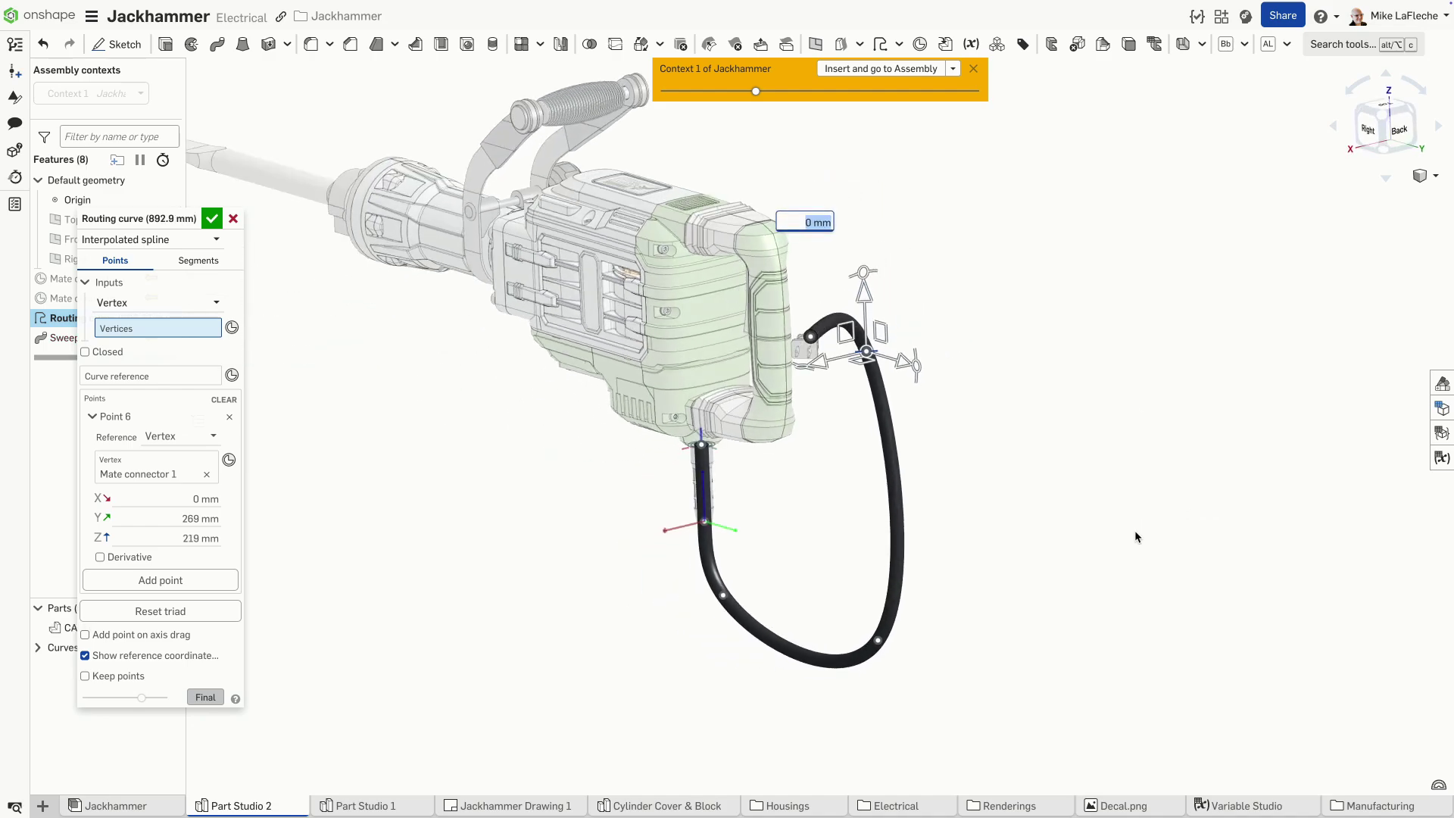
click(199, 260)
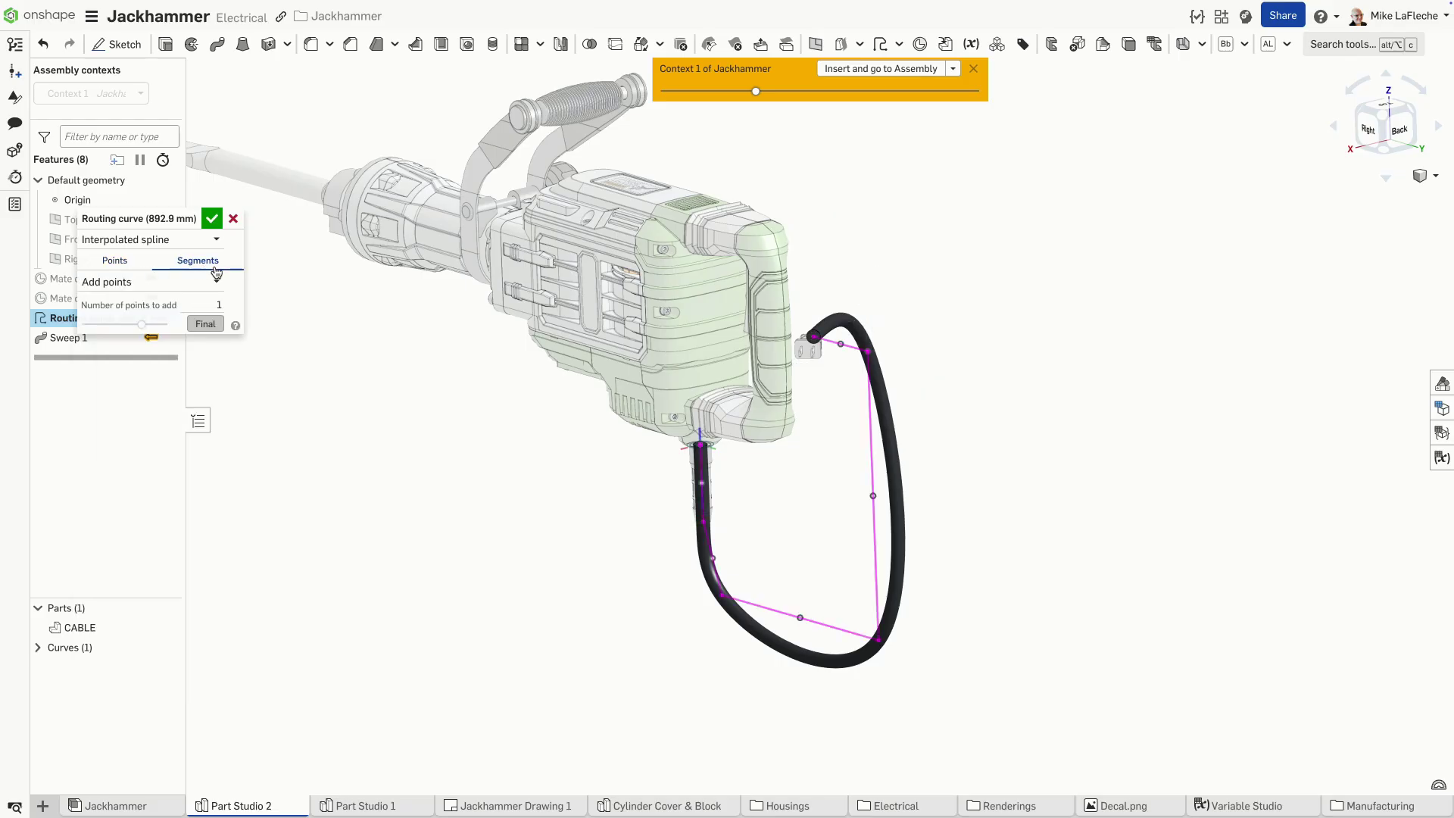
click(874, 498)
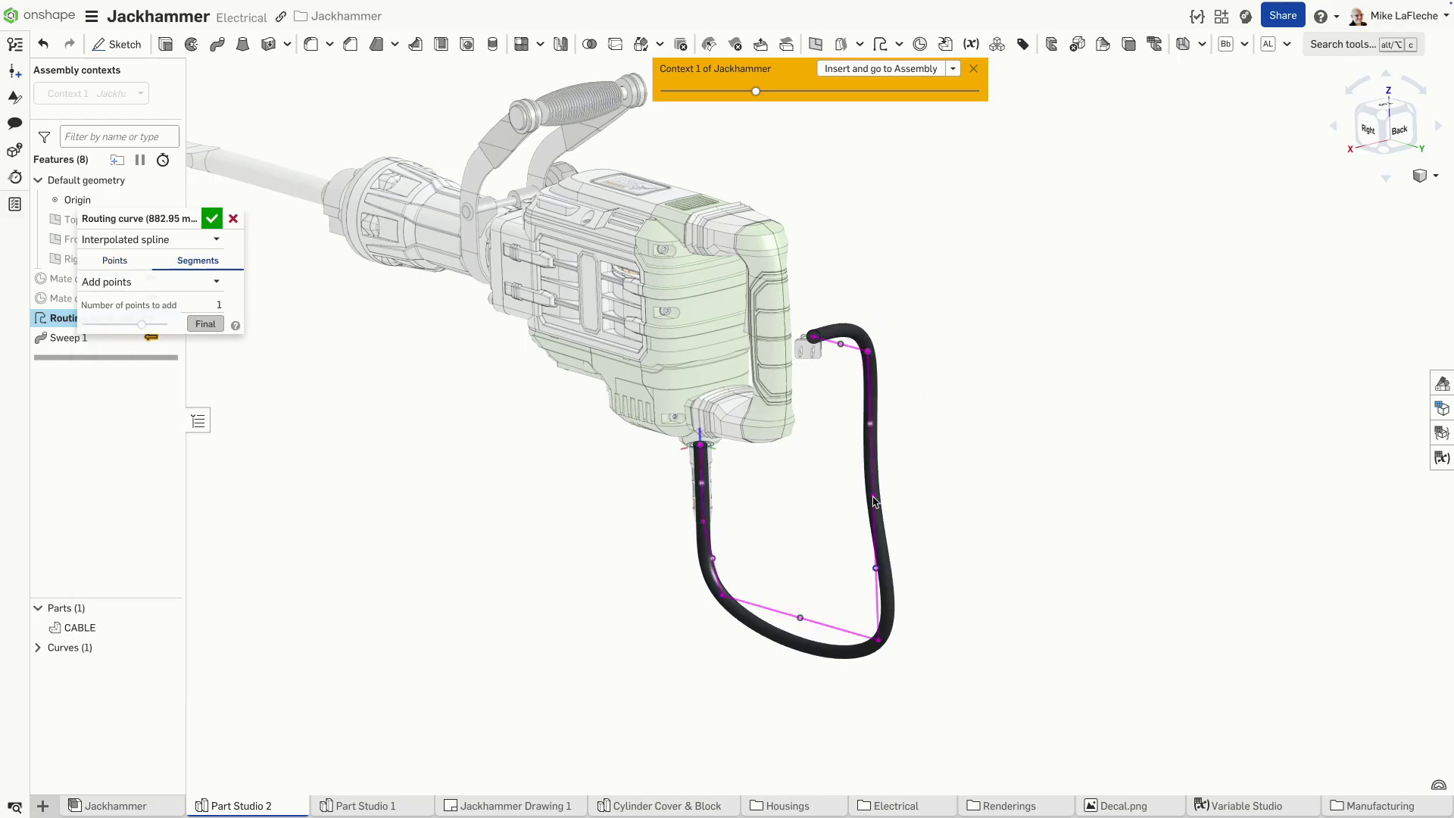
Add a point on the bottom segment, lower it, and shift another point sideways
click(801, 619)
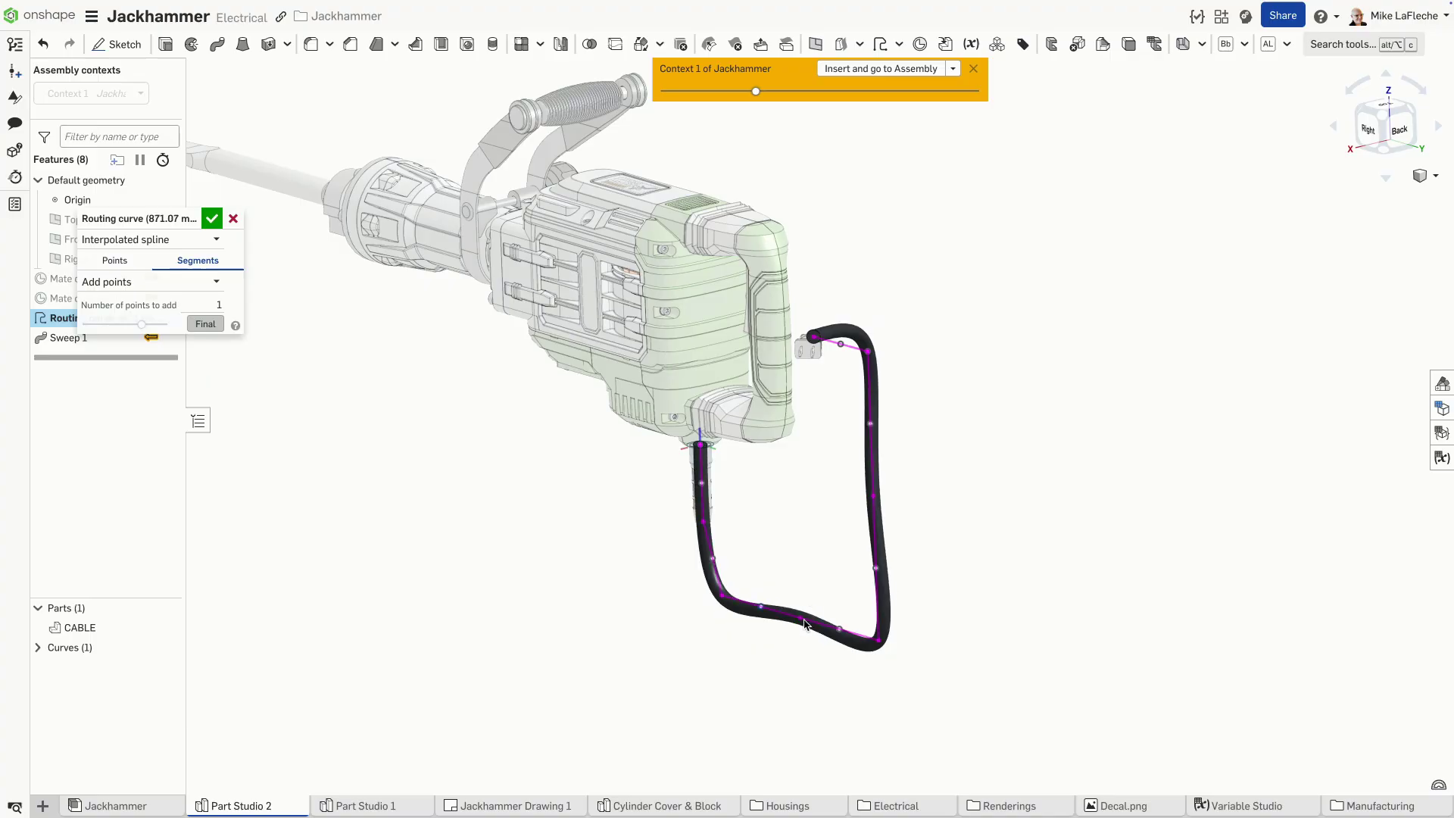
click(115, 260)
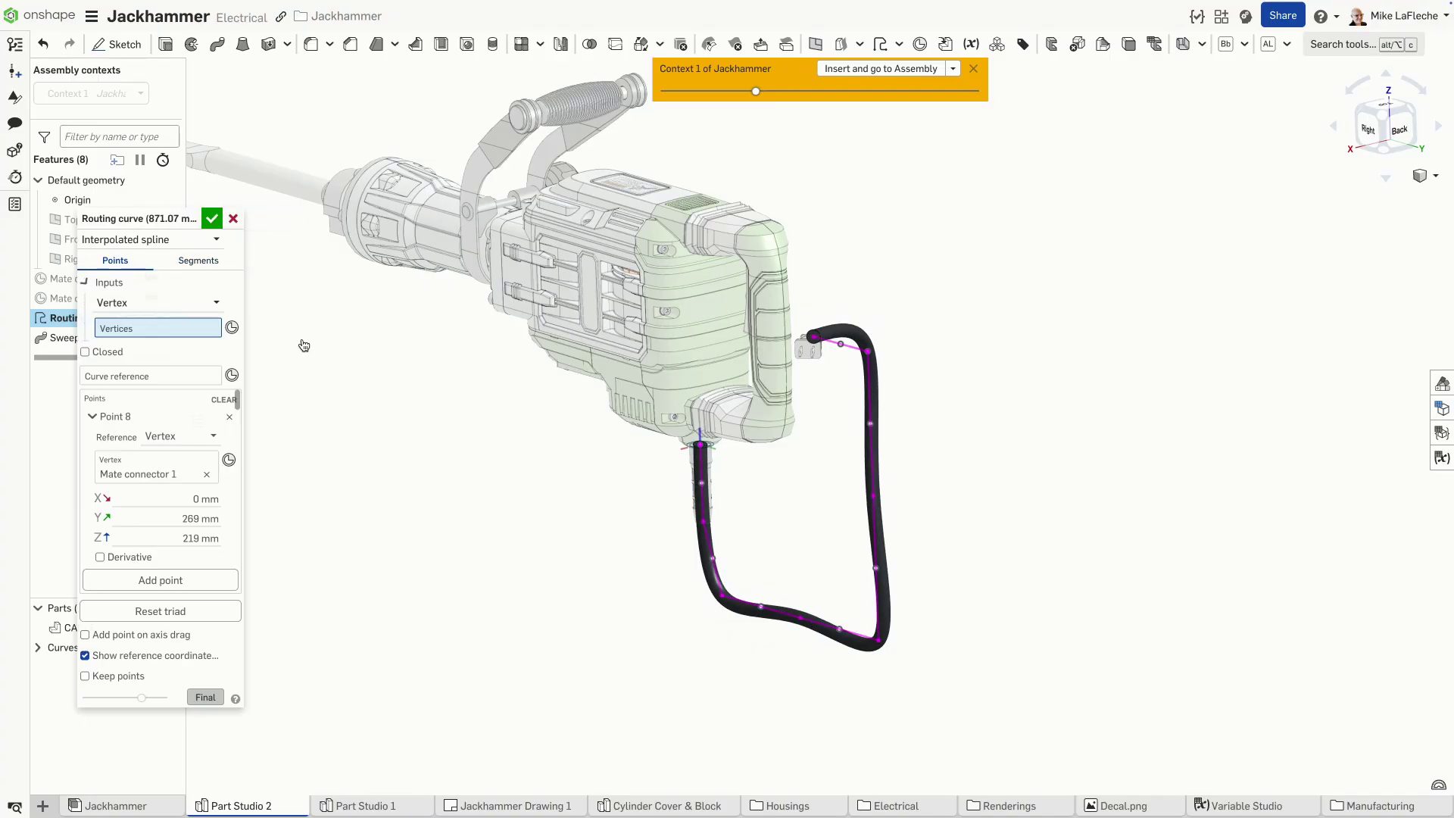
click(800, 619)
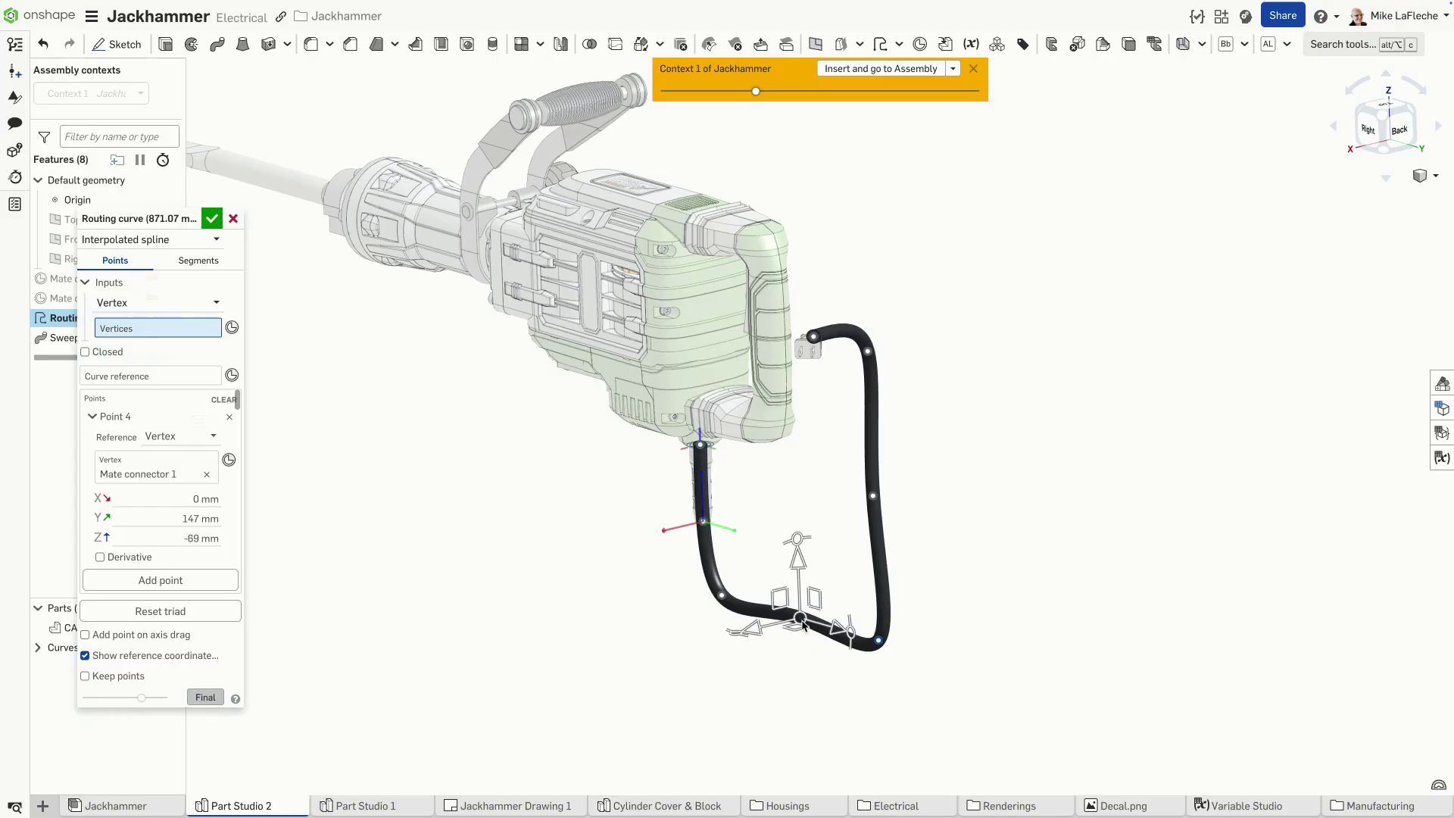
drag(802, 567, 701, 556)
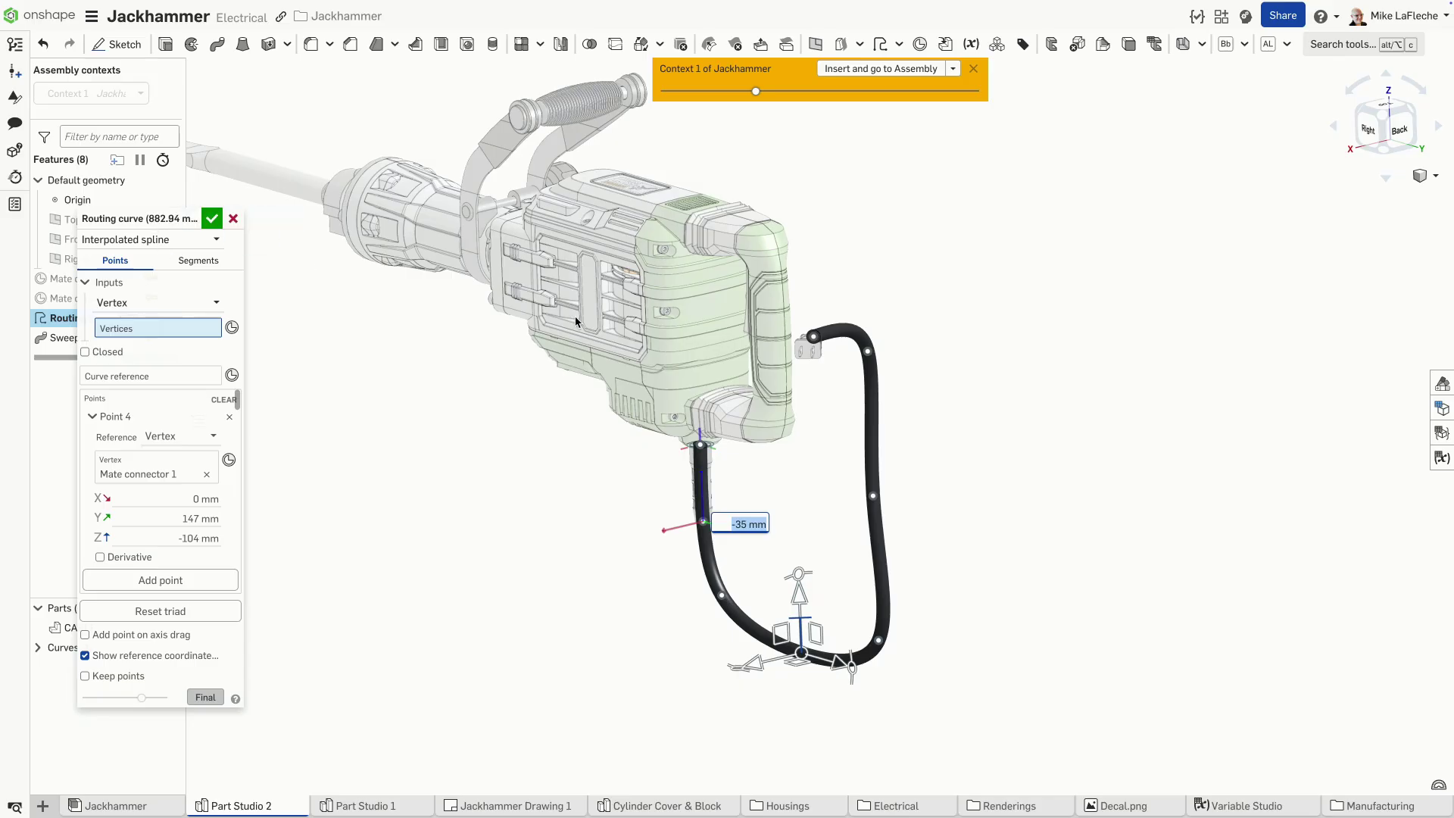
click(873, 498)
right_drag(1045, 483, 771, 538)
drag(763, 509, 795, 509)
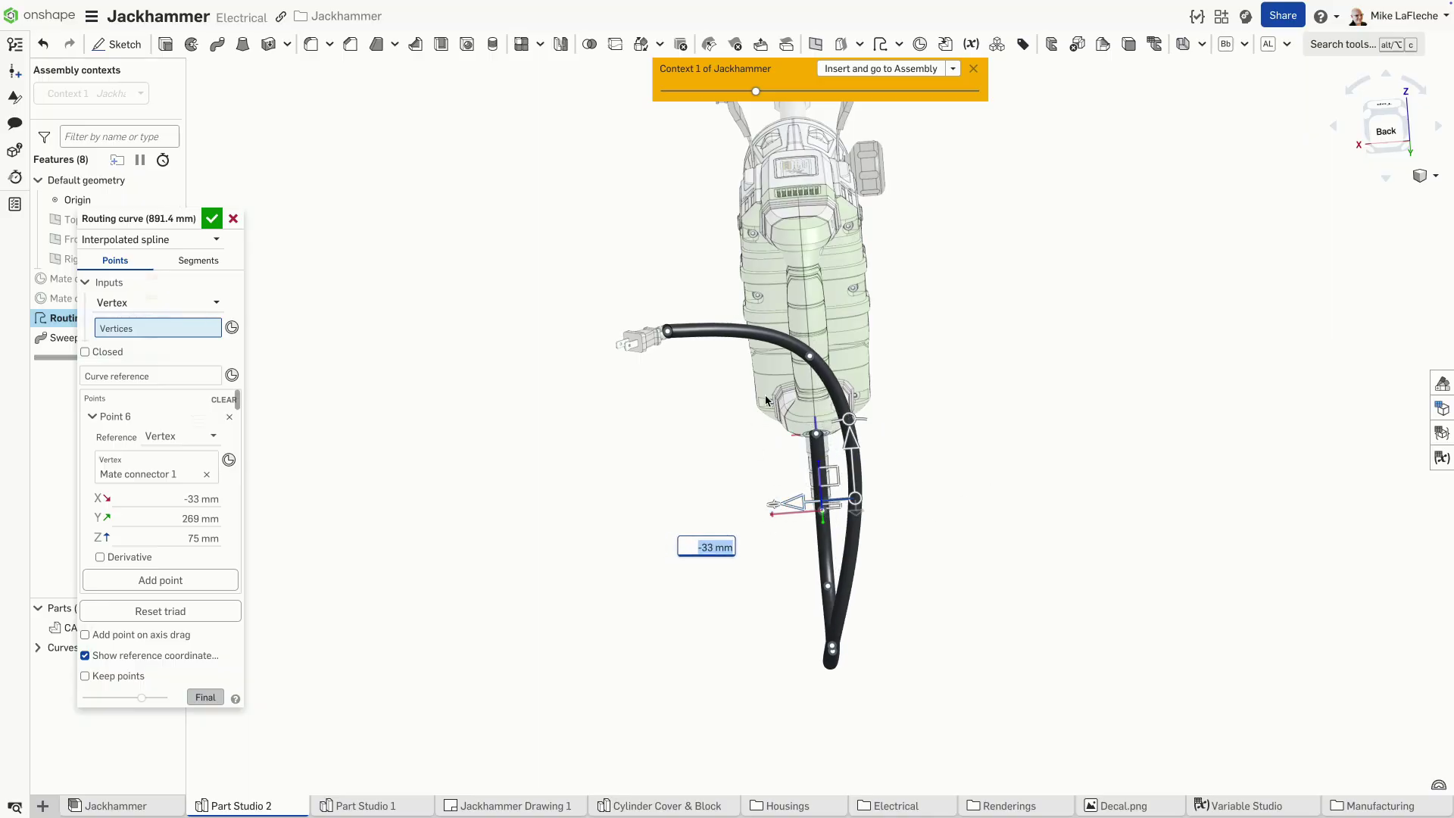
Rotate the point nearest the plug by 25 degrees
right_drag(796, 509, 744, 447)
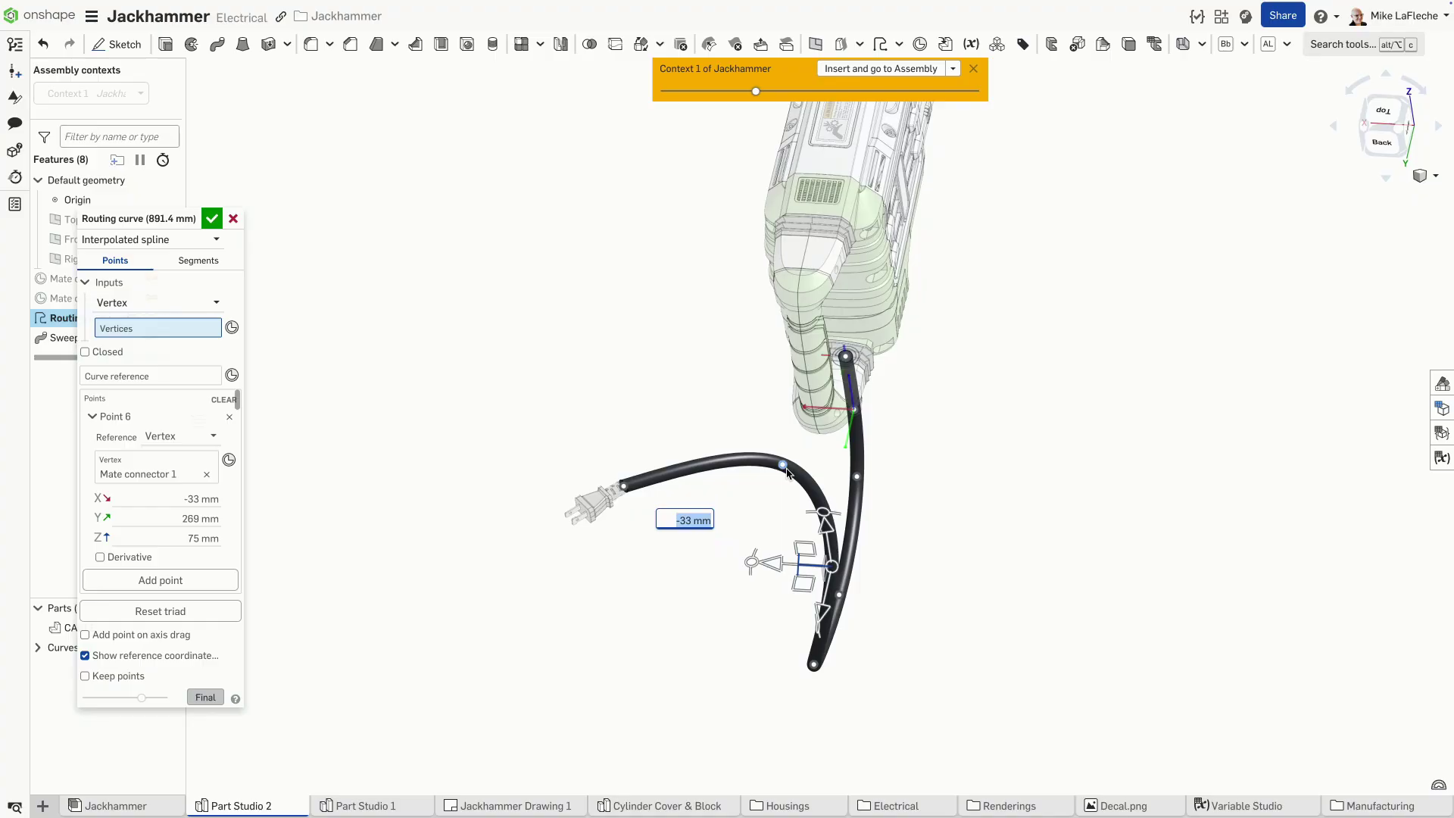
click(784, 465)
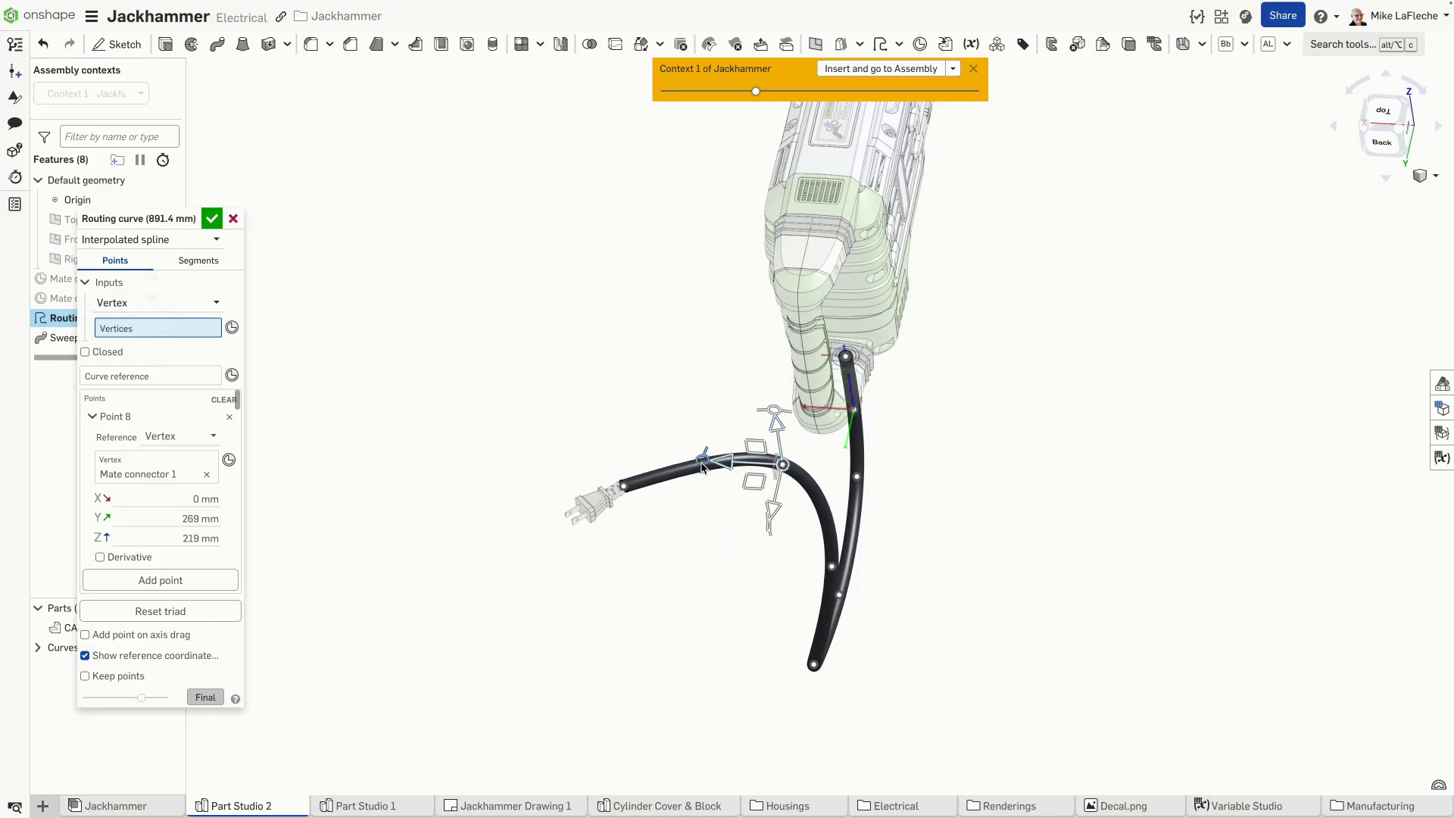
drag(703, 463, 785, 469)
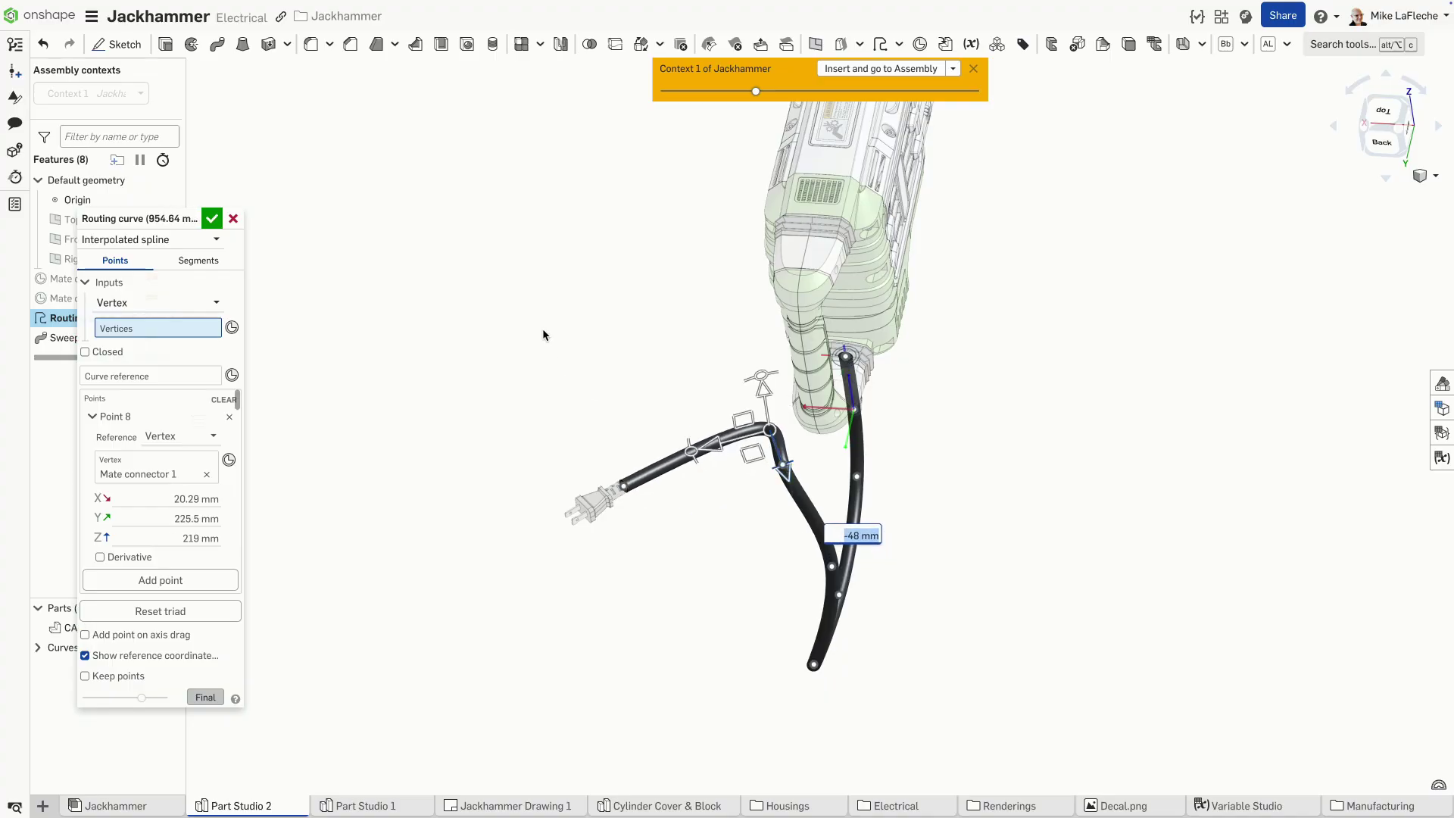
Rotate Point 7 and push it outward to X -45.32 mm, Y 287.62 mm
right_drag(543, 329, 665, 493)
scroll(896, 423, up, 3)
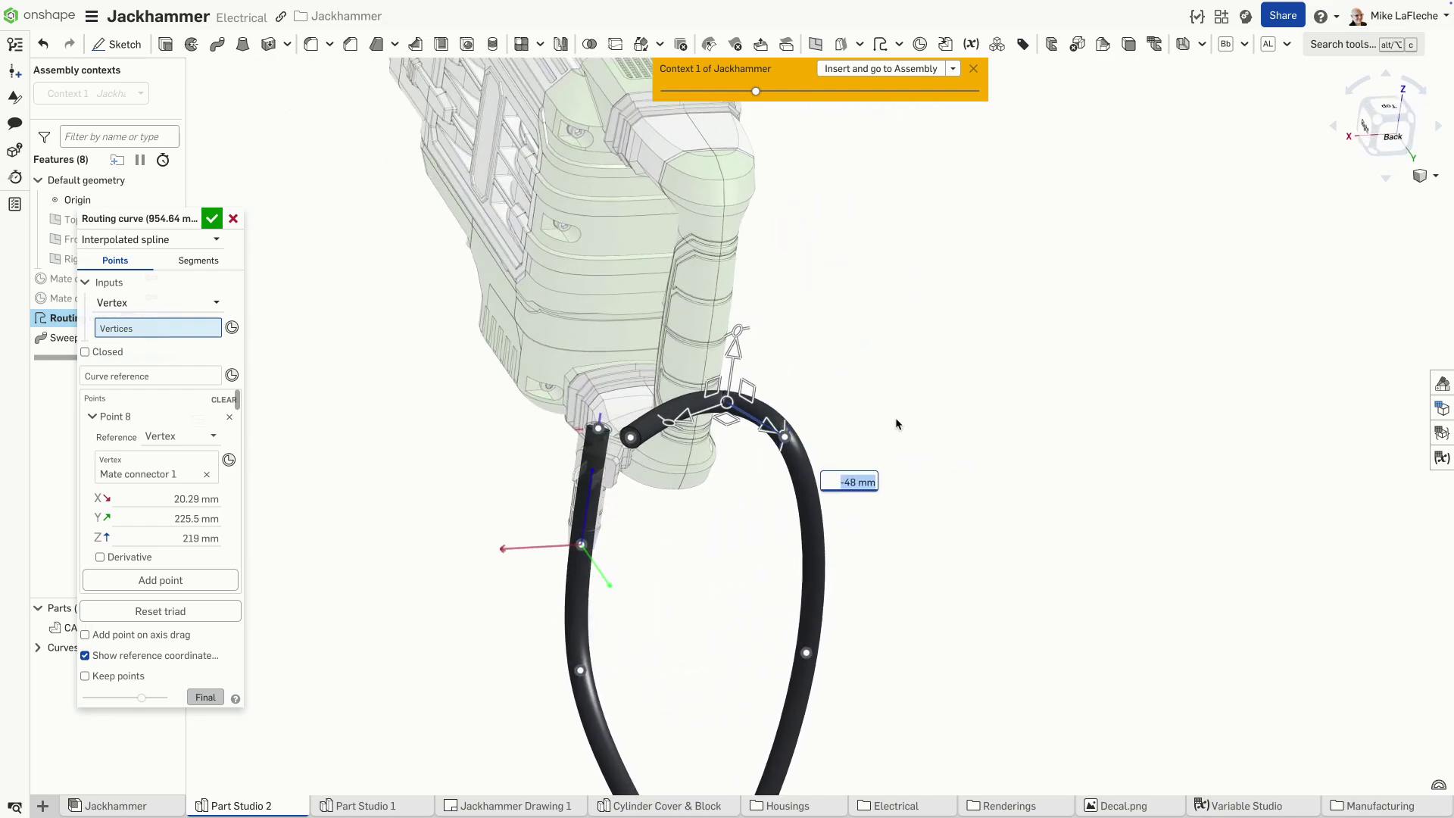
scroll(896, 424, up, 4)
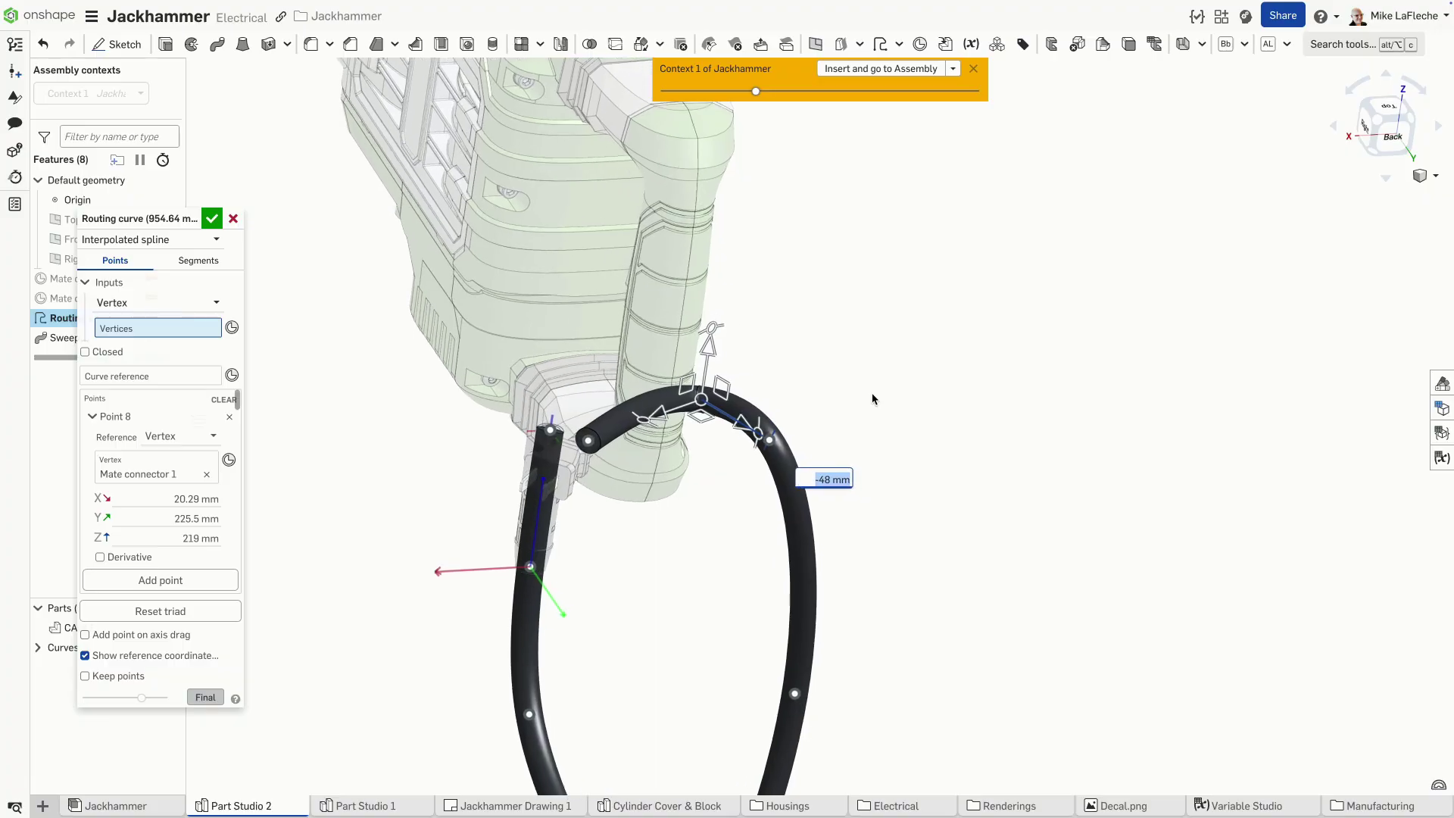
mouse_move(883, 388)
right_down()
mouse_move(853, 305)
mouse_move(852, 413)
mouse_move(874, 381)
right_up()
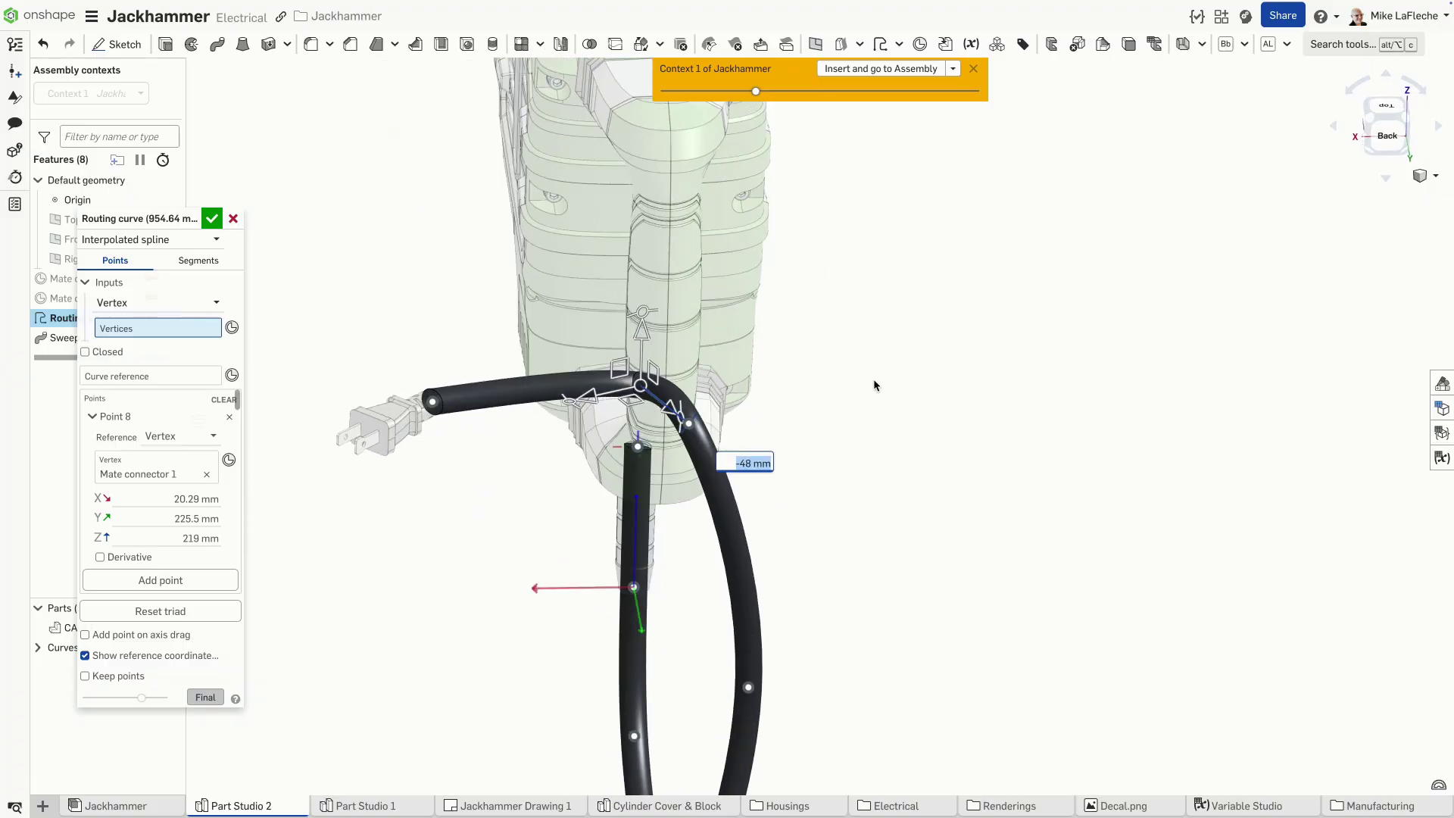
click(689, 426)
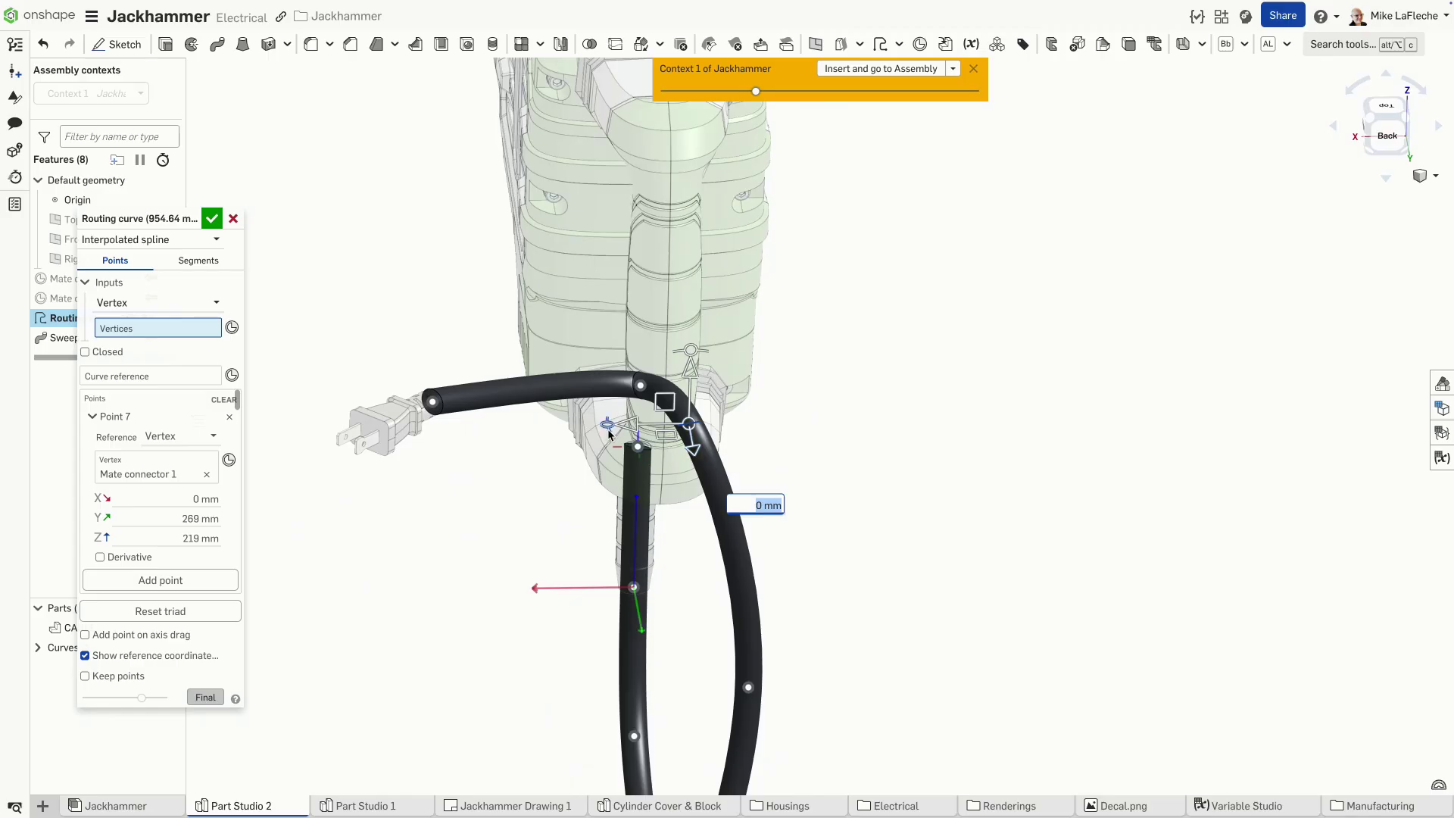
drag(609, 433, 664, 474)
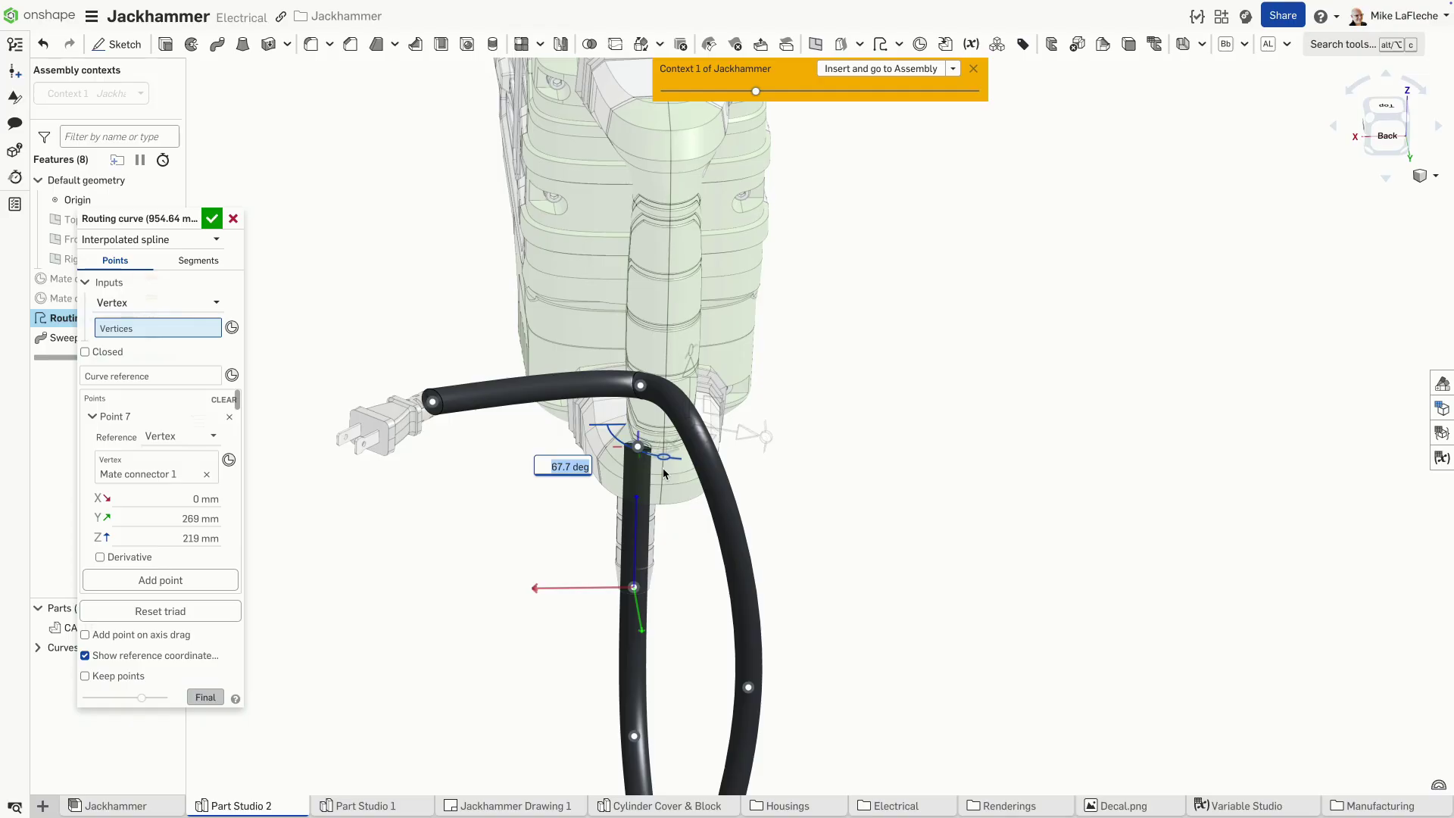
drag(750, 442, 839, 491)
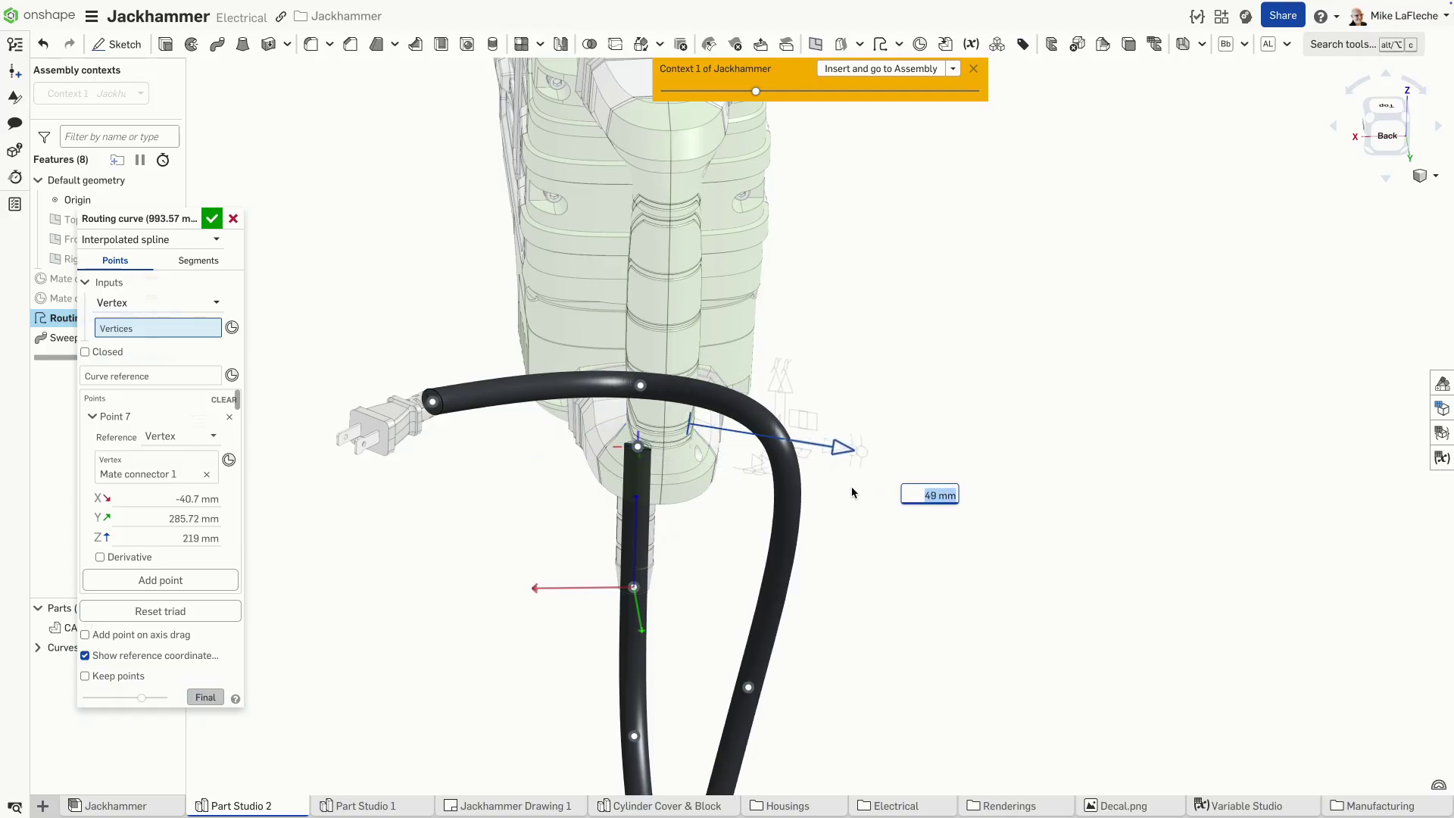
scroll(977, 508, down, 4)
Raise the cable's bend point near the plug (Point 8) along the Z arrow
right_drag(973, 535, 988, 533)
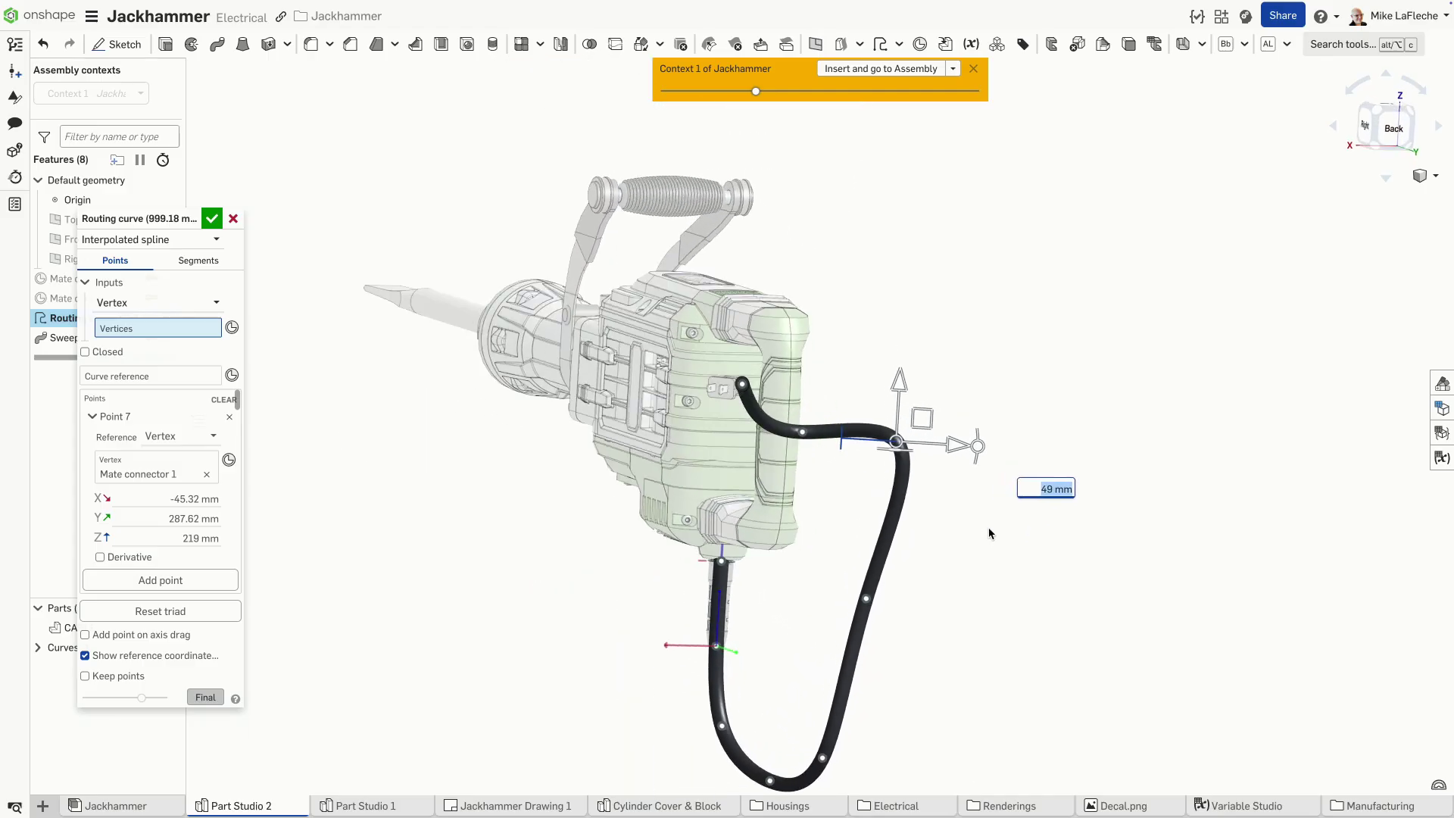
right_drag(535, 257, 434, 303)
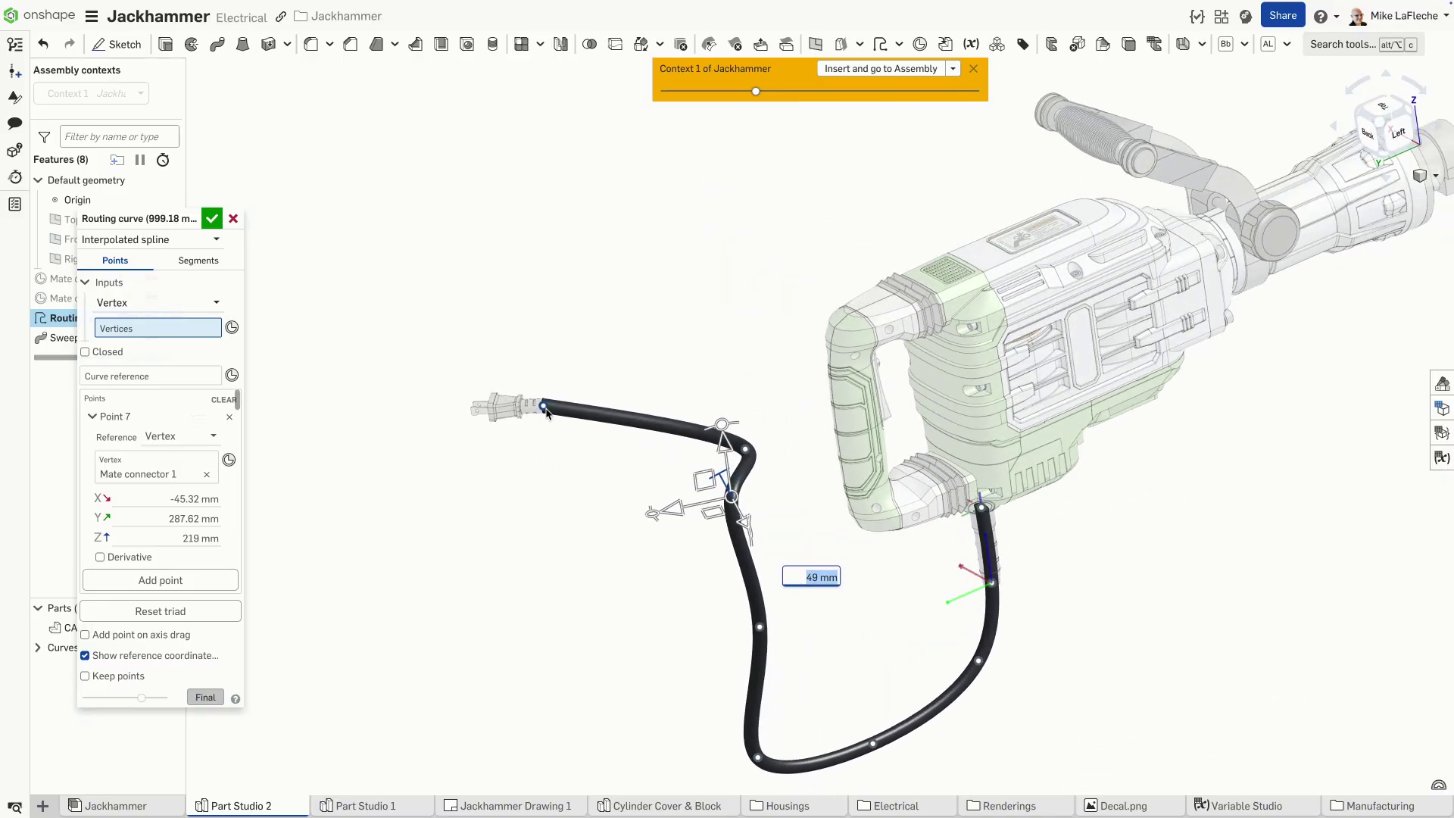
scroll(561, 382, up, 4)
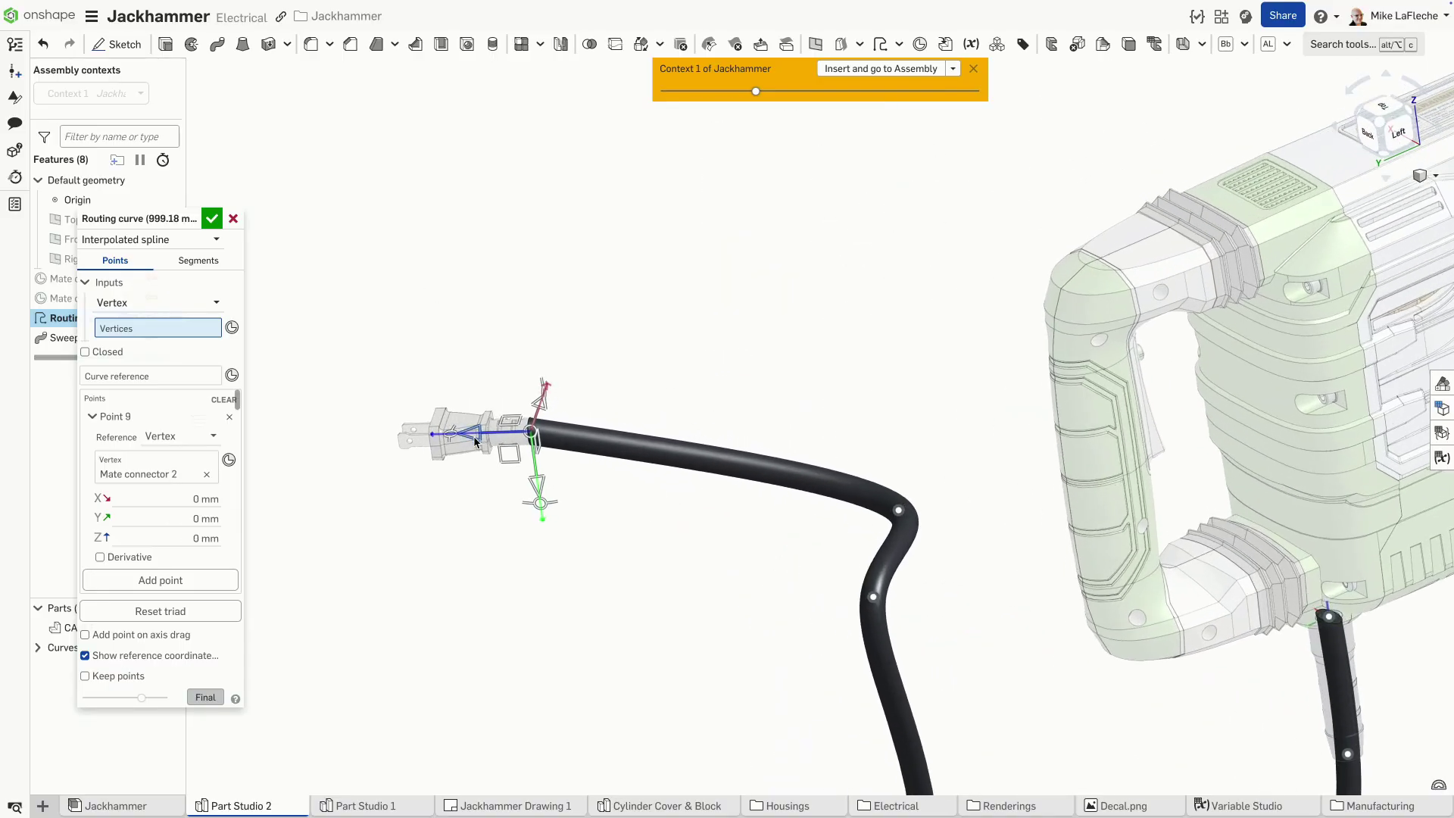
click(899, 511)
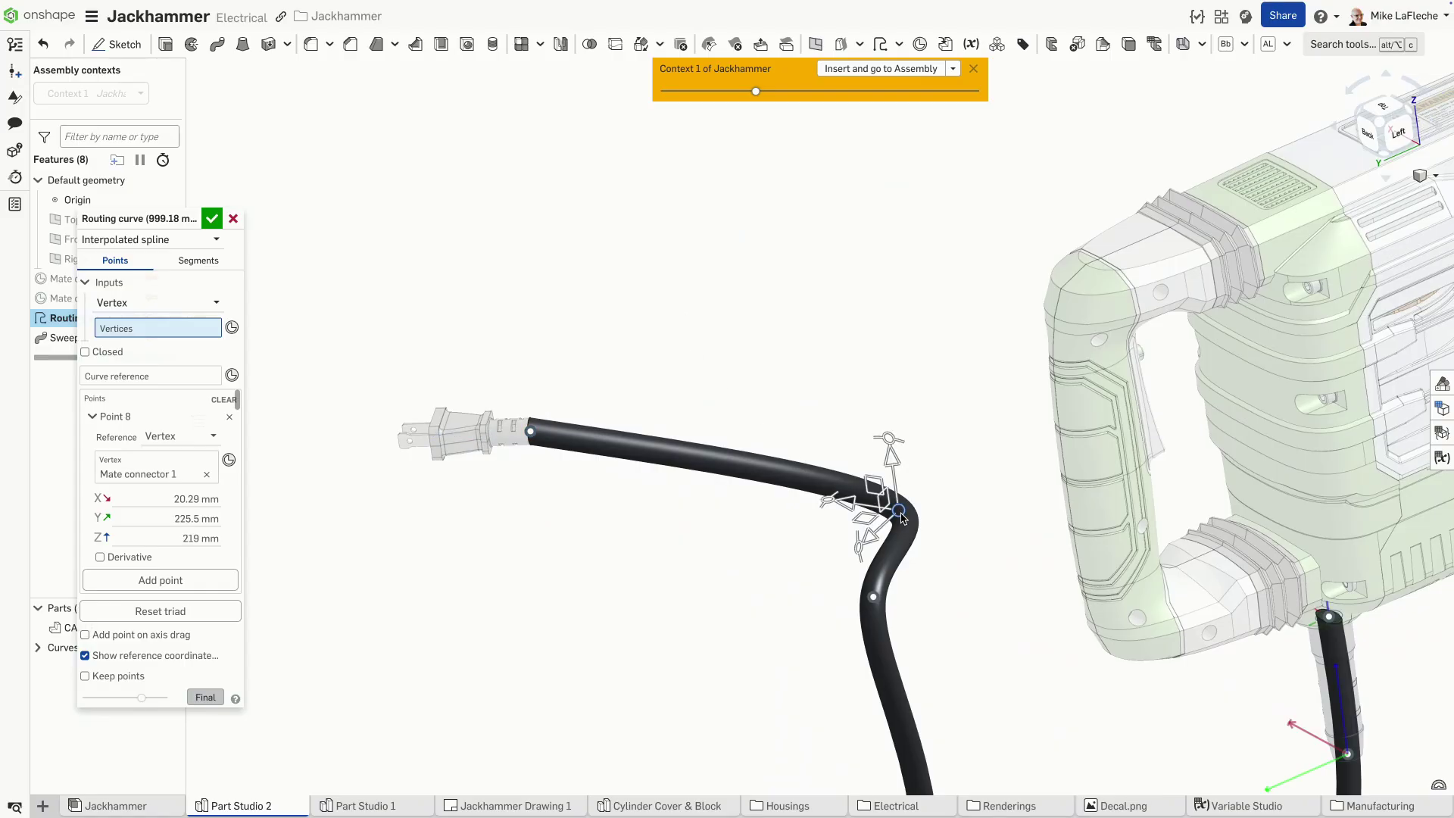
drag(895, 464, 888, 421)
Shift the bend point sideways in Top view and accept the routing curve at 948.03 mm
click(1392, 111)
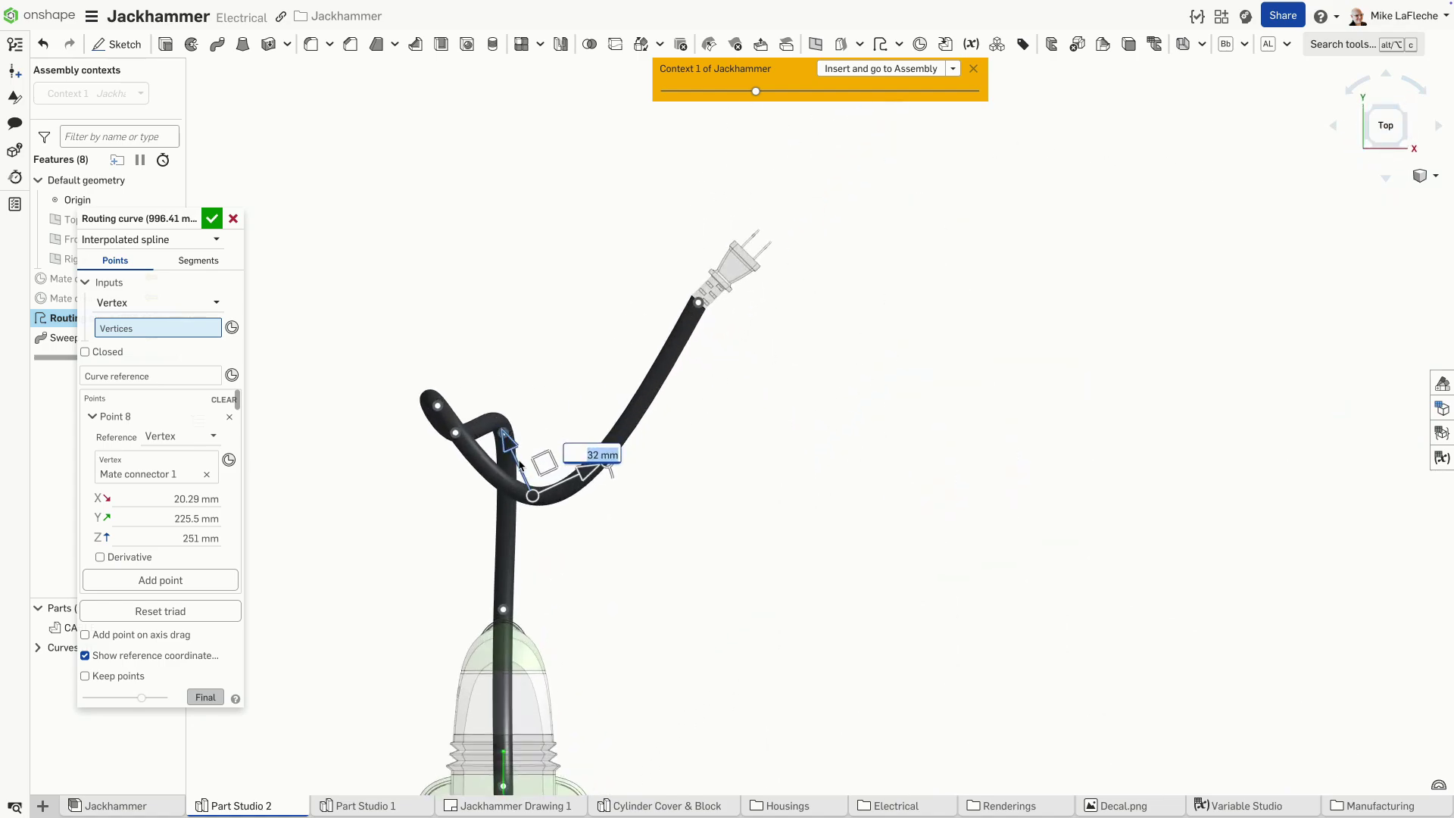
drag(514, 442, 488, 407)
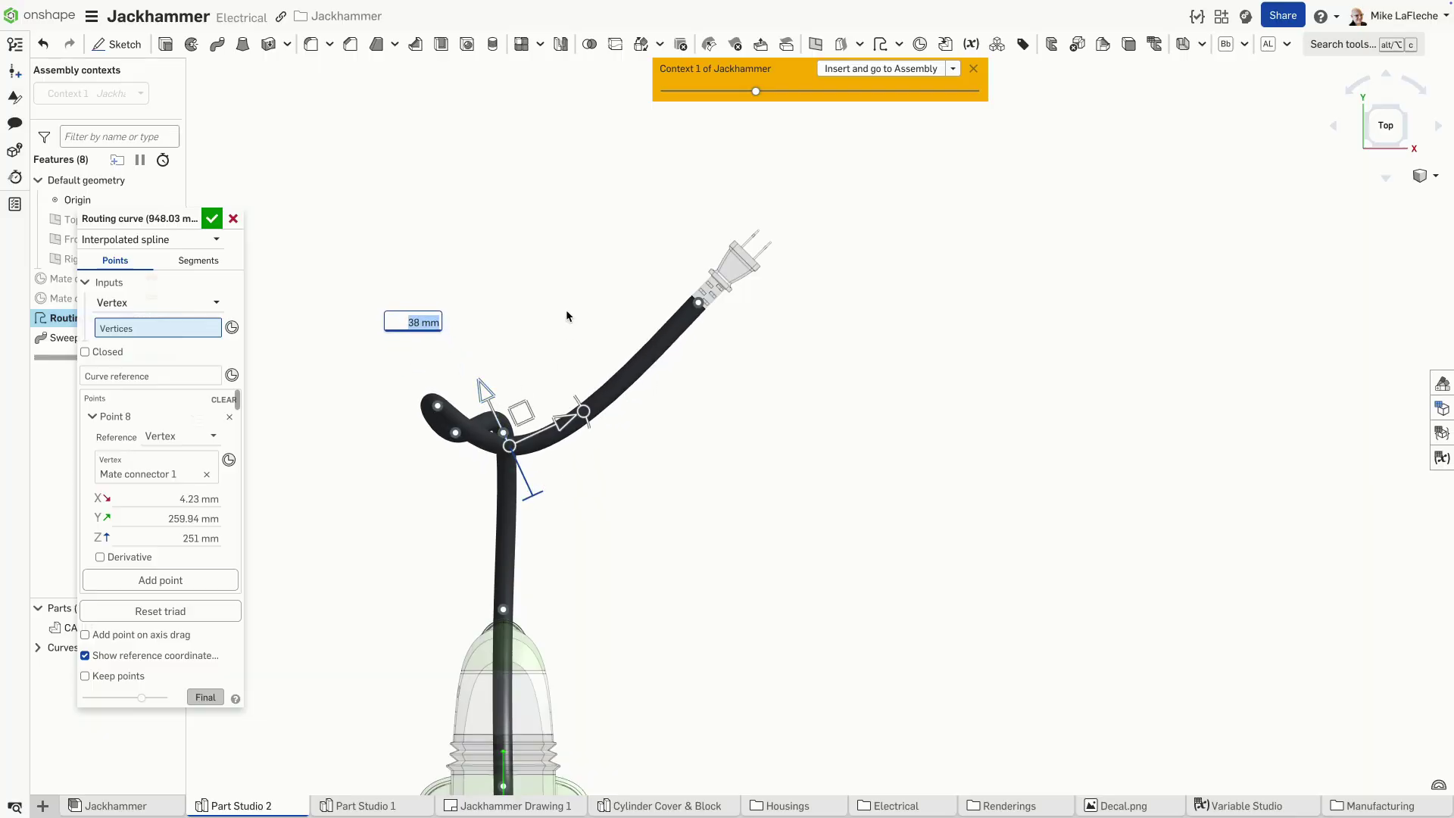
click(212, 218)
right_drag(342, 337, 657, 449)
scroll(549, 402, down, 3)
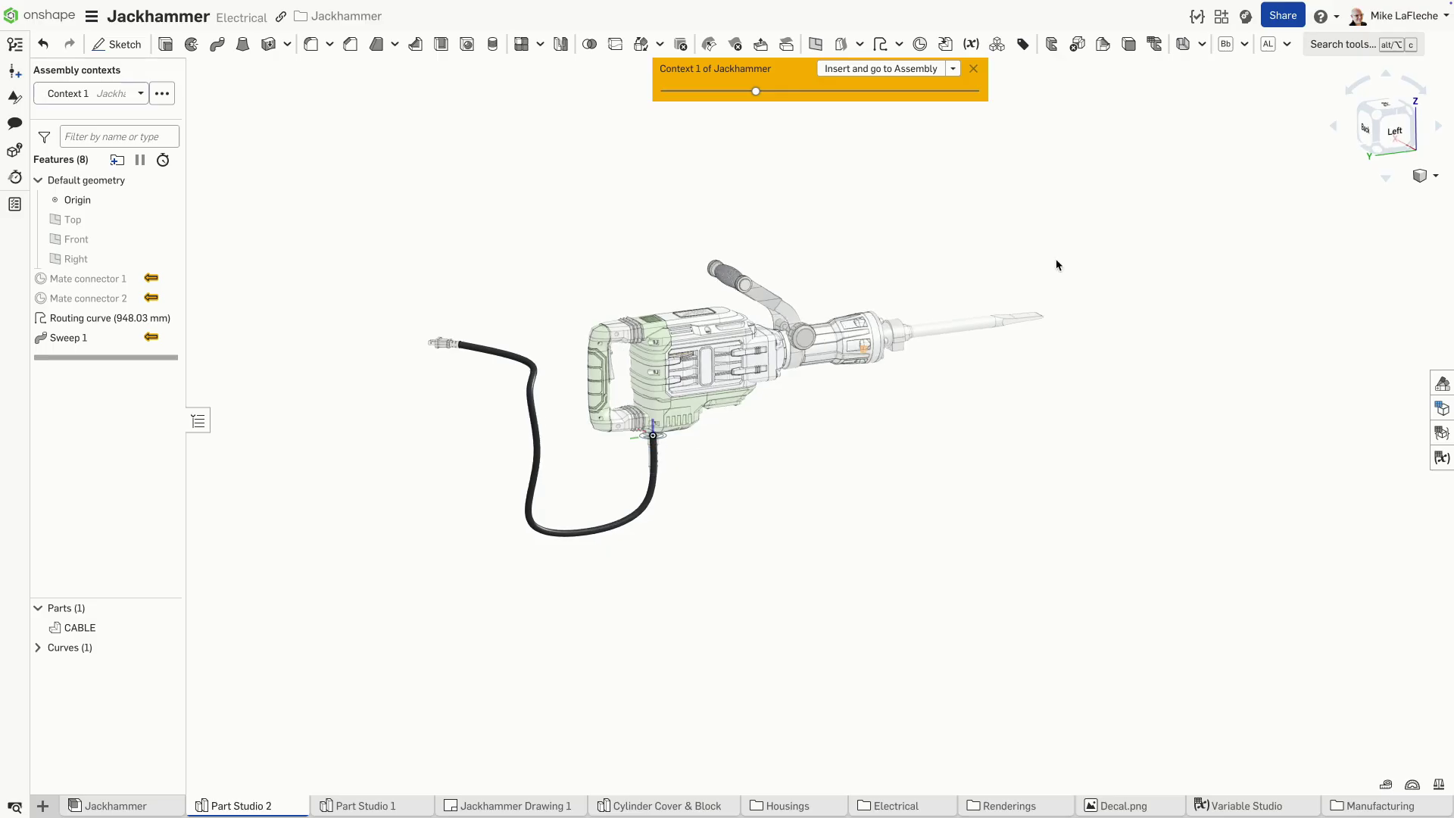
Rename the assembly context to 'Electrical Cable'
click(162, 93)
click(83, 114)
text(Electrical)
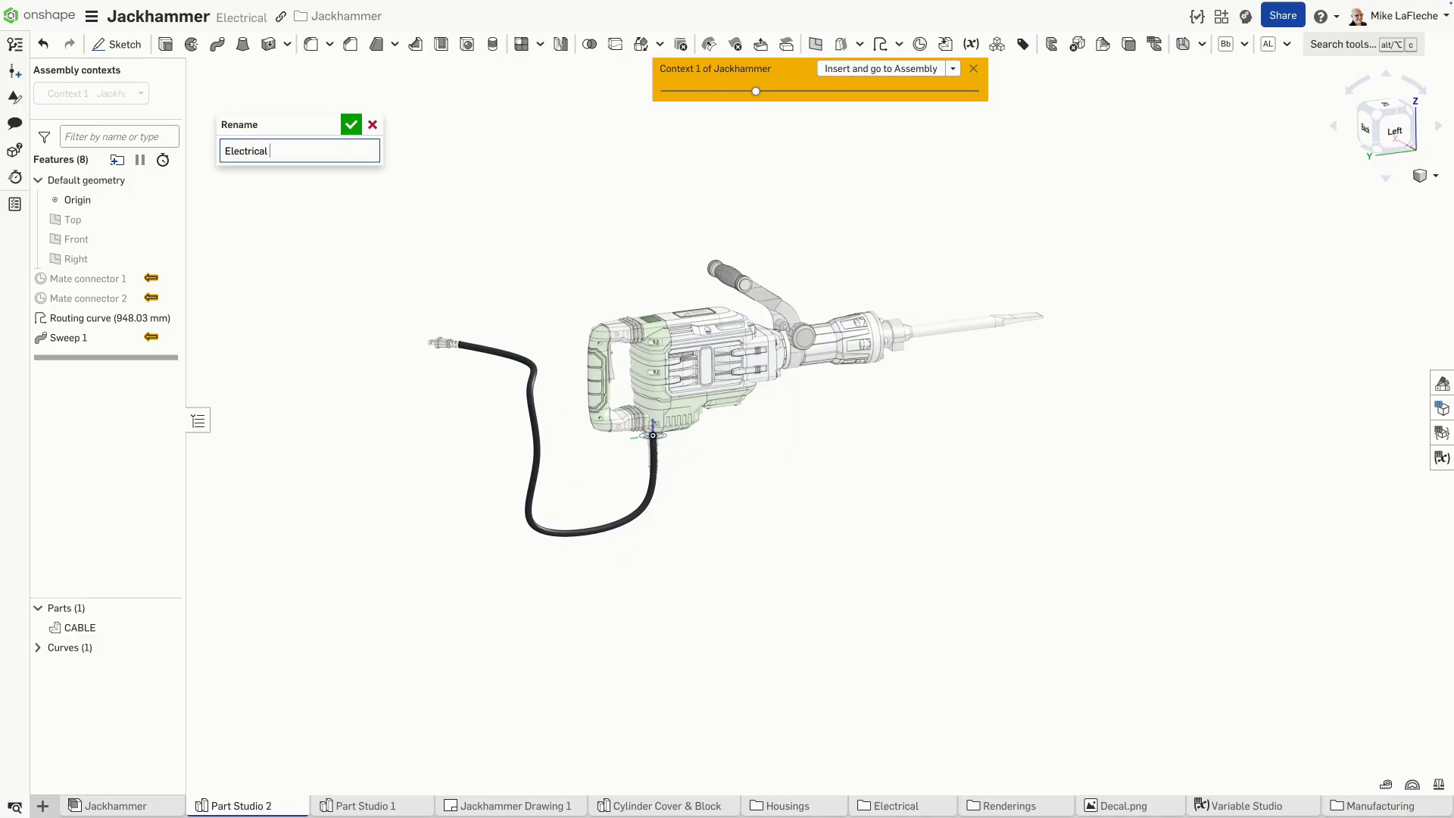
text( Cable)
key(Return)
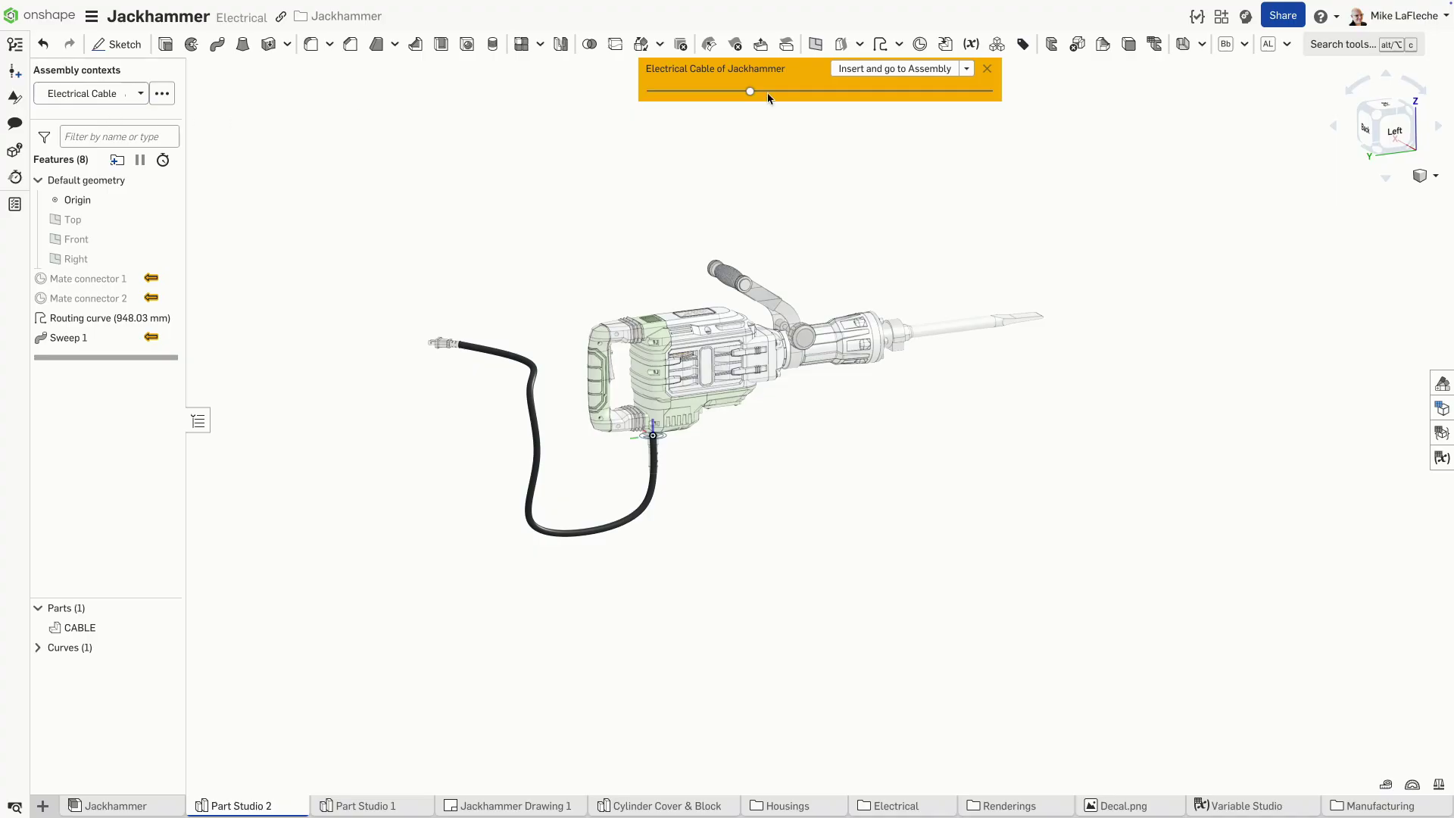
Insert the CABLE body into the Jackhammer assembly as CABLE <1>
click(894, 69)
click(587, 69)
right_drag(584, 74, 604, 202)
Move the CABLE, Cable Sheath and 2 Pole Plug instances into a new subassembly
click(95, 475)
click(101, 455)
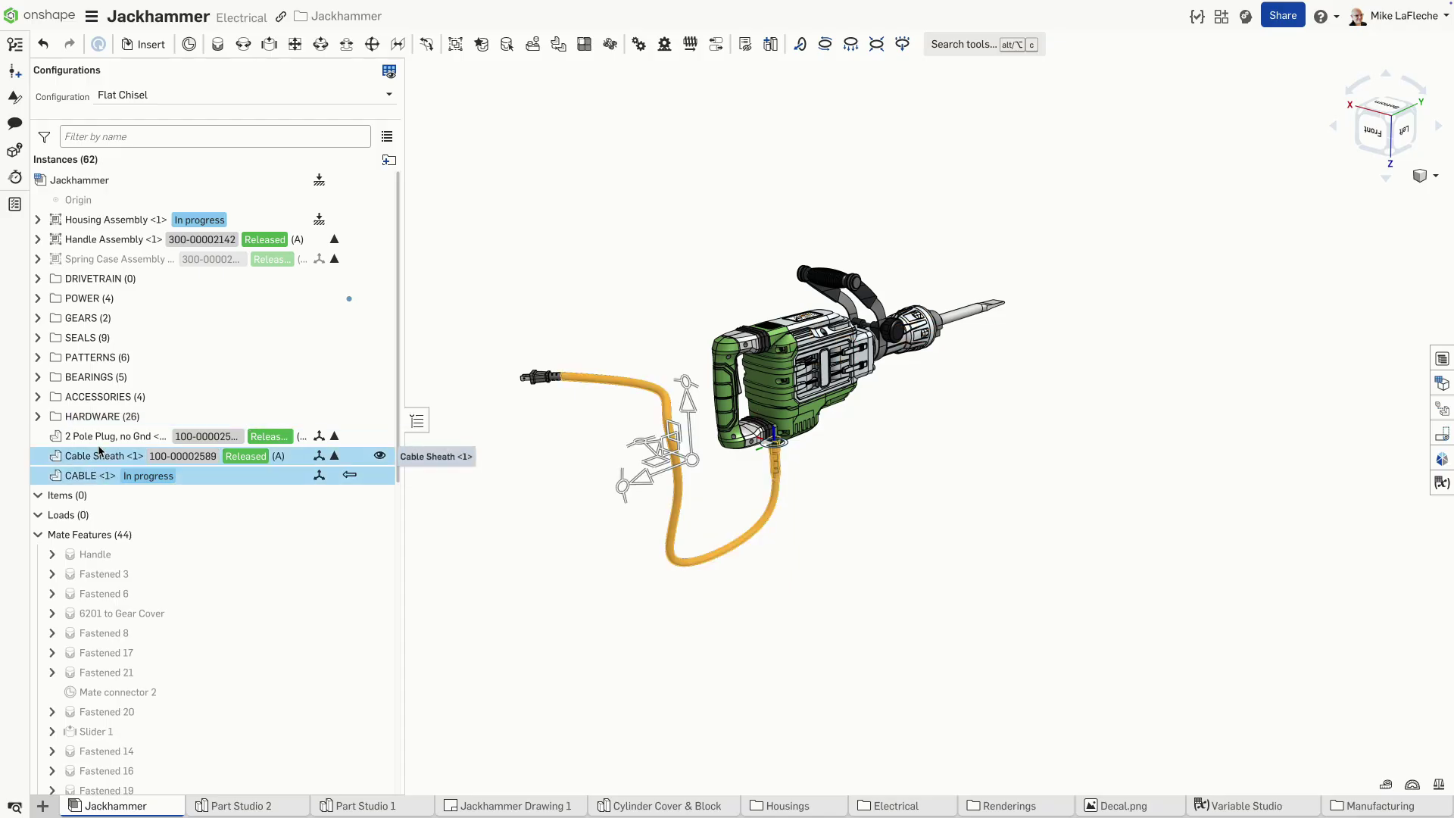
click(101, 443)
right_click(101, 443)
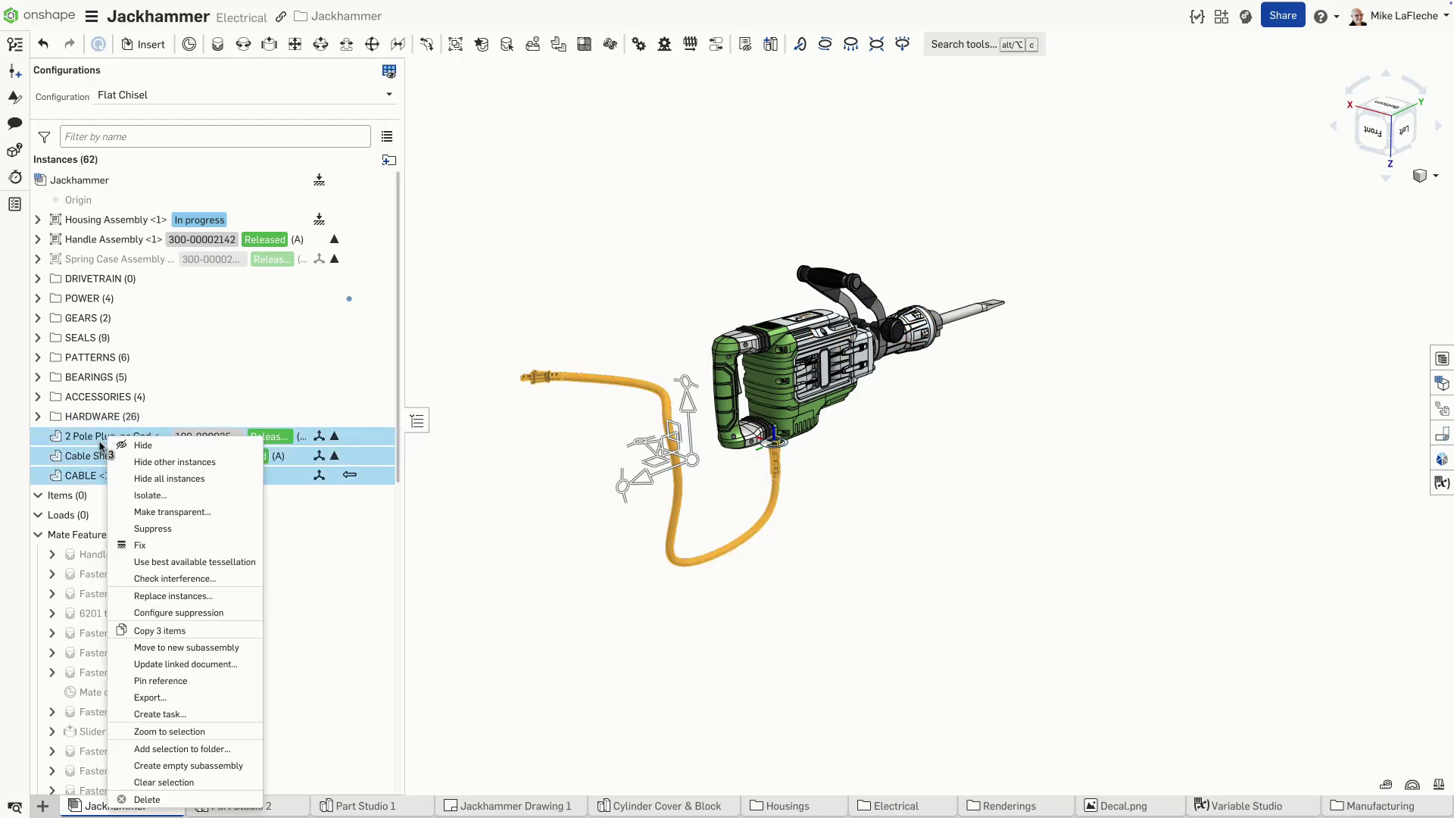
click(198, 649)
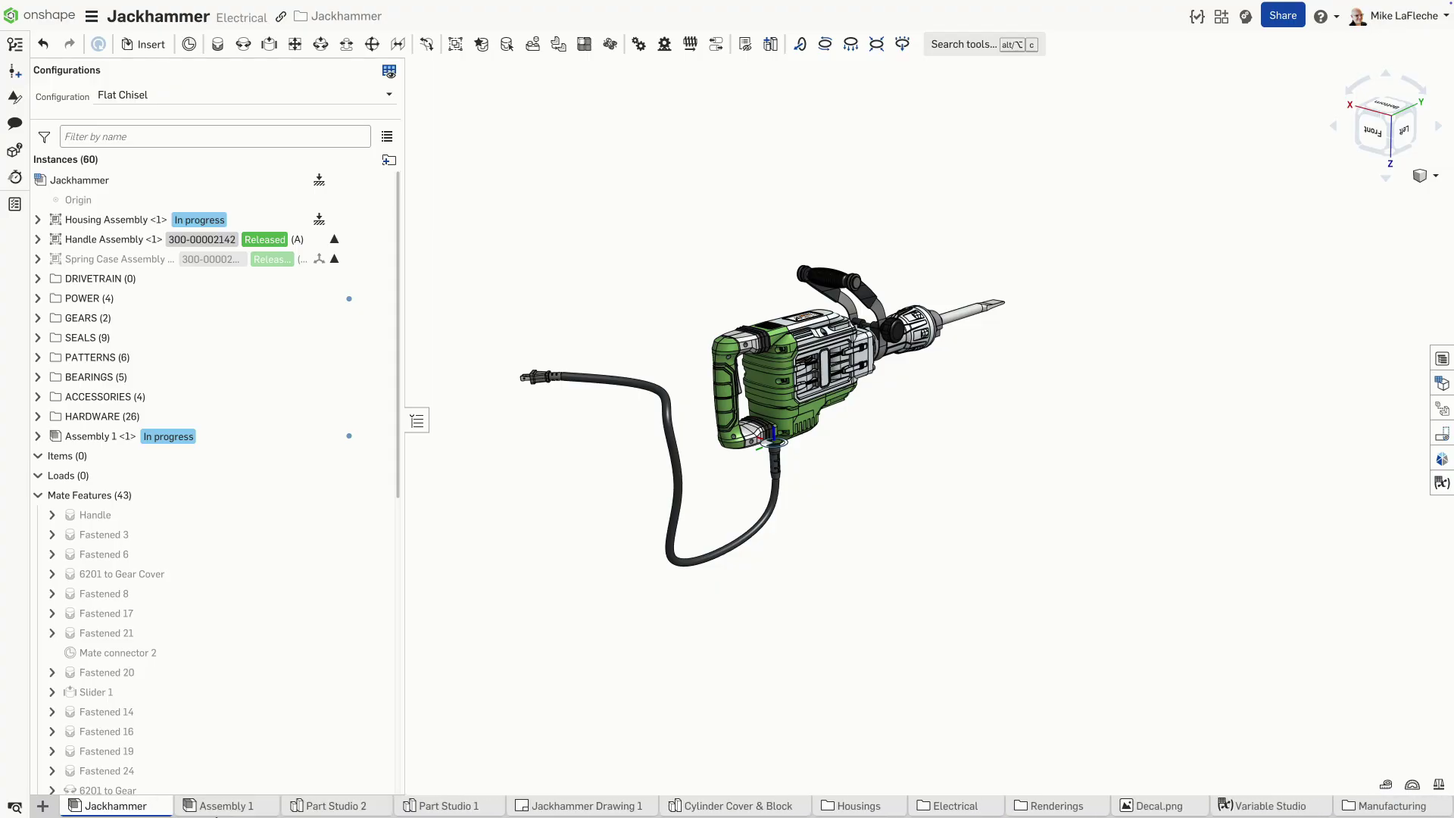
Rename the new subassembly to 'Power Cable'
right_click(181, 805)
click(228, 638)
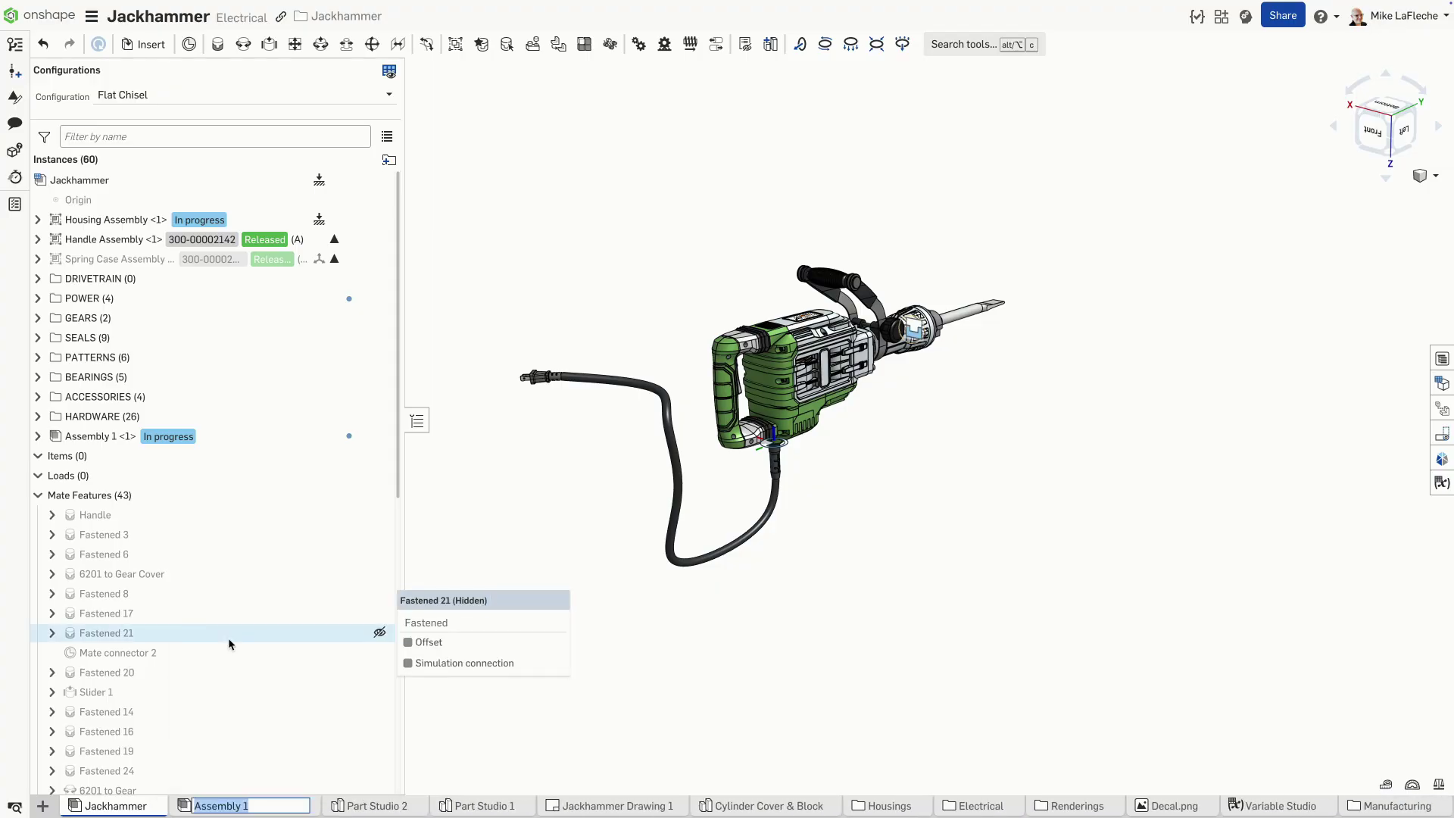
text(Power Cable)
key(Return)
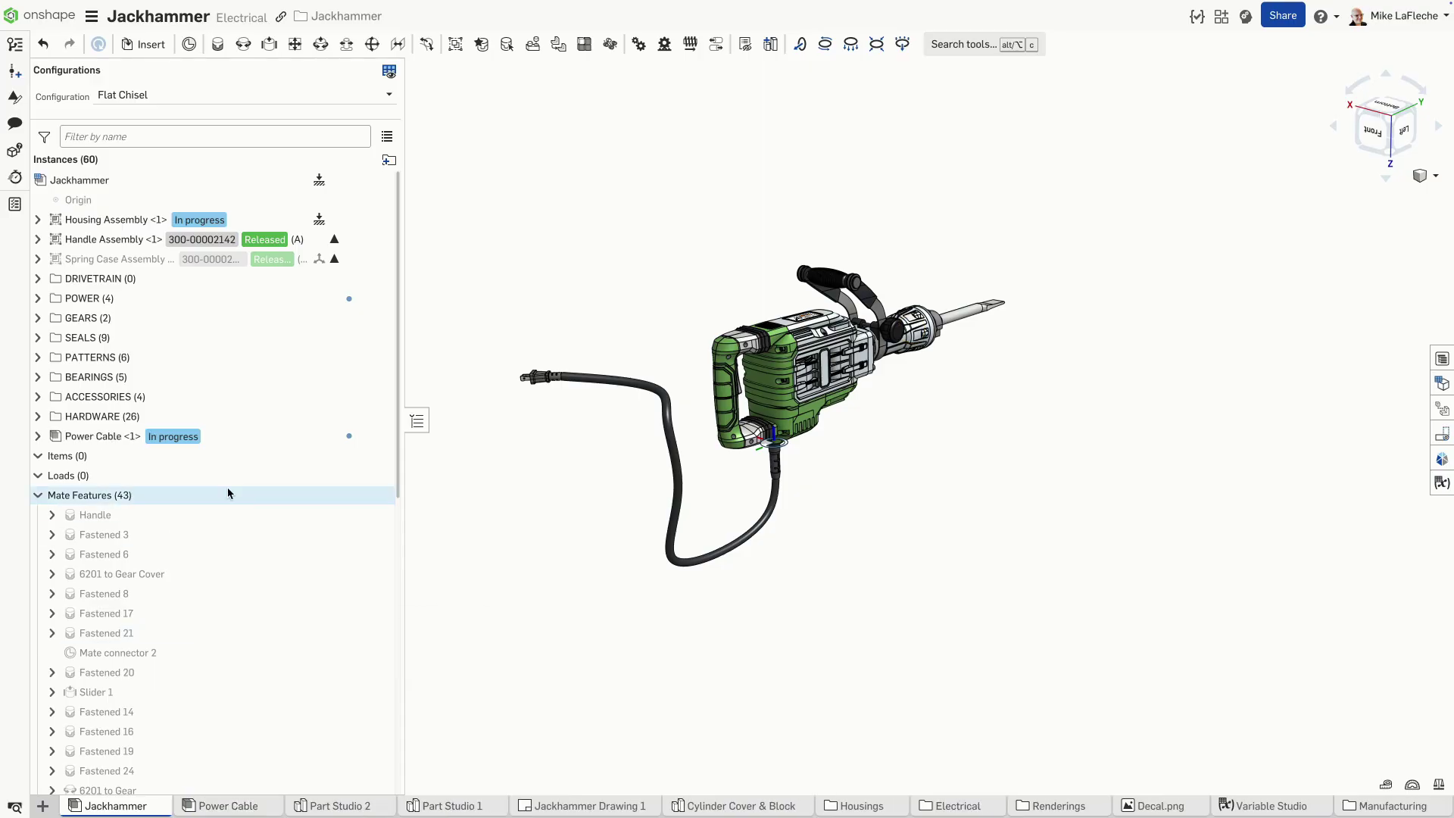
Put the Power Cable subassembly in the POWER folder, isolate it, and zoom in on it
drag(94, 436, 45, 303)
click(38, 300)
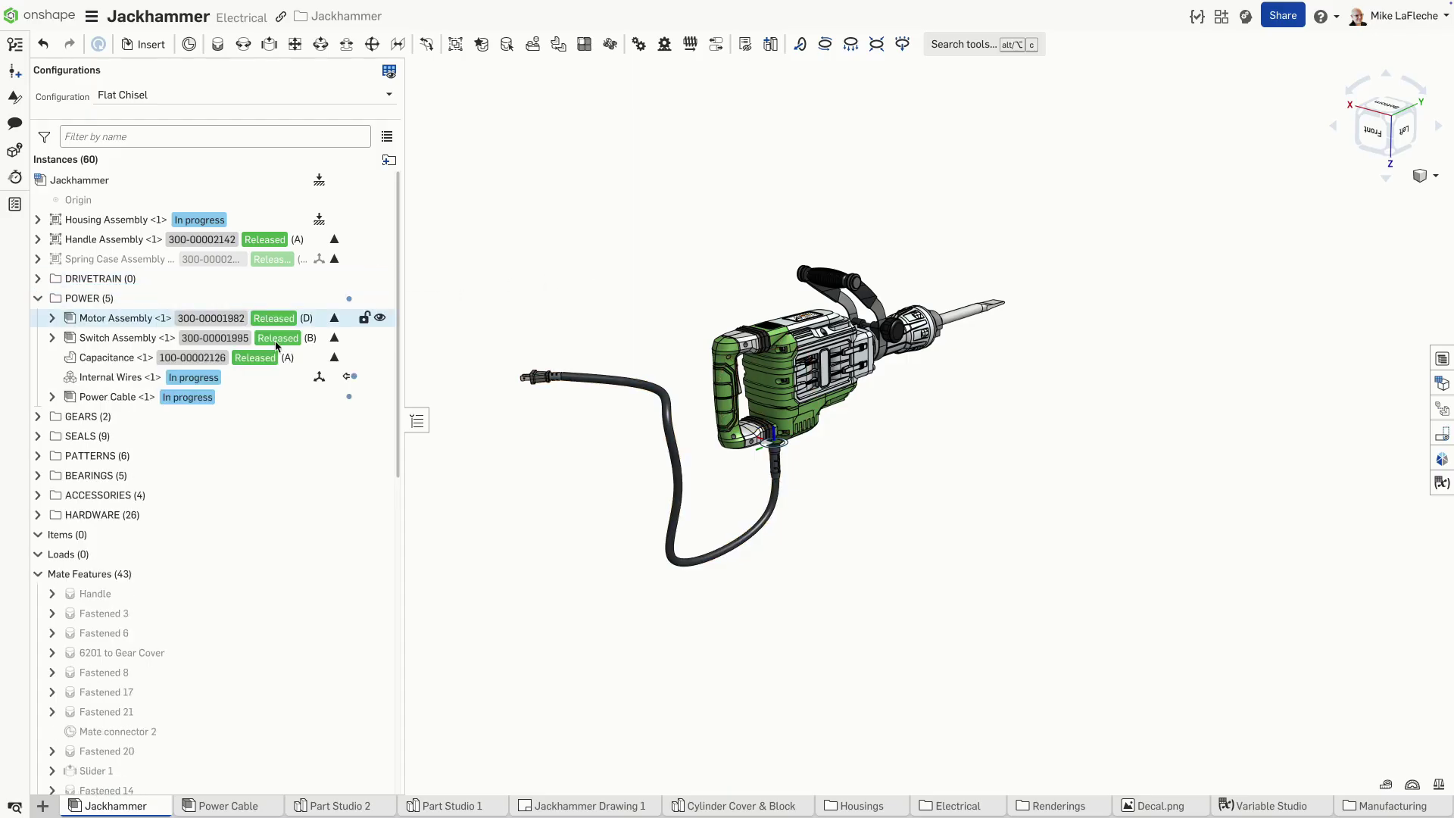
click(121, 398)
right_click(121, 399)
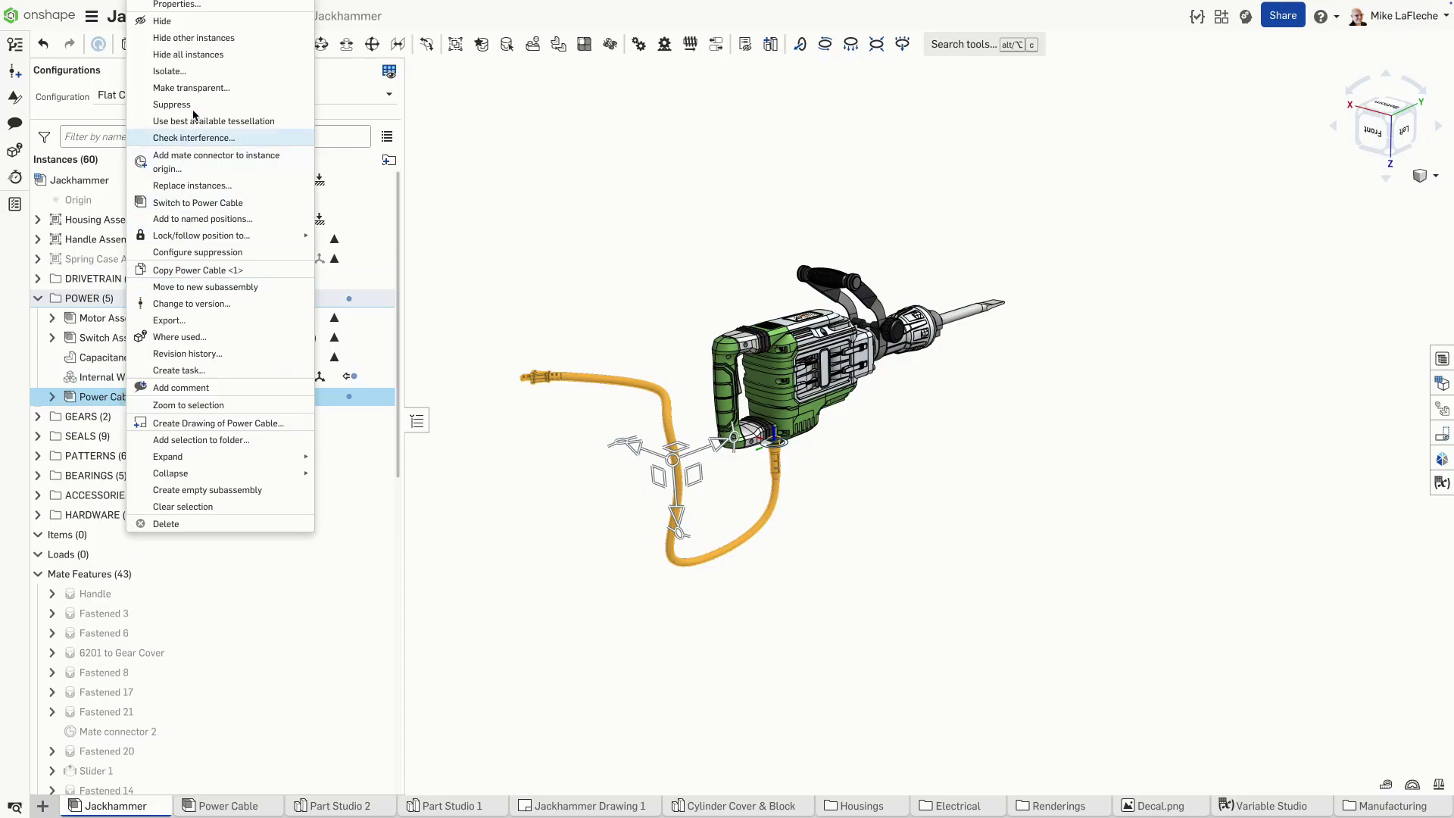
click(207, 72)
scroll(608, 426, up, 5)
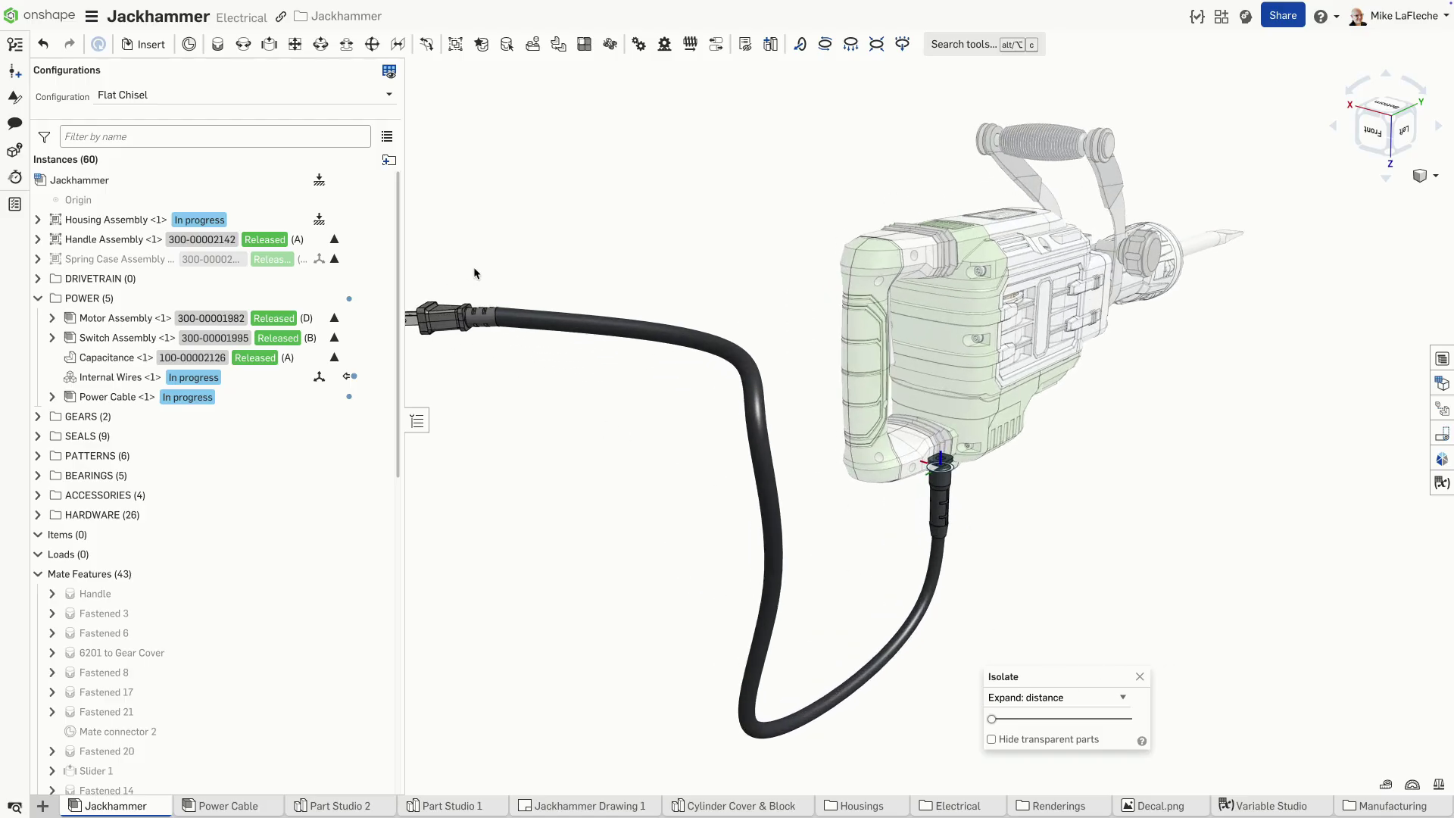
middle_drag(477, 276, 584, 282)
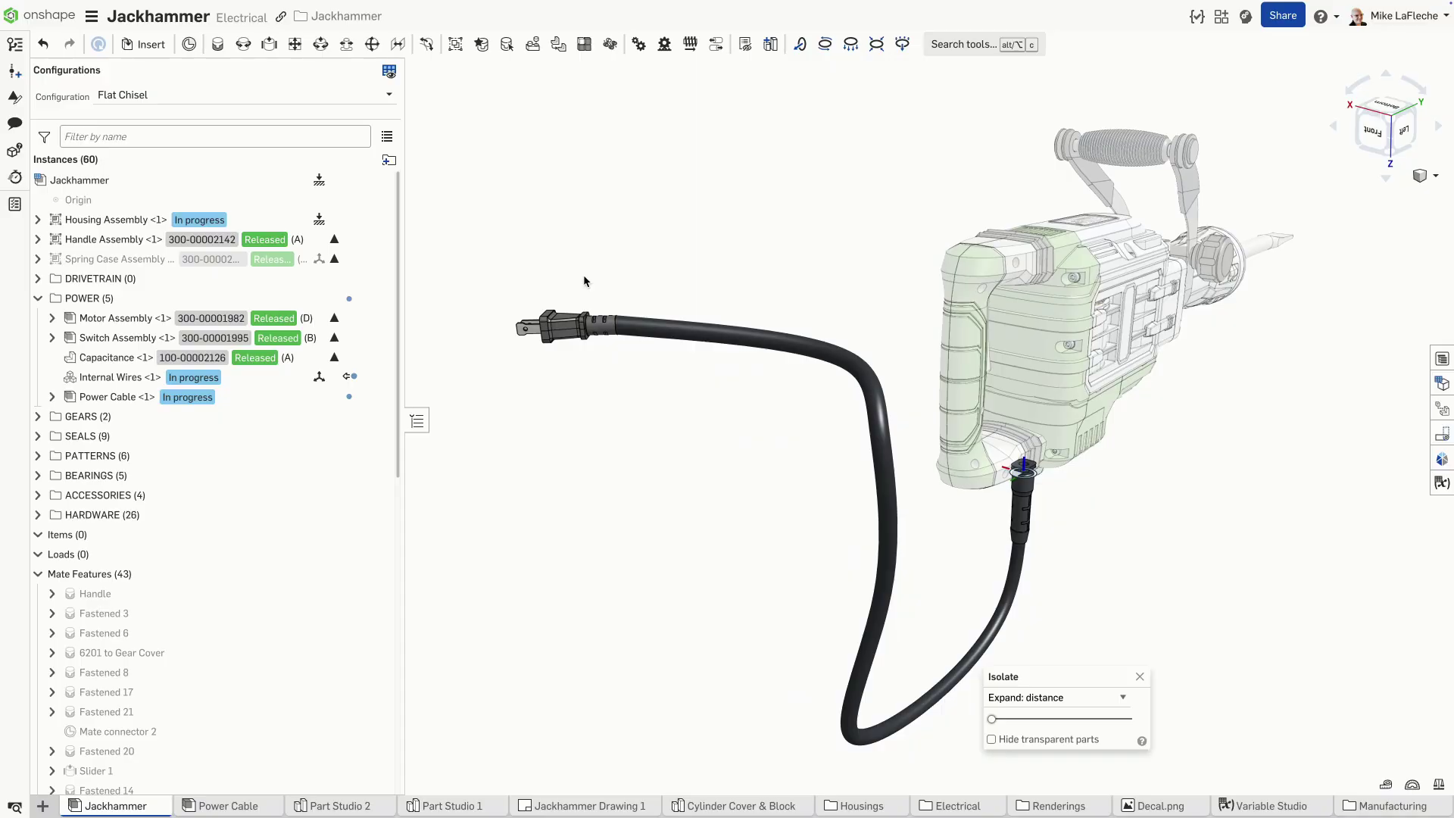